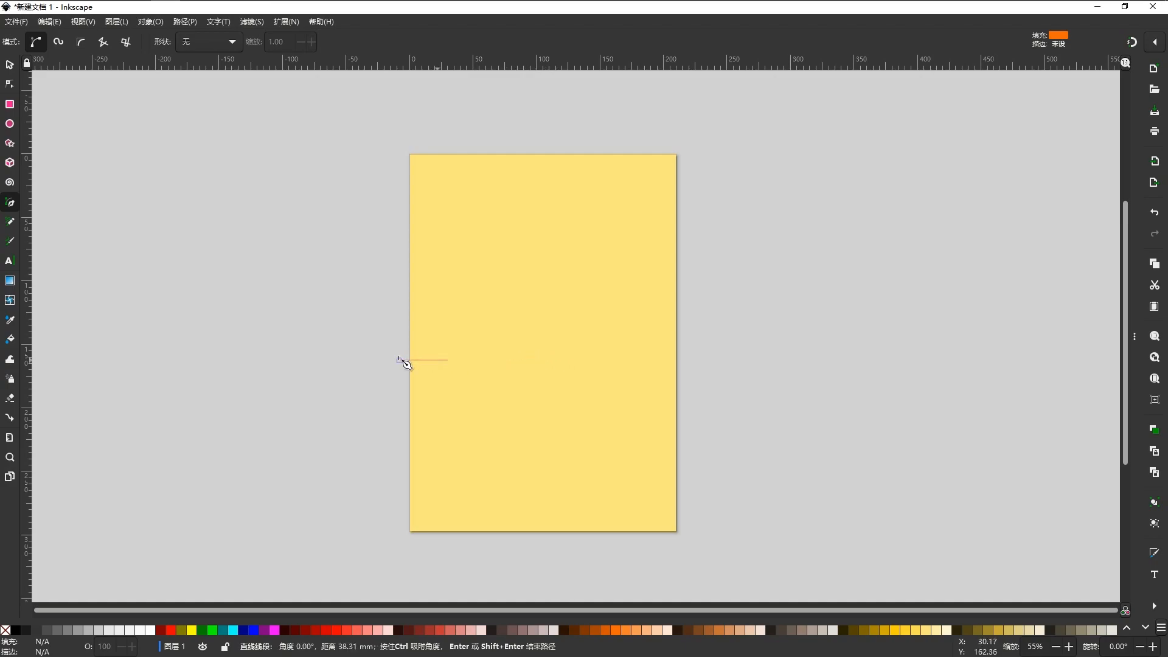
Step: Draw the upper contour of the orange hand-like cloud with the Pen tool, curving around two rounded fingers to the page's right edge
{"action": "left_click", "coordinate": [563, 342]}
{"action": "left_click_drag", "start_coordinate": [570, 349], "coordinate": [553, 394]}
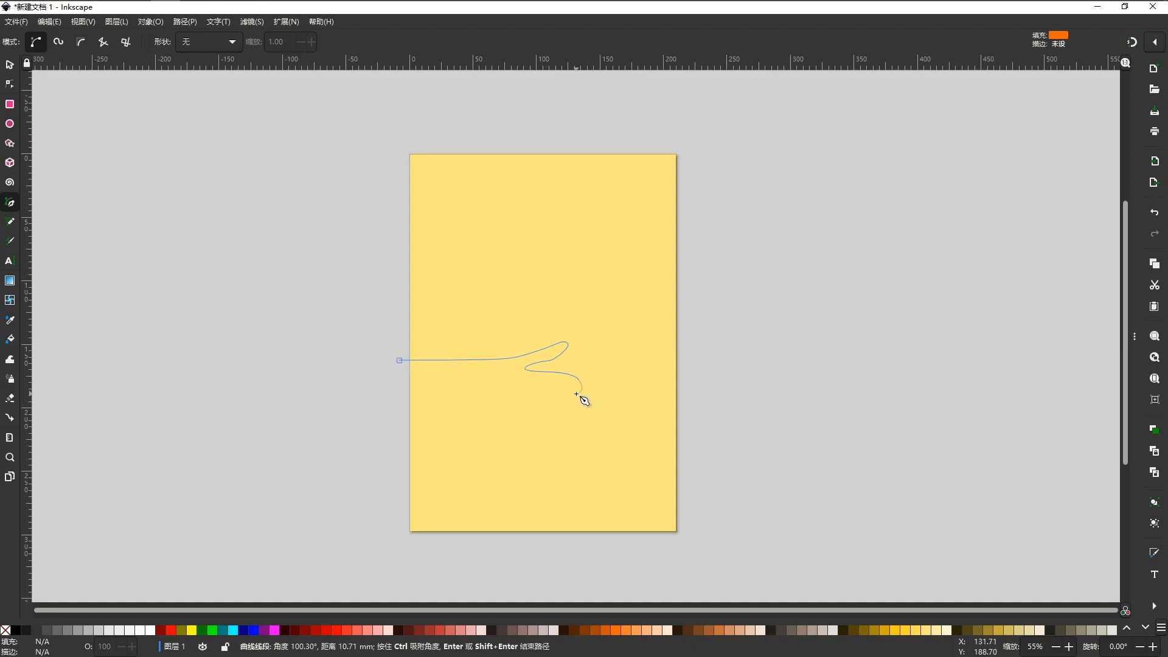
{"action": "left_click_drag", "start_coordinate": [508, 408], "coordinate": [514, 418]}
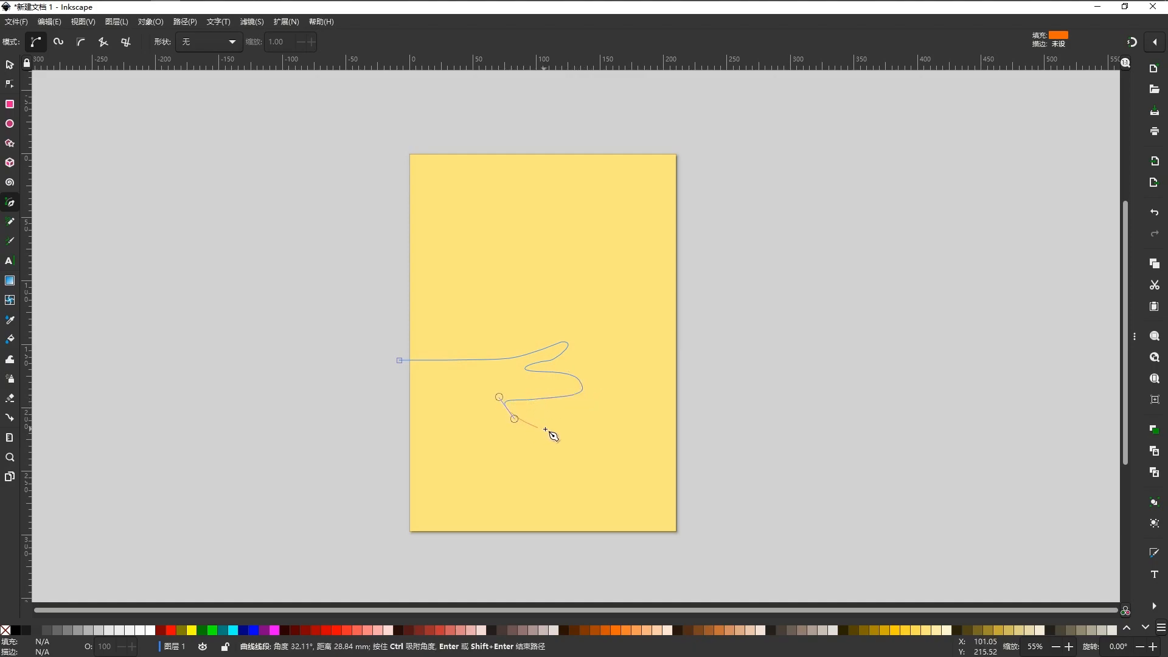
{"action": "left_click", "coordinate": [679, 428]}
{"action": "scroll", "coordinate": [684, 441], "scroll_direction": "up", "scroll_amount": 3}
{"action": "scroll", "coordinate": [670, 471], "scroll_direction": "down", "scroll_amount": 3}
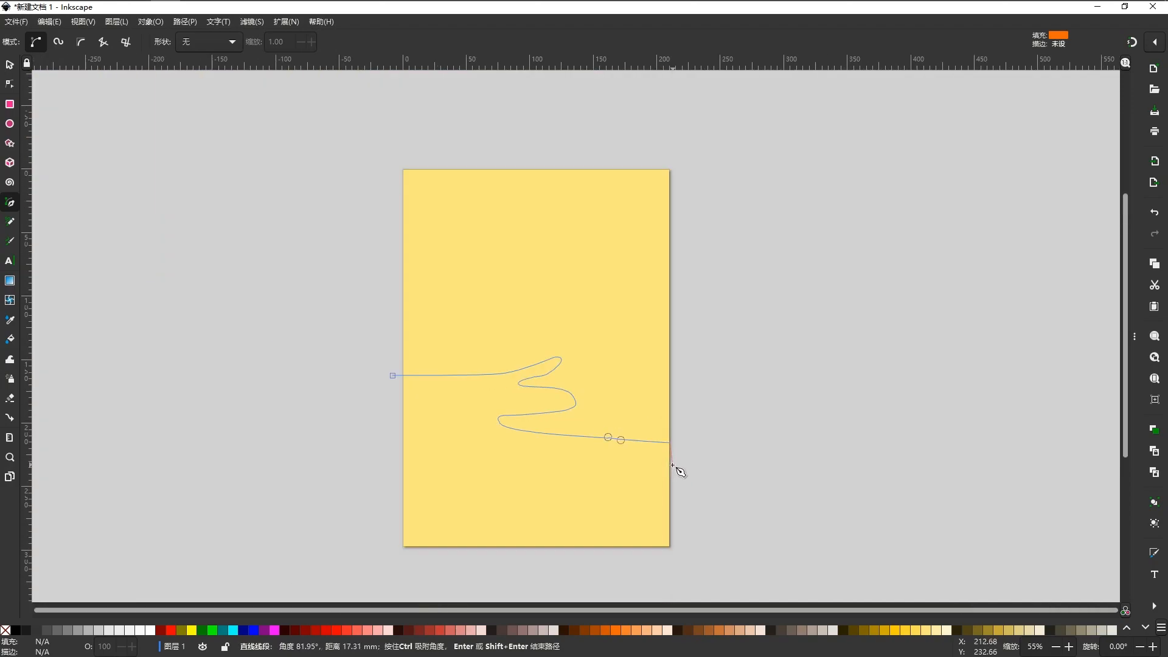
Step: Draw the cloud's gently curved lower contour back to the page's left edge and close the path at its starting node
{"action": "left_click", "coordinate": [670, 461]}
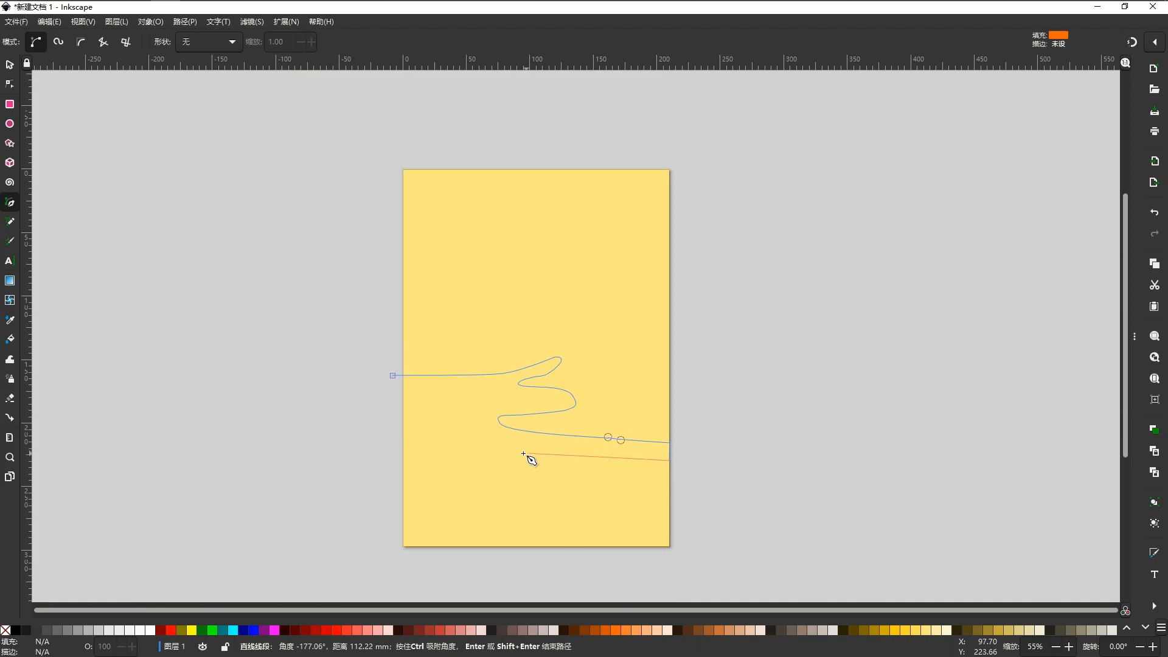
{"action": "left_click_drag", "start_coordinate": [512, 446], "coordinate": [490, 444]}
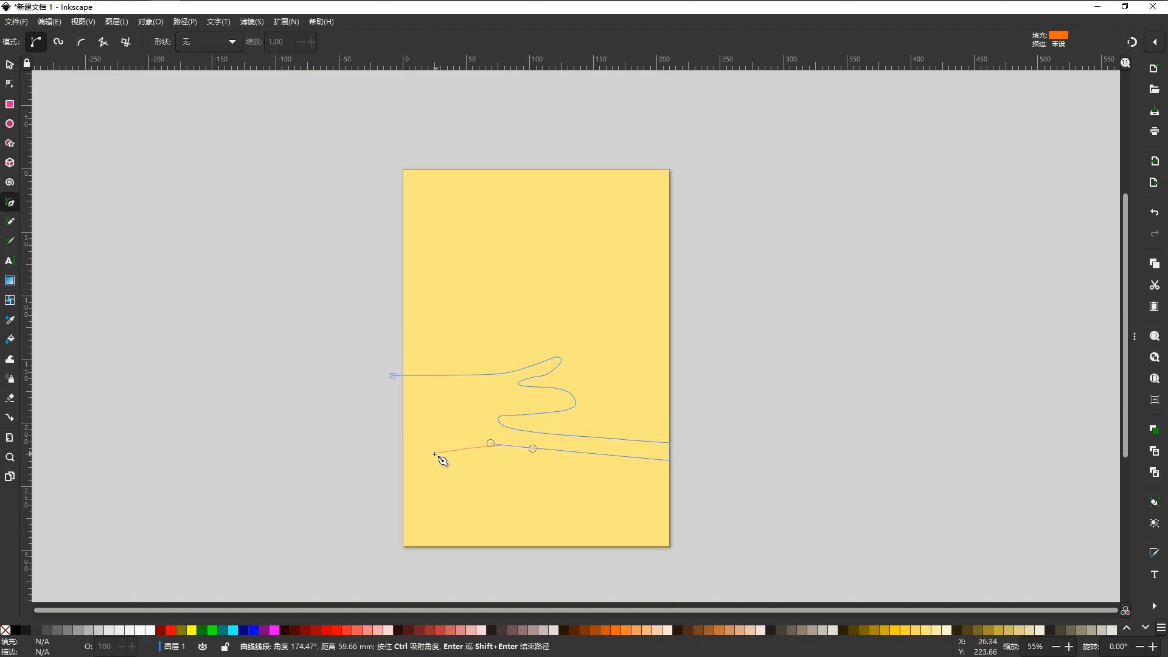
{"action": "left_click", "coordinate": [402, 469]}
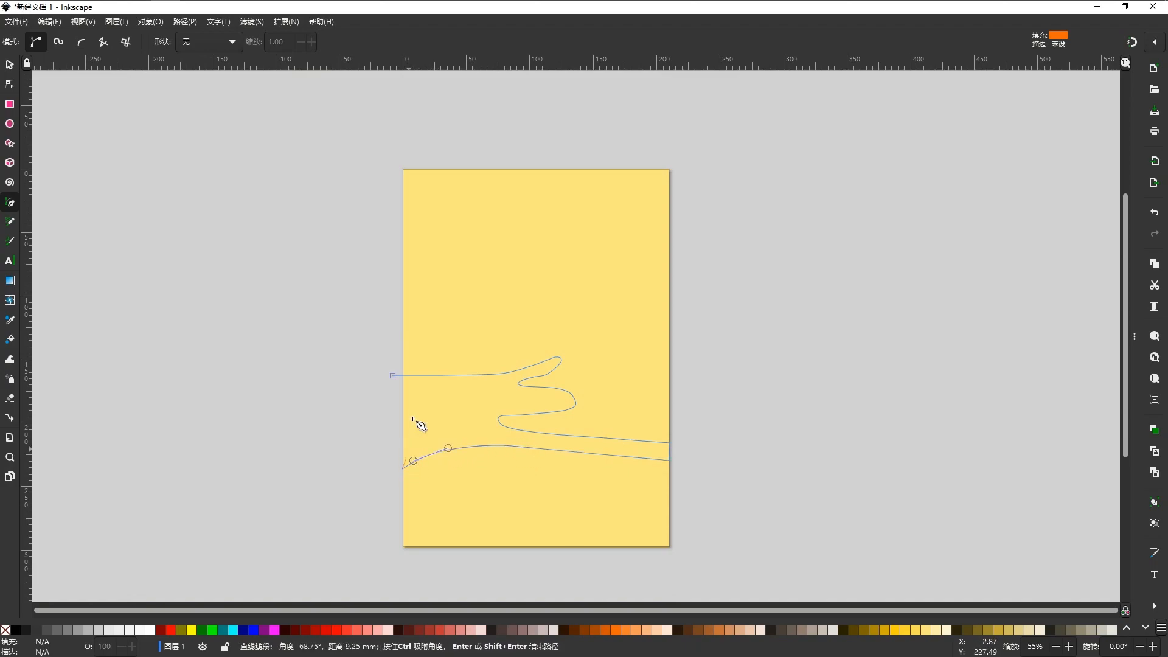
{"action": "left_click", "coordinate": [394, 377]}
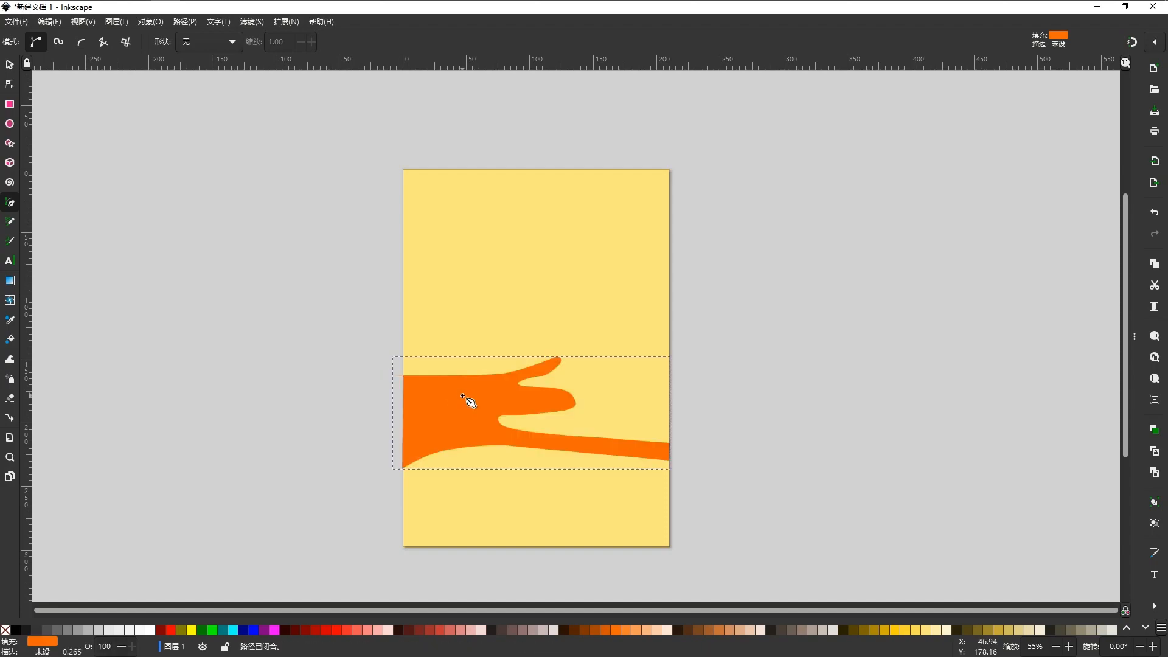
{"action": "scroll", "coordinate": [567, 371], "scroll_direction": "down", "scroll_amount": 3}
{"action": "scroll", "coordinate": [567, 372], "scroll_direction": "up", "scroll_amount": 5}
{"action": "scroll", "coordinate": [560, 378], "scroll_direction": "down", "scroll_amount": 2}
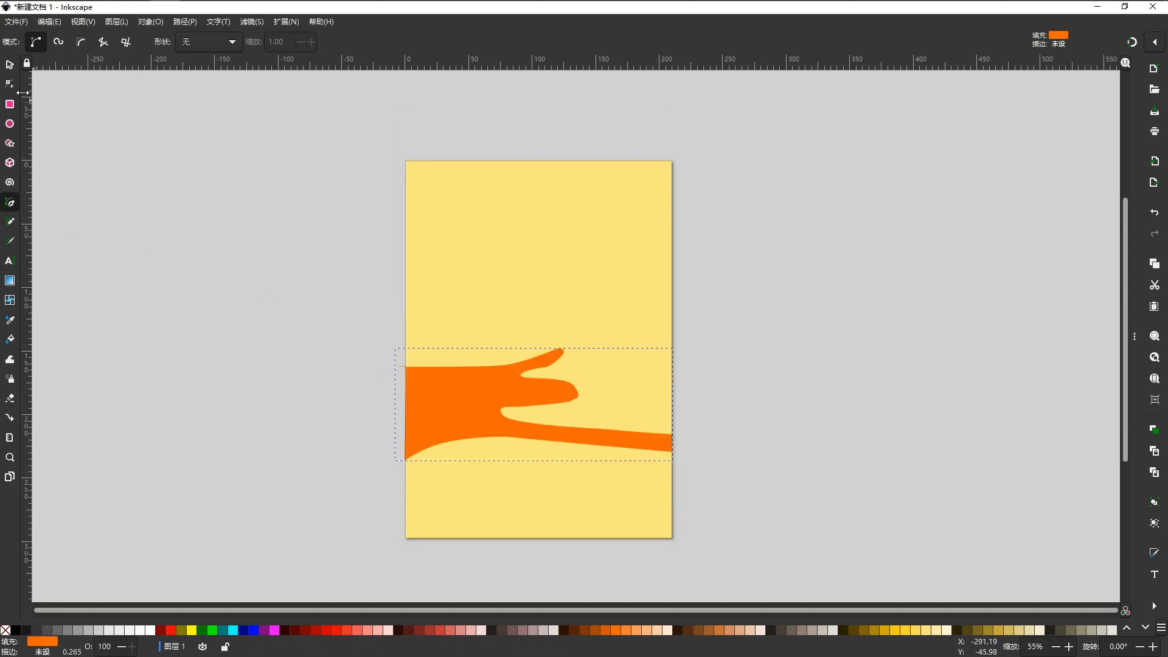
Step: Try changing the node type on the undersides of the cloud's two fingers, and undo the changes
{"action": "key", "text": "n"}
{"action": "scroll", "coordinate": [557, 389], "scroll_direction": "up", "scroll_amount": 4}
{"action": "scroll", "coordinate": [551, 313], "scroll_direction": "up", "scroll_amount": 2}
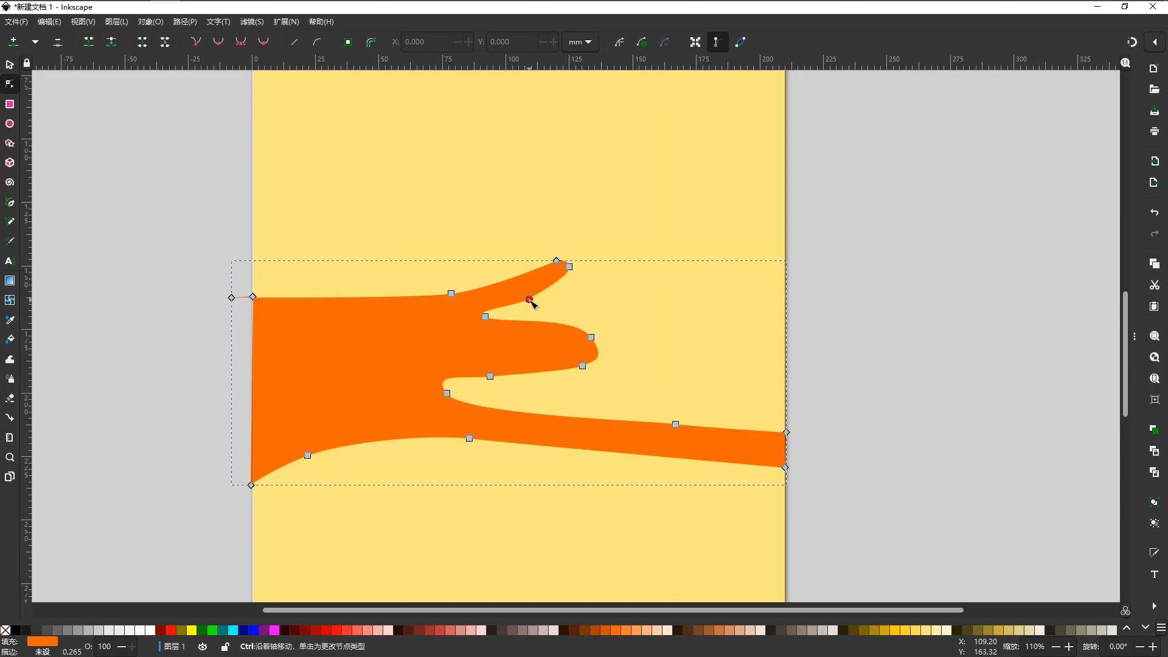
{"action": "scroll", "coordinate": [589, 378], "scroll_direction": "up", "scroll_amount": 1}
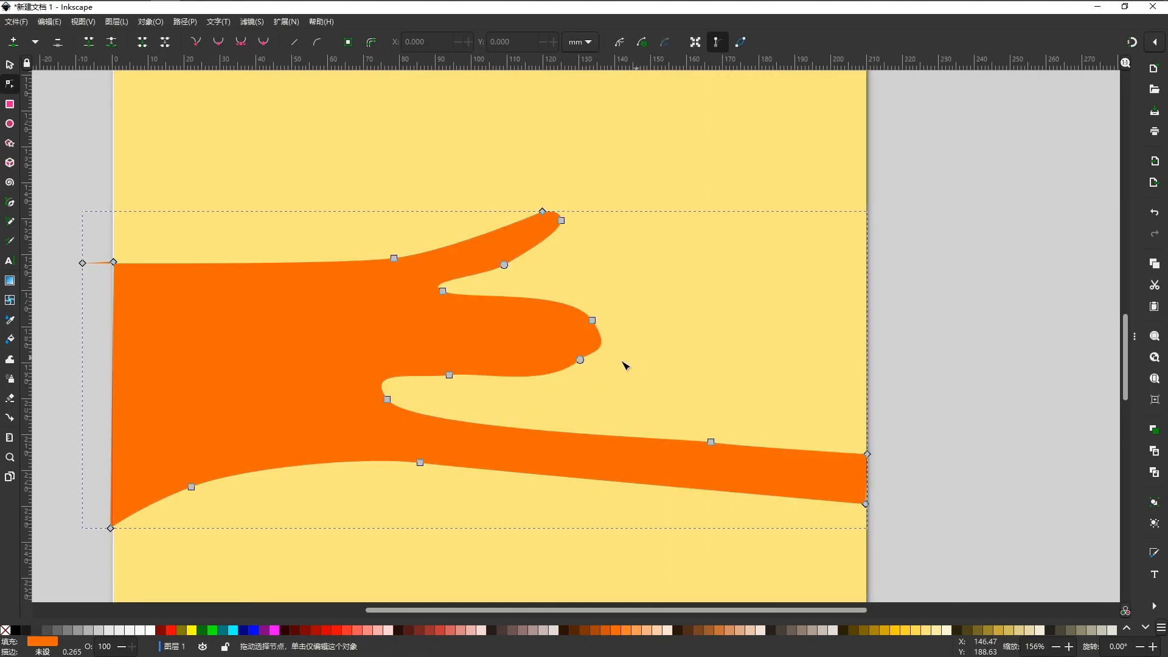
{"action": "left_click", "coordinate": [581, 360]}
{"action": "key", "text": "ctrl+z"}
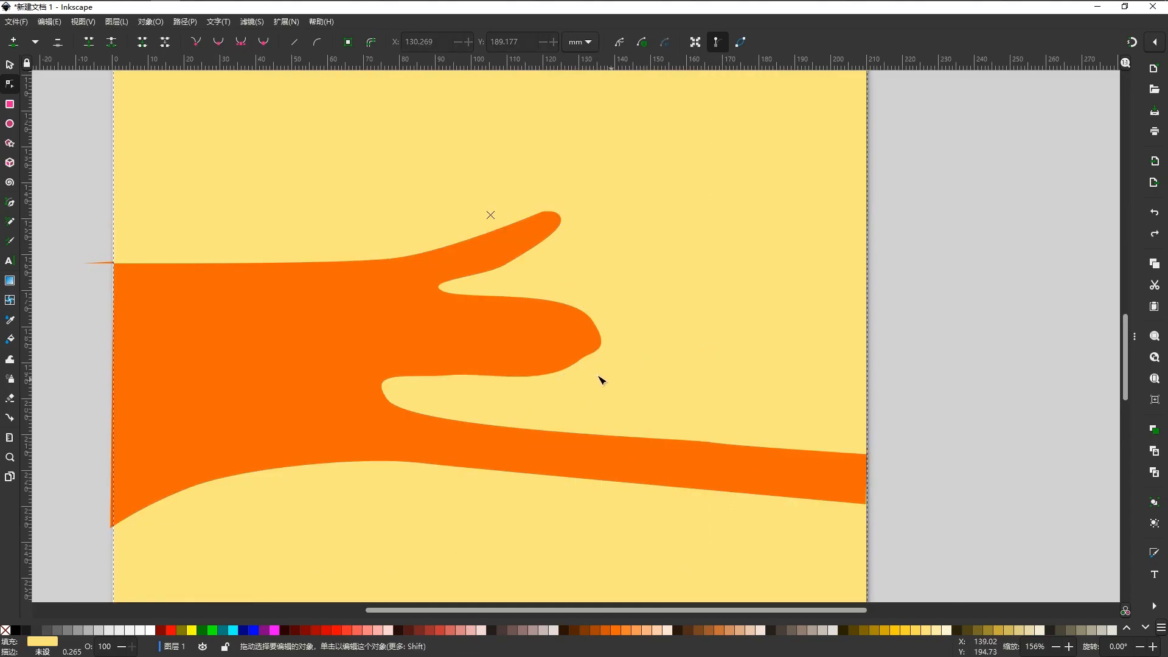
{"action": "left_click", "coordinate": [670, 344]}
{"action": "scroll", "coordinate": [589, 365], "scroll_direction": "down", "scroll_amount": 2}
{"action": "left_click", "coordinate": [514, 210]}
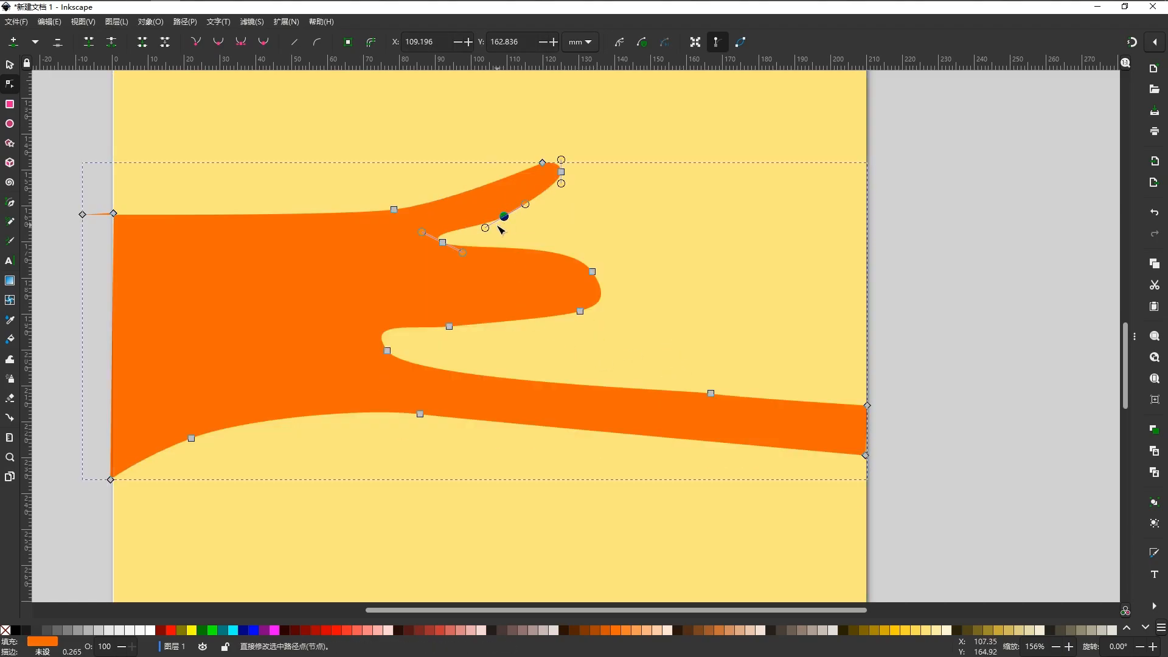
{"action": "left_click", "coordinate": [499, 226]}
{"action": "scroll", "coordinate": [706, 404], "scroll_direction": "down", "scroll_amount": 1}
{"action": "scroll", "coordinate": [706, 408], "scroll_direction": "down", "scroll_amount": 2}
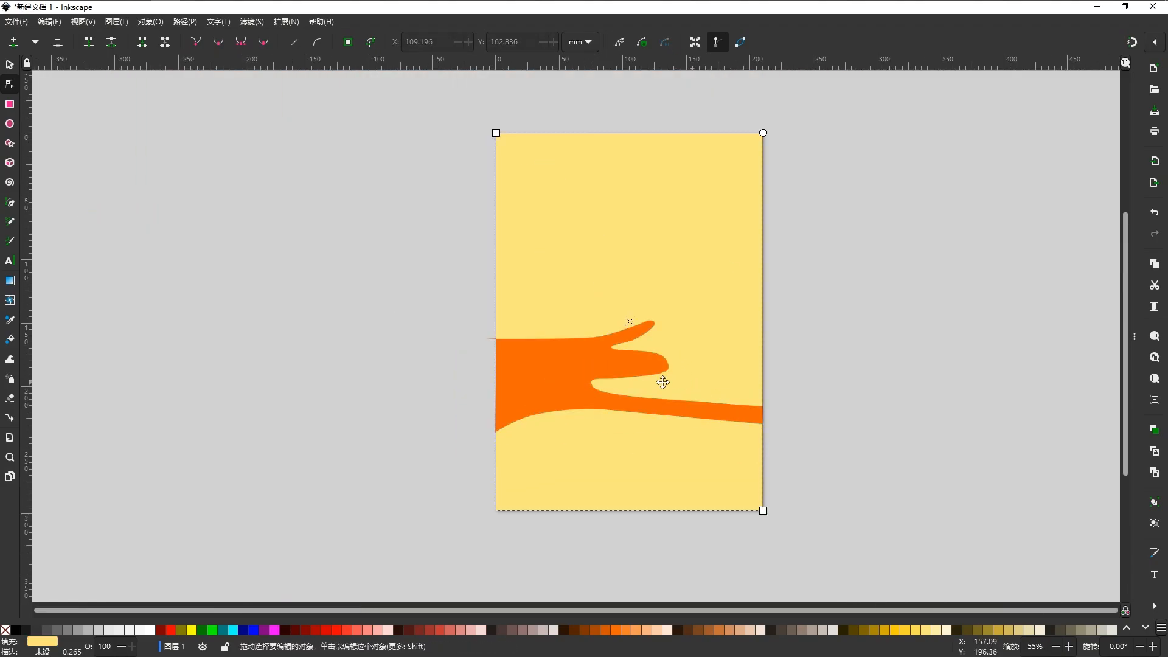
Step: Delete the lower node at the tip of the orange cloud's middle finger to round off the tip
{"action": "scroll", "coordinate": [548, 334], "scroll_direction": "up", "scroll_amount": 3}
{"action": "left_click", "coordinate": [559, 337]}
{"action": "left_click", "coordinate": [560, 337]}
{"action": "left_click", "coordinate": [571, 372]}
{"action": "left_click", "coordinate": [544, 372]}
{"action": "left_click", "coordinate": [545, 376]}
{"action": "key", "text": "Delete"}
{"action": "left_click", "coordinate": [688, 446]}
Step: Try removing the node on the underside of the cloud's upper finger, and undo the change
{"action": "left_click", "coordinate": [512, 230]}
{"action": "left_click", "coordinate": [526, 236]}
{"action": "key", "text": "ctrl+z"}
{"action": "left_click", "coordinate": [481, 284]}
{"action": "left_click", "coordinate": [478, 284]}
{"action": "key", "text": "Delete"}
{"action": "left_click", "coordinate": [596, 322]}
{"action": "scroll", "coordinate": [596, 322], "scroll_direction": "down", "scroll_amount": 2, "text": "ctrl"}
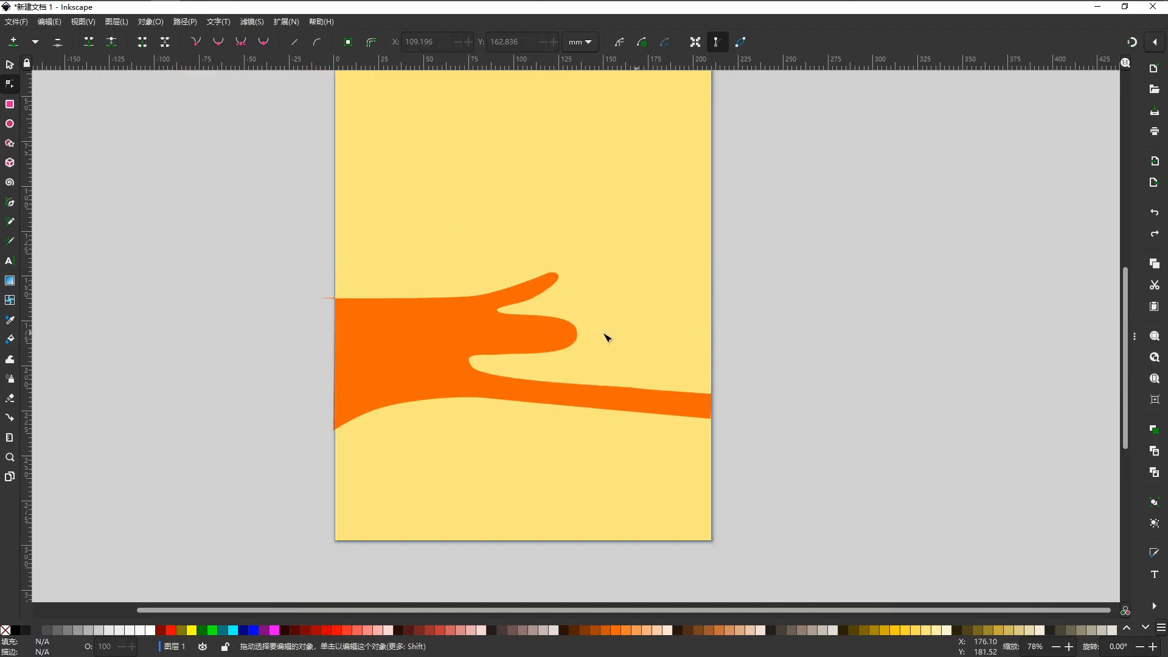
Step: Adjust the curve handle of the node on the underside of the upper finger to smooth the orange contour
{"action": "scroll", "coordinate": [530, 303], "scroll_direction": "up", "scroll_amount": 5}
{"action": "scroll", "coordinate": [652, 287], "scroll_direction": "up", "scroll_amount": 3, "text": "ctrl"}
{"action": "left_click", "coordinate": [595, 264]}
{"action": "left_click", "coordinate": [596, 267]}
{"action": "left_click", "coordinate": [696, 298]}
{"action": "left_click", "coordinate": [597, 268]}
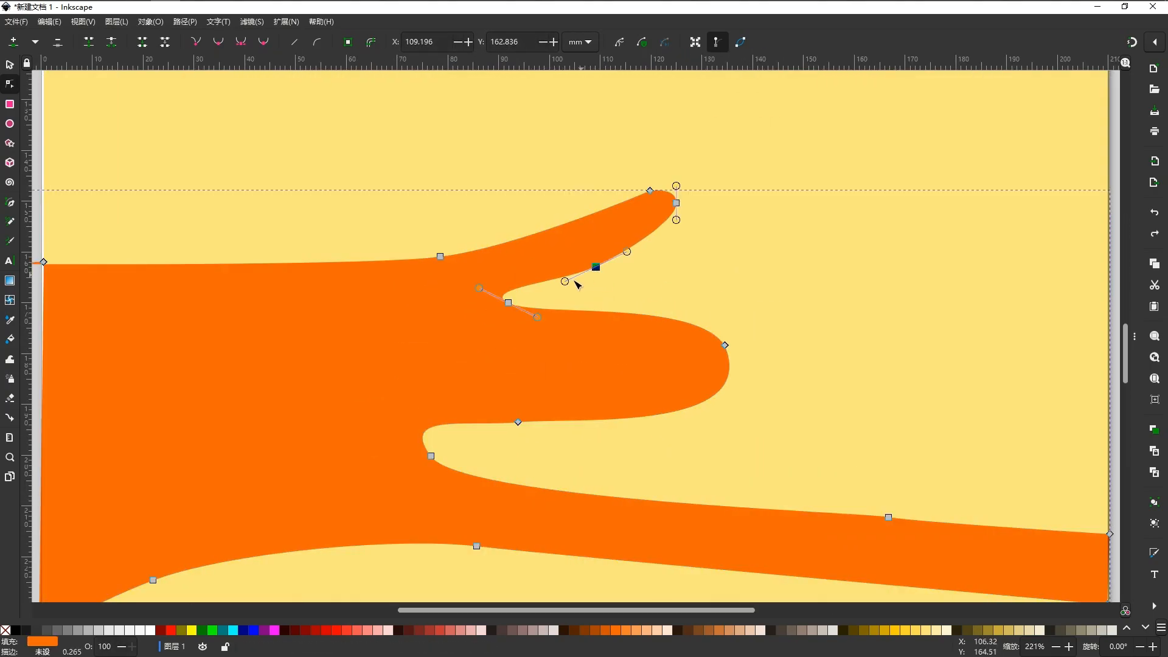
{"action": "left_click", "coordinate": [563, 281]}
{"action": "scroll", "coordinate": [438, 301], "scroll_direction": "down", "scroll_amount": 4, "text": "ctrl"}
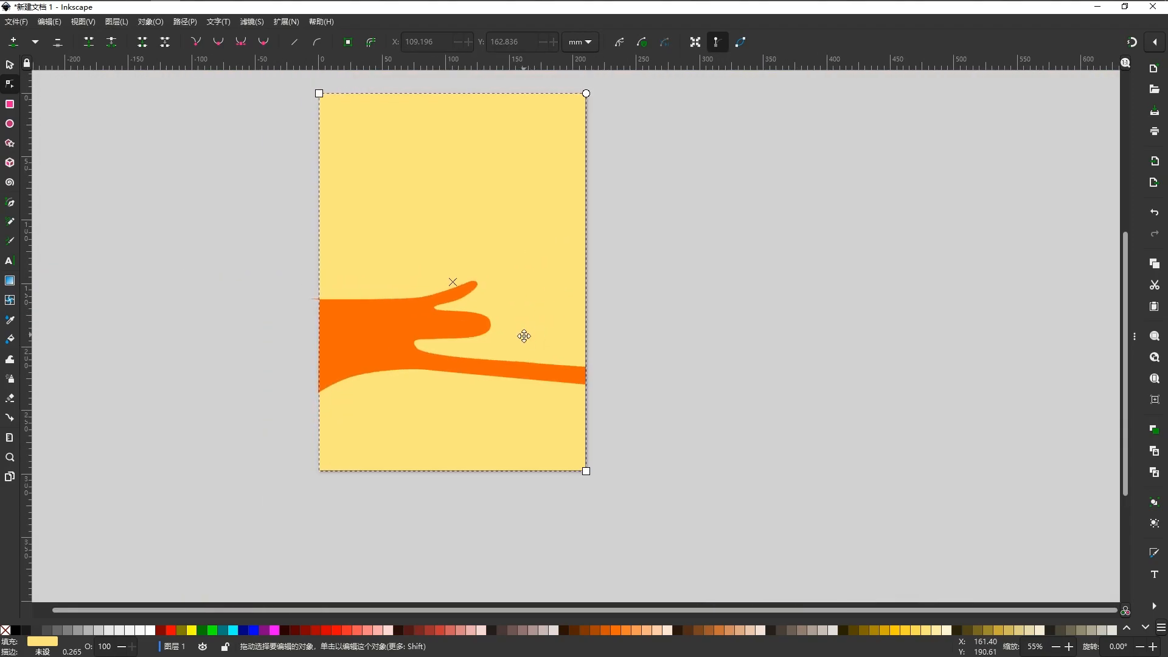
{"action": "scroll", "coordinate": [429, 364], "scroll_direction": "up", "scroll_amount": 2, "text": "ctrl"}
{"action": "left_click", "coordinate": [425, 357]}
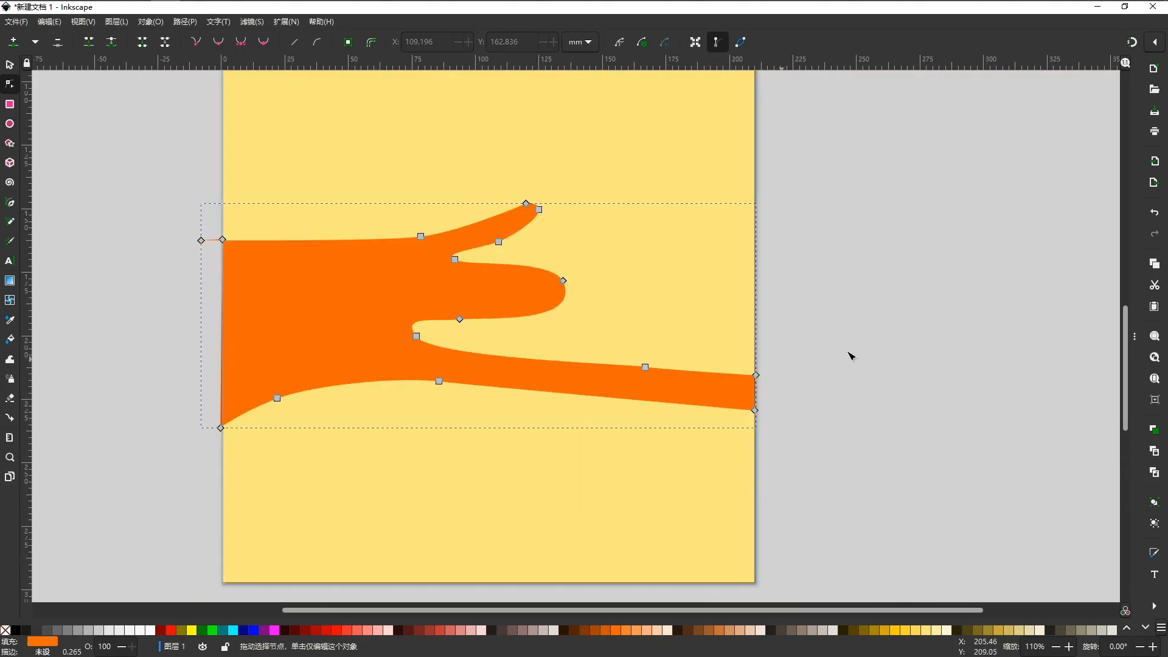
{"action": "left_click", "coordinate": [825, 361]}
{"action": "scroll", "coordinate": [534, 413], "scroll_direction": "down", "scroll_amount": 2, "text": "ctrl"}
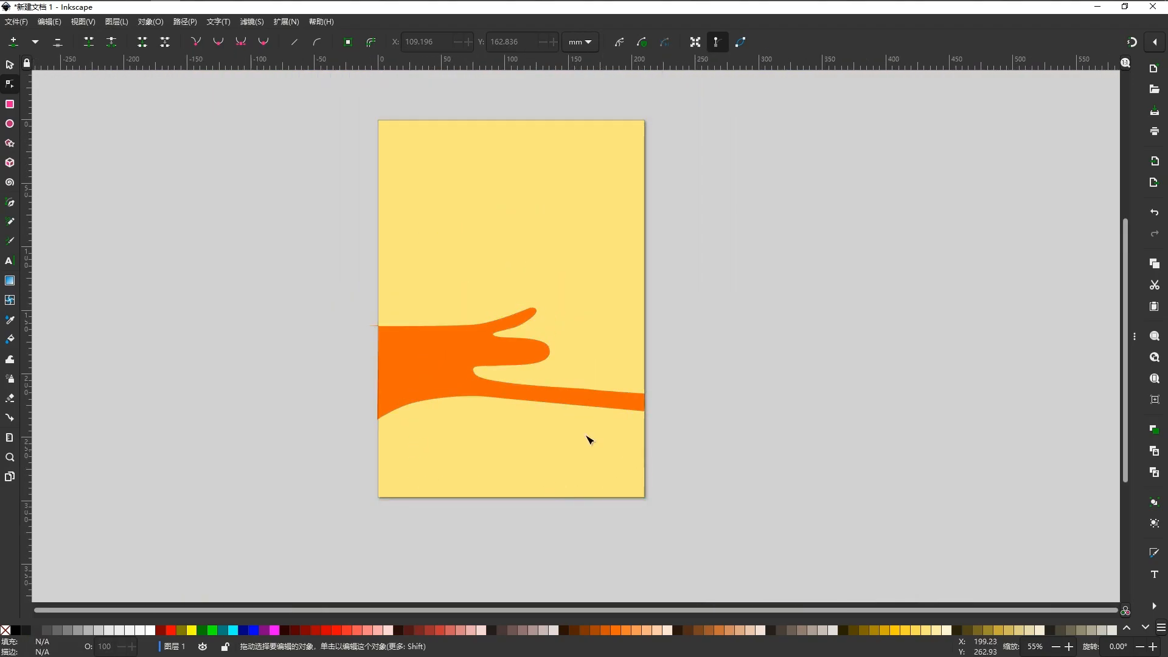
Step: Set a red fill for the next Pen tool path and open the Fill and Stroke settings
{"action": "left_click", "coordinate": [10, 205]}
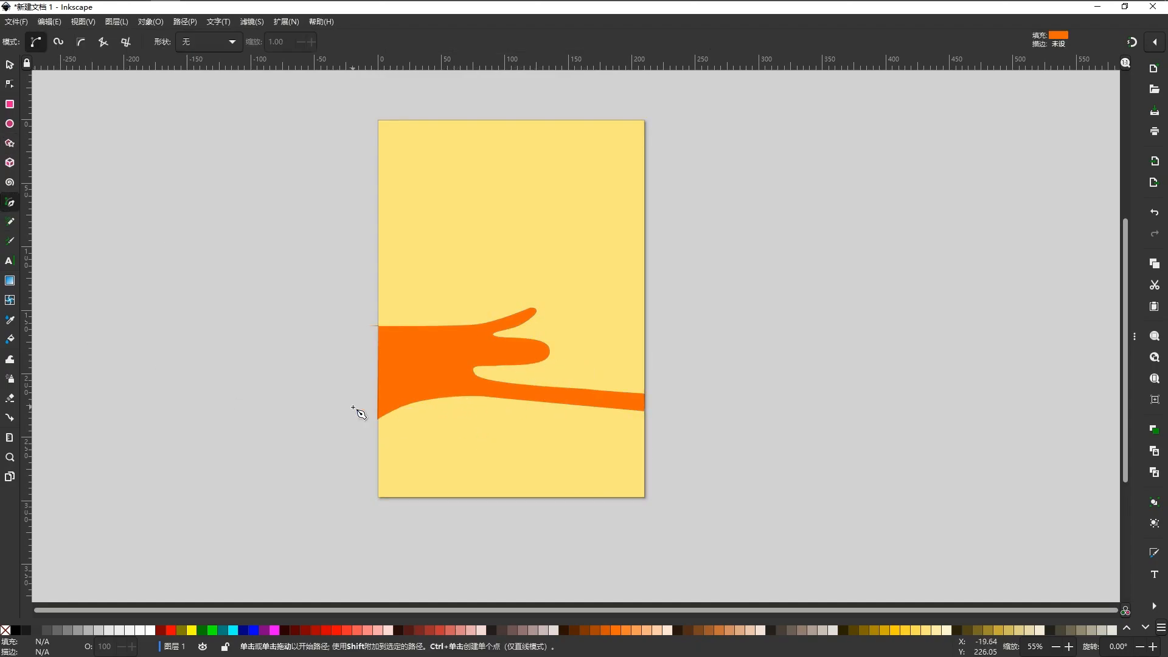
{"action": "left_click", "coordinate": [346, 630]}
{"action": "left_click", "coordinate": [147, 21]}
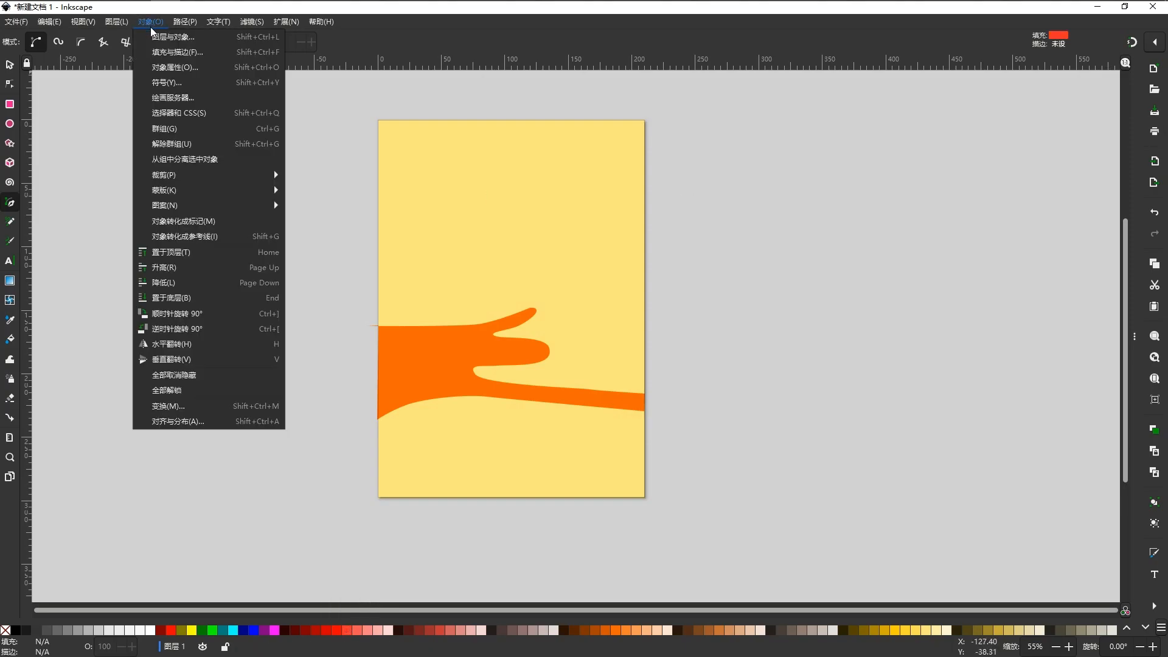
{"action": "left_click", "coordinate": [177, 50]}
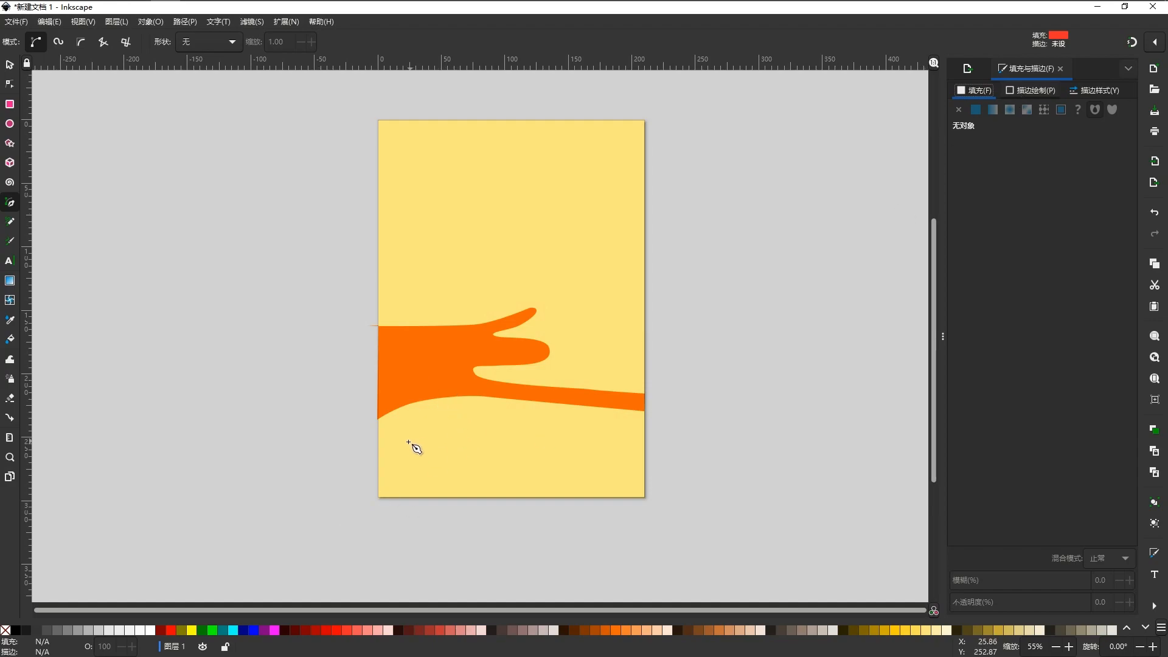
Step: Draw a closed red shape covering the page's lower part, with its upper edge running inside the orange cloud's lower band
{"action": "left_click", "coordinate": [378, 415]}
{"action": "left_click", "coordinate": [444, 385]}
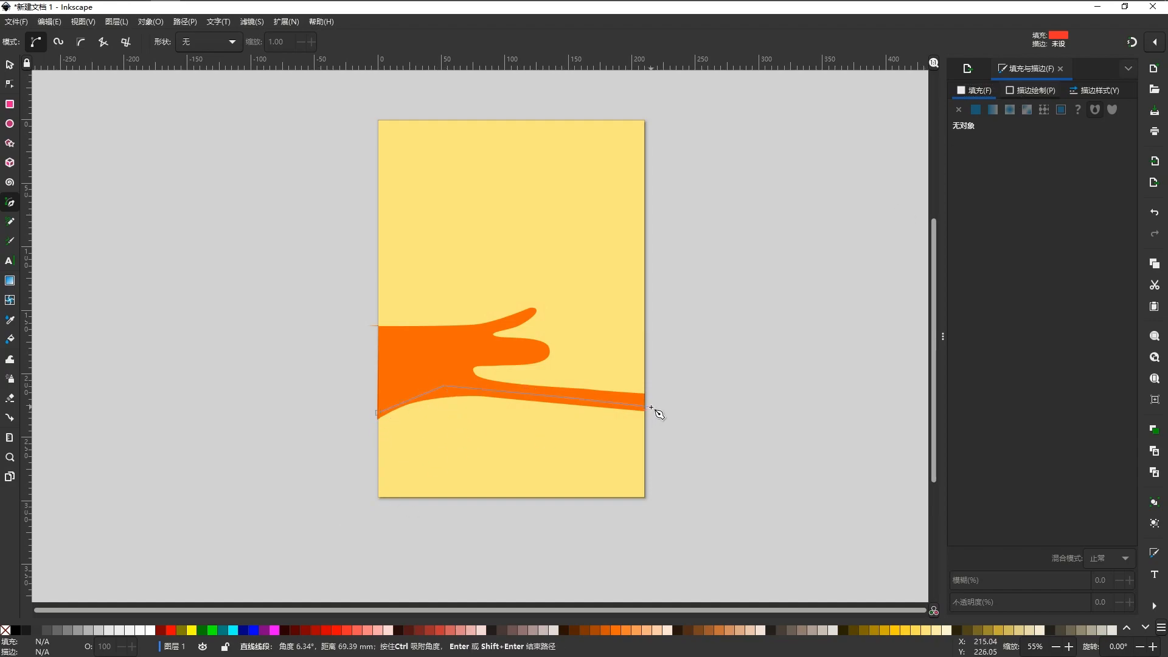
{"action": "scroll", "coordinate": [652, 414], "scroll_direction": "up", "scroll_amount": 3, "text": "ctrl"}
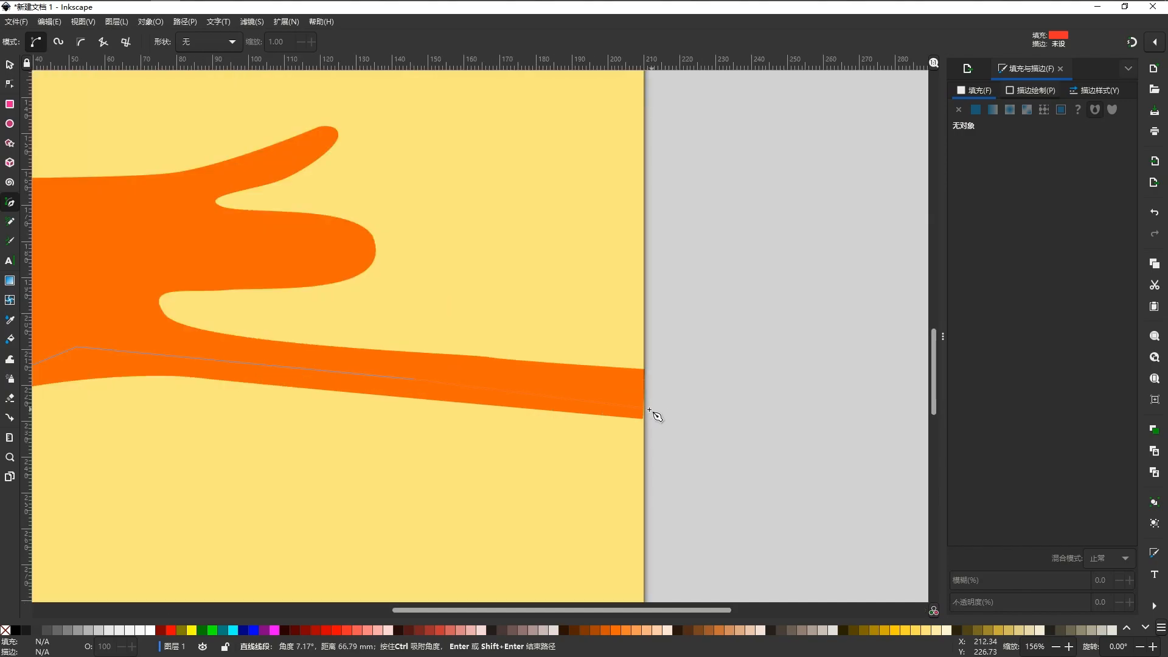
{"action": "left_click", "coordinate": [645, 406]}
{"action": "scroll", "coordinate": [645, 405], "scroll_direction": "down", "scroll_amount": 3, "text": "ctrl"}
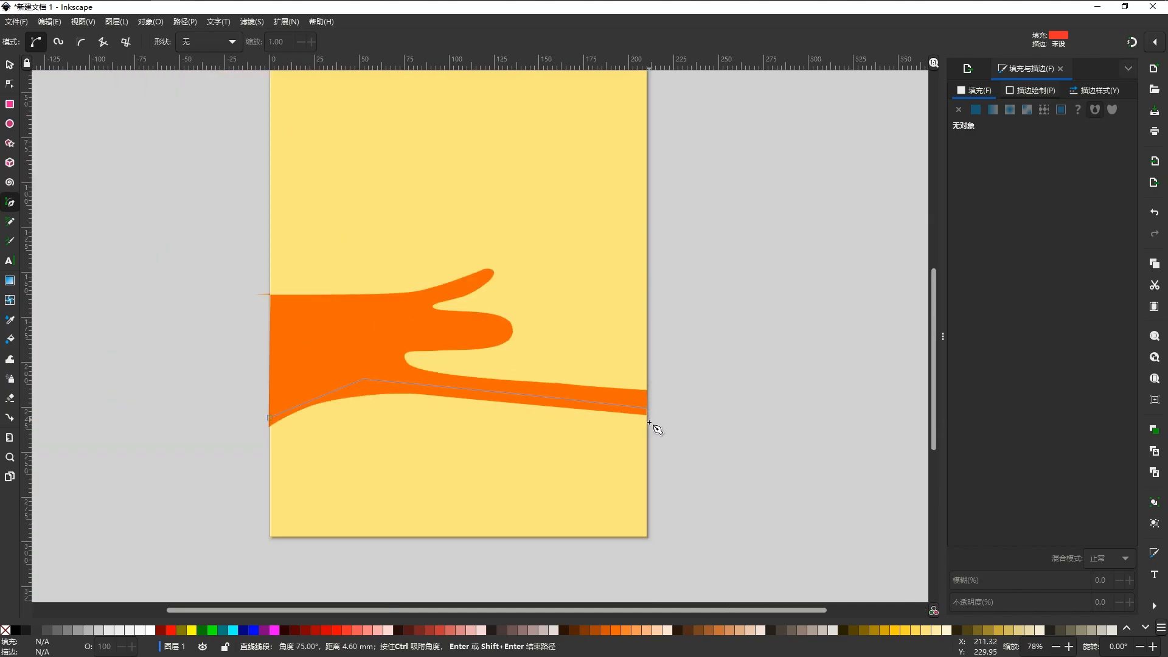
{"action": "left_click", "coordinate": [646, 538]}
{"action": "left_click", "coordinate": [270, 537]}
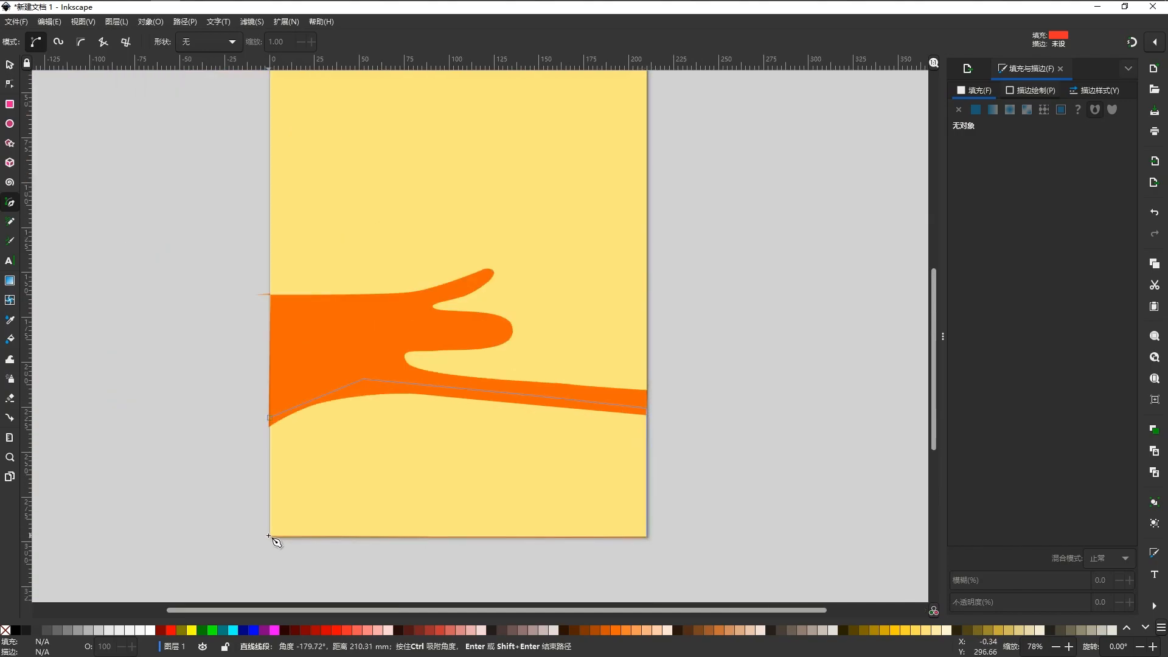
{"action": "left_click", "coordinate": [268, 418]}
Step: Send the red shape to the bottom of the stack and raise it one level, above the yellow background and behind the orange cloud
{"action": "left_click", "coordinate": [9, 66]}
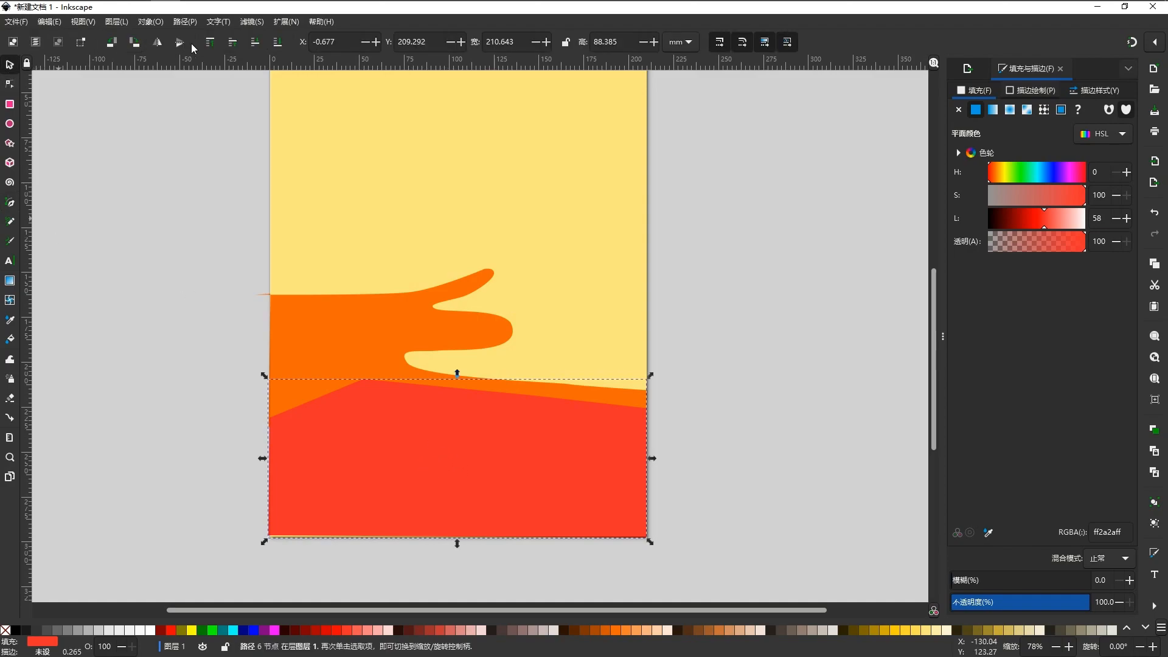
{"action": "left_click", "coordinate": [275, 44]}
{"action": "left_click", "coordinate": [235, 45]}
{"action": "left_click", "coordinate": [754, 484]}
{"action": "left_click_drag", "start_coordinate": [753, 488], "coordinate": [856, 449]}
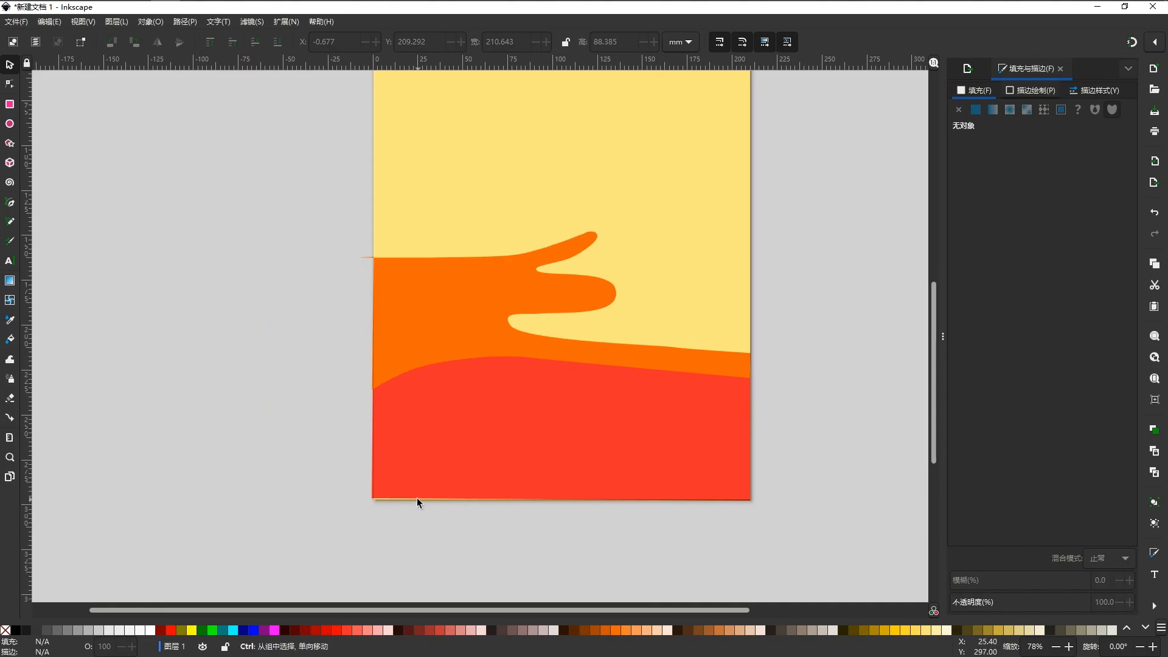
Step: Align the red shape's left-side nodes with the page's left edge
{"action": "scroll", "coordinate": [417, 502], "scroll_direction": "up", "scroll_amount": 2}
{"action": "left_click", "coordinate": [433, 476]}
{"action": "left_click_drag", "start_coordinate": [433, 477], "coordinate": [328, 425]}
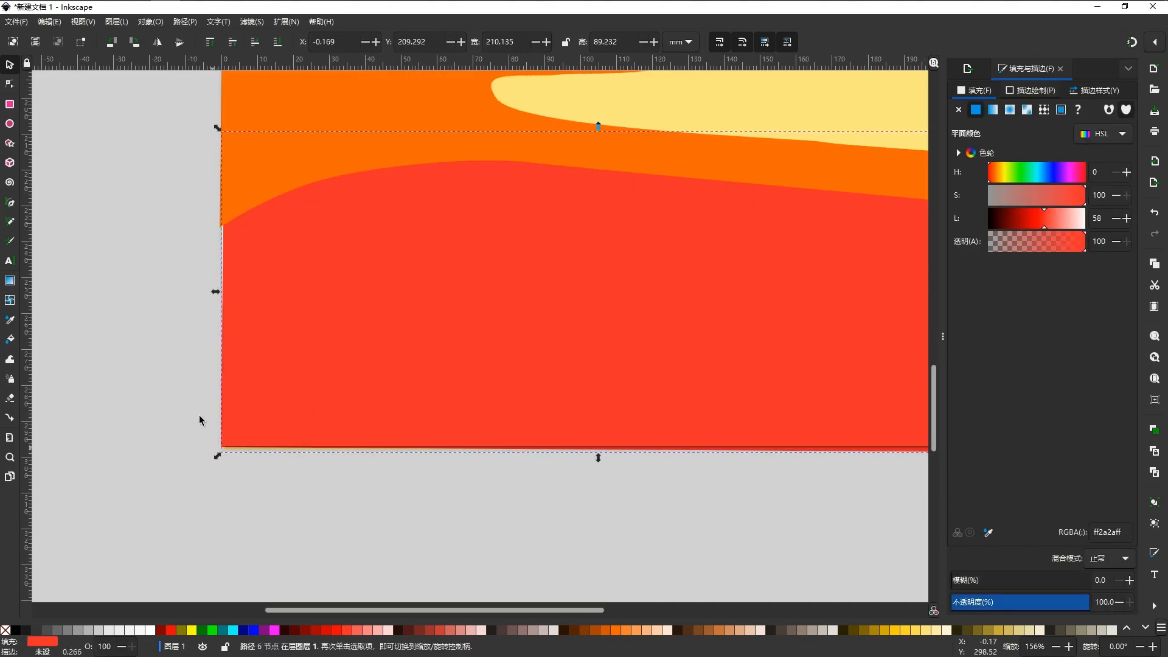
{"action": "left_click", "coordinate": [9, 84]}
{"action": "left_click_drag", "start_coordinate": [225, 212], "coordinate": [225, 217]}
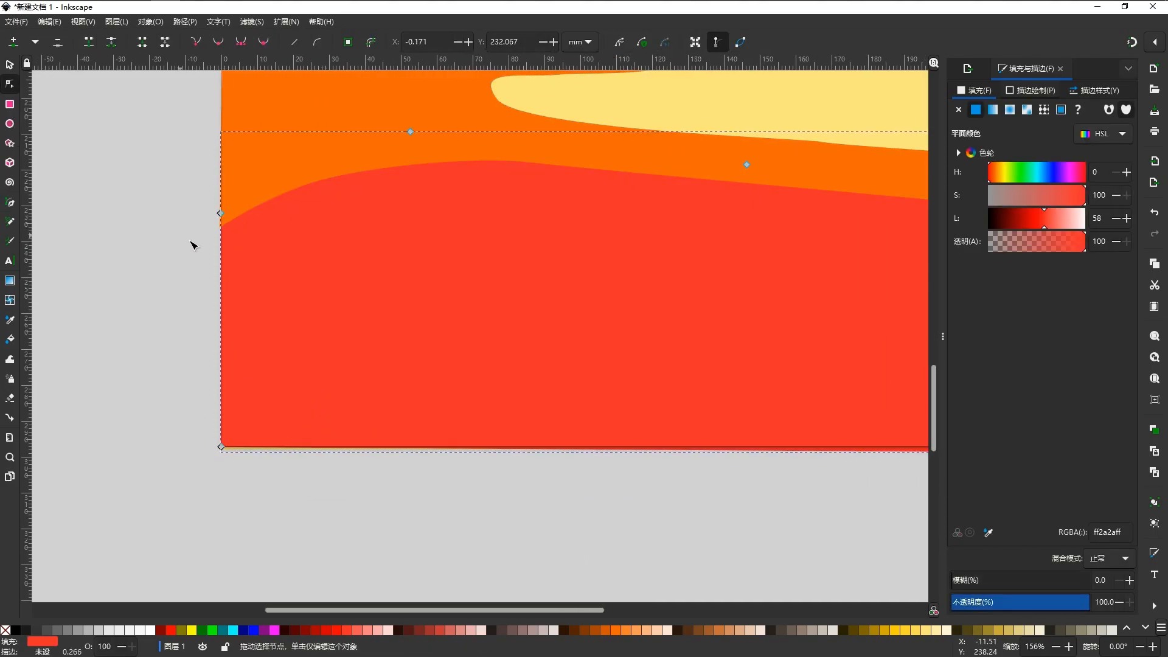
{"action": "left_click", "coordinate": [181, 237]}
{"action": "scroll", "coordinate": [209, 350], "scroll_direction": "down", "scroll_amount": 3}
{"action": "left_click", "coordinate": [489, 318]}
{"action": "scroll", "coordinate": [476, 316], "scroll_direction": "up", "scroll_amount": 4}
{"action": "scroll", "coordinate": [687, 313], "scroll_direction": "down", "scroll_amount": 3}
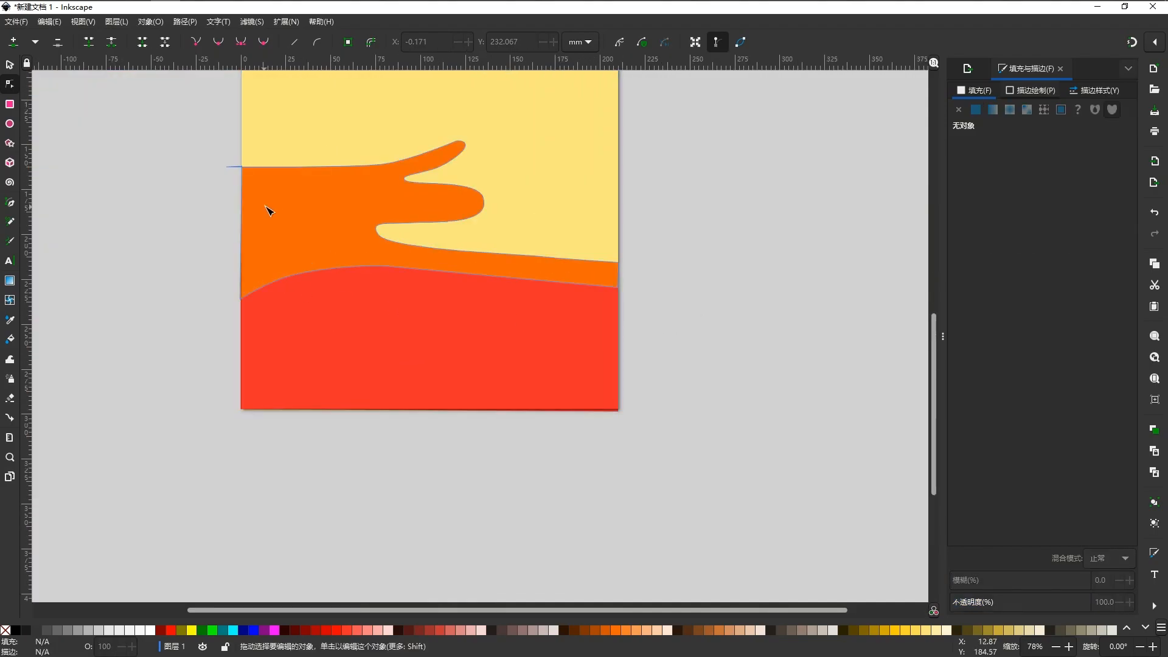
Step: Pull the orange cloud's protruding upper-left node in to the page's left edge
{"action": "scroll", "coordinate": [268, 211], "scroll_direction": "up", "scroll_amount": 4}
{"action": "left_click", "coordinate": [328, 286]}
{"action": "mouse_move", "coordinate": [331, 282]}
{"action": "left_mouse_down"}
{"action": "mouse_move", "coordinate": [313, 295]}
{"action": "mouse_move", "coordinate": [327, 281]}
{"action": "left_mouse_up"}
{"action": "scroll", "coordinate": [266, 294], "scroll_direction": "down", "scroll_amount": 5}
{"action": "left_click", "coordinate": [356, 202]}
{"action": "scroll", "coordinate": [295, 505], "scroll_direction": "up", "scroll_amount": 7}
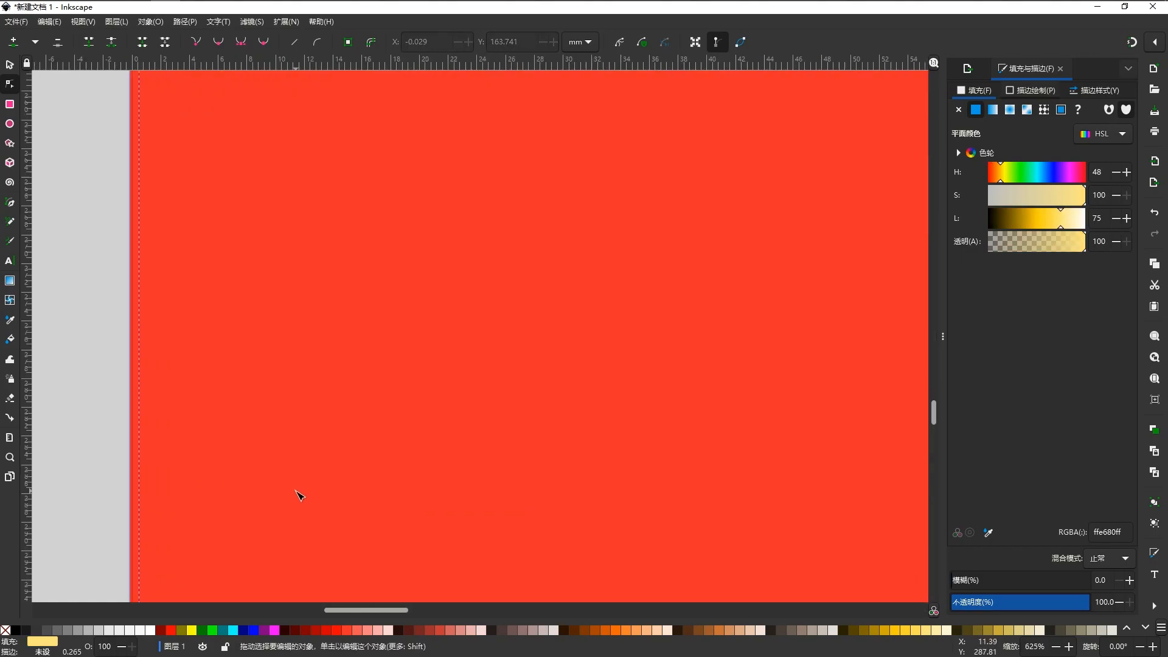
Step: Resize the yellow background rectangle slightly so that its edges cover the page
{"action": "left_click", "coordinate": [10, 65]}
{"action": "left_click_drag", "start_coordinate": [495, 397], "coordinate": [487, 389]}
{"action": "scroll", "coordinate": [267, 433], "scroll_direction": "down", "scroll_amount": 6}
{"action": "scroll", "coordinate": [268, 437], "scroll_direction": "down", "scroll_amount": 6}
{"action": "scroll", "coordinate": [694, 256], "scroll_direction": "up", "scroll_amount": 4}
{"action": "scroll", "coordinate": [629, 260], "scroll_direction": "down", "scroll_amount": 2}
{"action": "scroll", "coordinate": [628, 260], "scroll_direction": "down", "scroll_amount": 4}
{"action": "scroll", "coordinate": [621, 382], "scroll_direction": "up", "scroll_amount": 5}
{"action": "left_click_drag", "start_coordinate": [545, 290], "coordinate": [548, 290]}
{"action": "left_click", "coordinate": [612, 371]}
Step: Move the orange cloud's lower-right node onto the page's right edge
{"action": "scroll", "coordinate": [635, 370], "scroll_direction": "down", "scroll_amount": 5}
{"action": "left_click", "coordinate": [593, 337]}
{"action": "scroll", "coordinate": [595, 344], "scroll_direction": "up", "scroll_amount": 8}
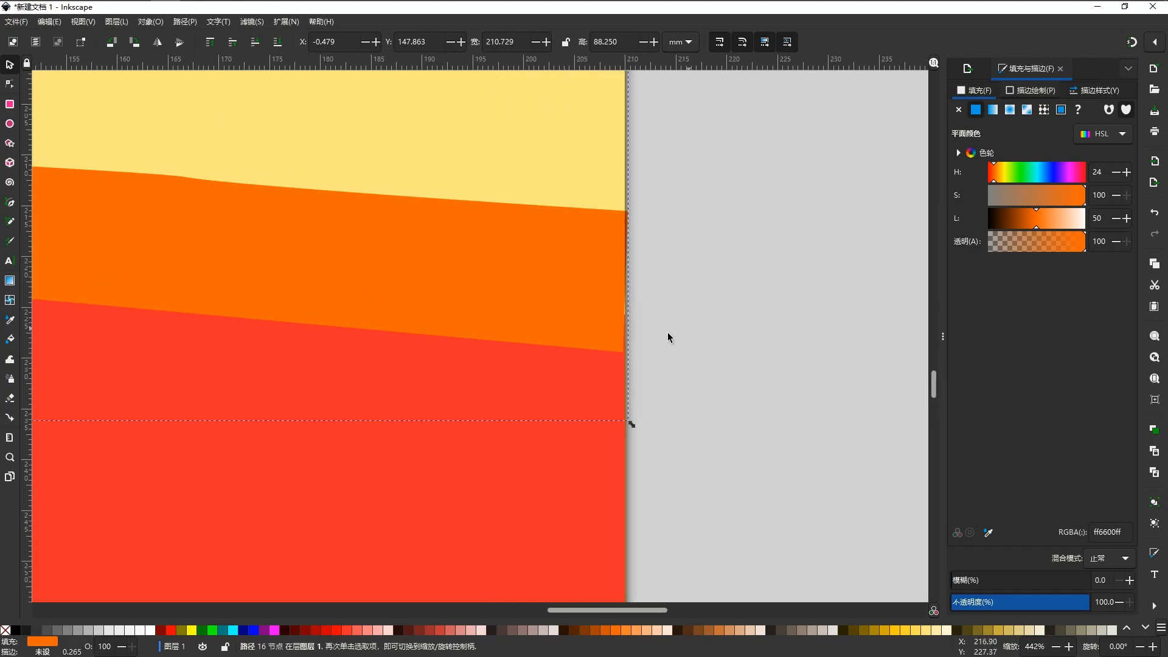
{"action": "left_click", "coordinate": [10, 84]}
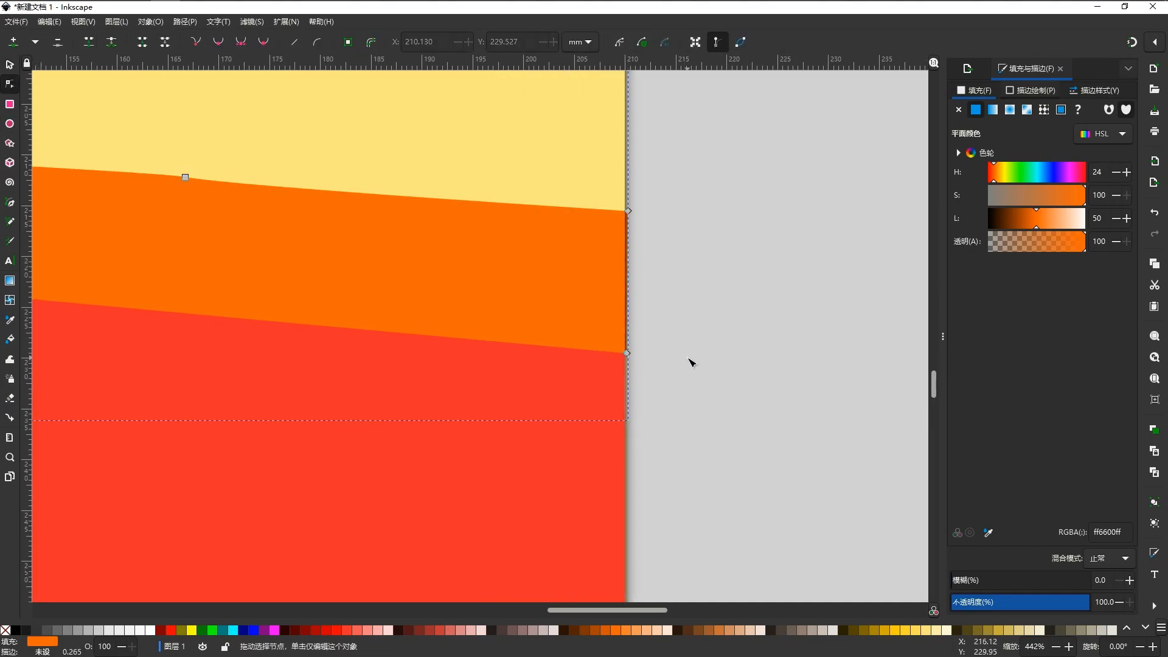
{"action": "scroll", "coordinate": [690, 360], "scroll_direction": "down", "scroll_amount": 6}
{"action": "left_click", "coordinate": [784, 363]}
{"action": "left_click_drag", "start_coordinate": [719, 366], "coordinate": [707, 416]}
{"action": "scroll", "coordinate": [706, 416], "scroll_direction": "down", "scroll_amount": 1}
{"action": "left_click_drag", "start_coordinate": [774, 394], "coordinate": [699, 395]}
Step: Shift the red shape's fill hue to 7 for a slightly more orange red (ff422a)
{"action": "left_click", "coordinate": [569, 437]}
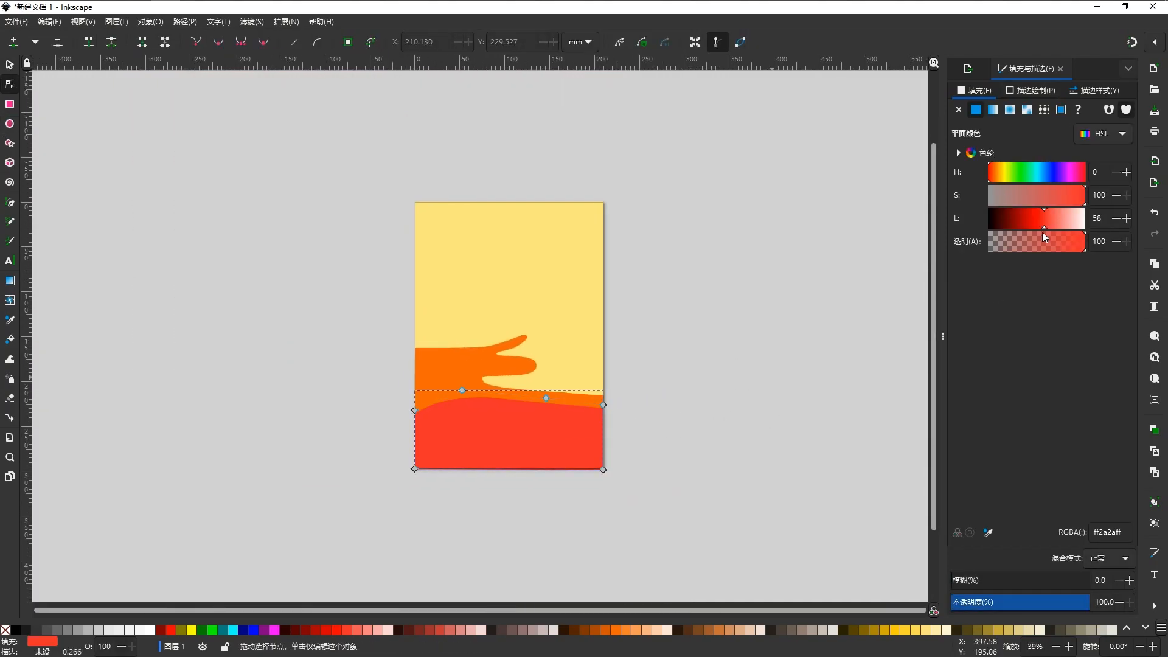
{"action": "left_click", "coordinate": [959, 153]}
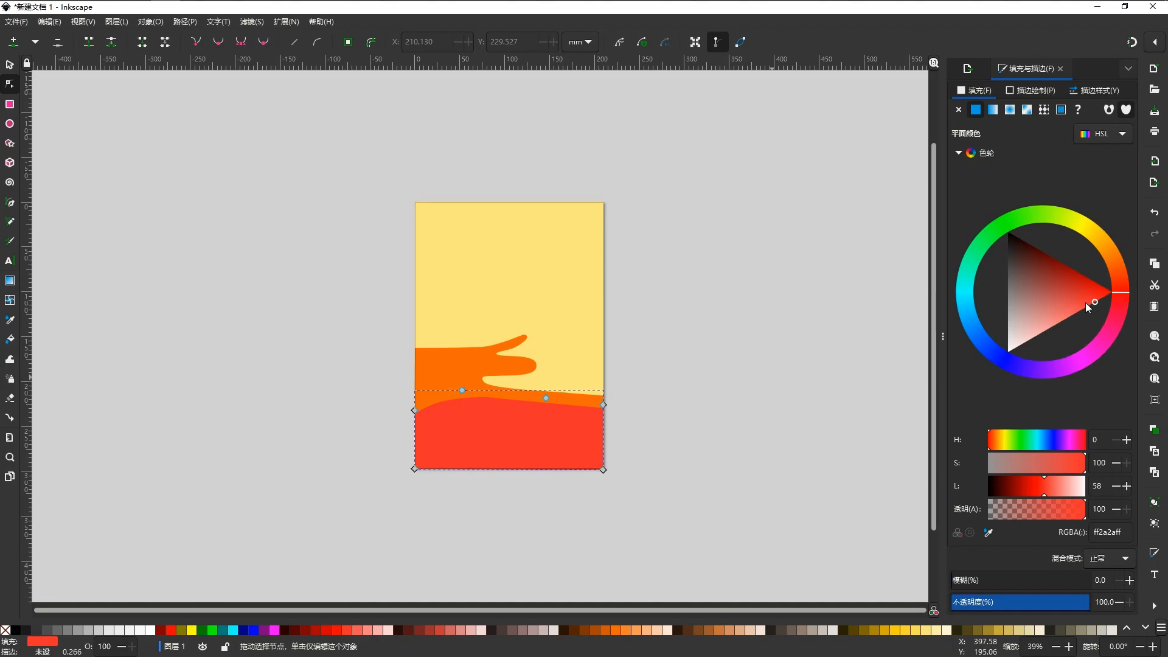
{"action": "left_click_drag", "start_coordinate": [1121, 289], "coordinate": [1127, 283]}
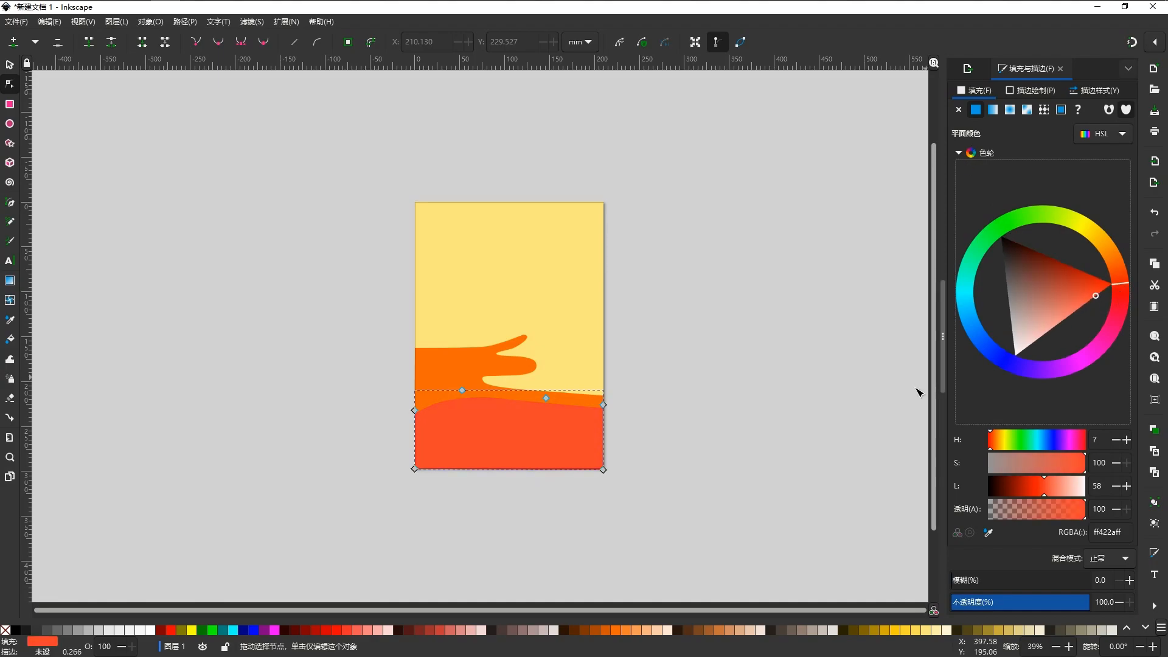
{"action": "left_click", "coordinate": [793, 432]}
Step: Shift the orange cloud's fill hue to 32 for a yellower orange (ff8a00)
{"action": "left_click", "coordinate": [527, 367]}
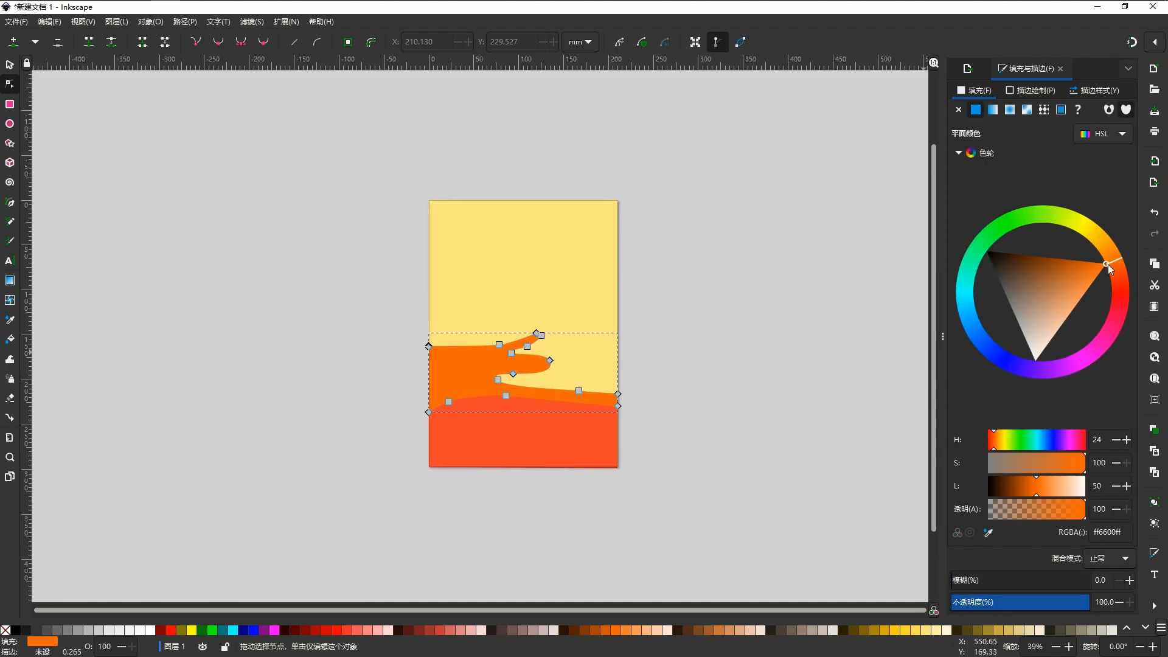
{"action": "left_click_drag", "start_coordinate": [1107, 267], "coordinate": [1103, 260]}
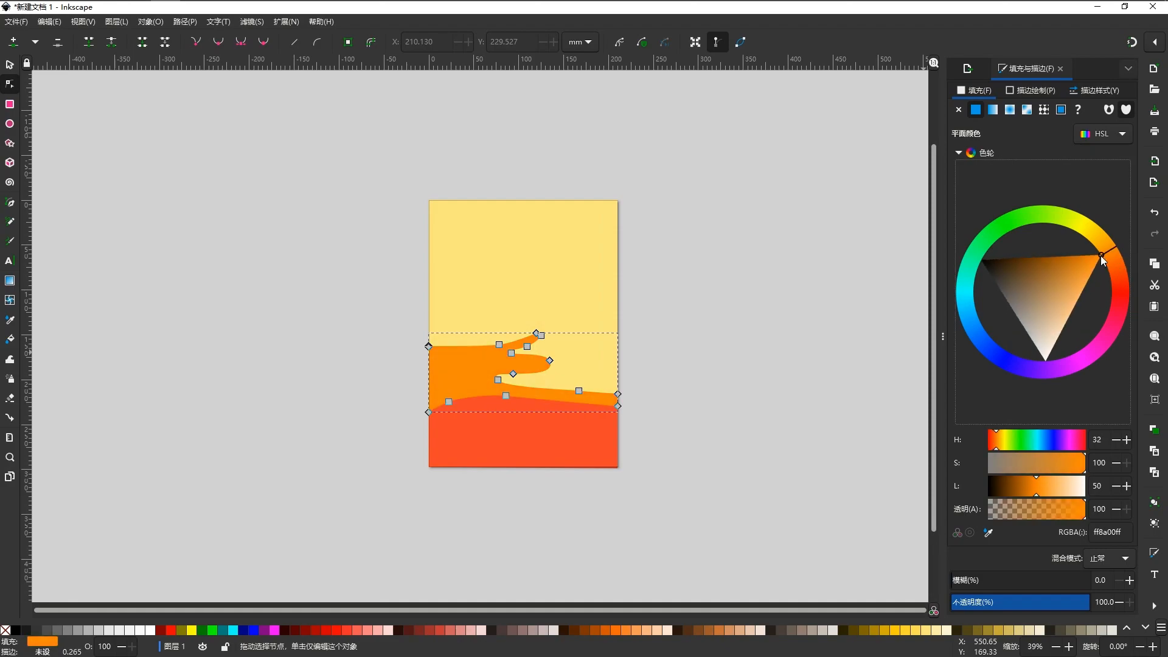
{"action": "left_click", "coordinate": [574, 370]}
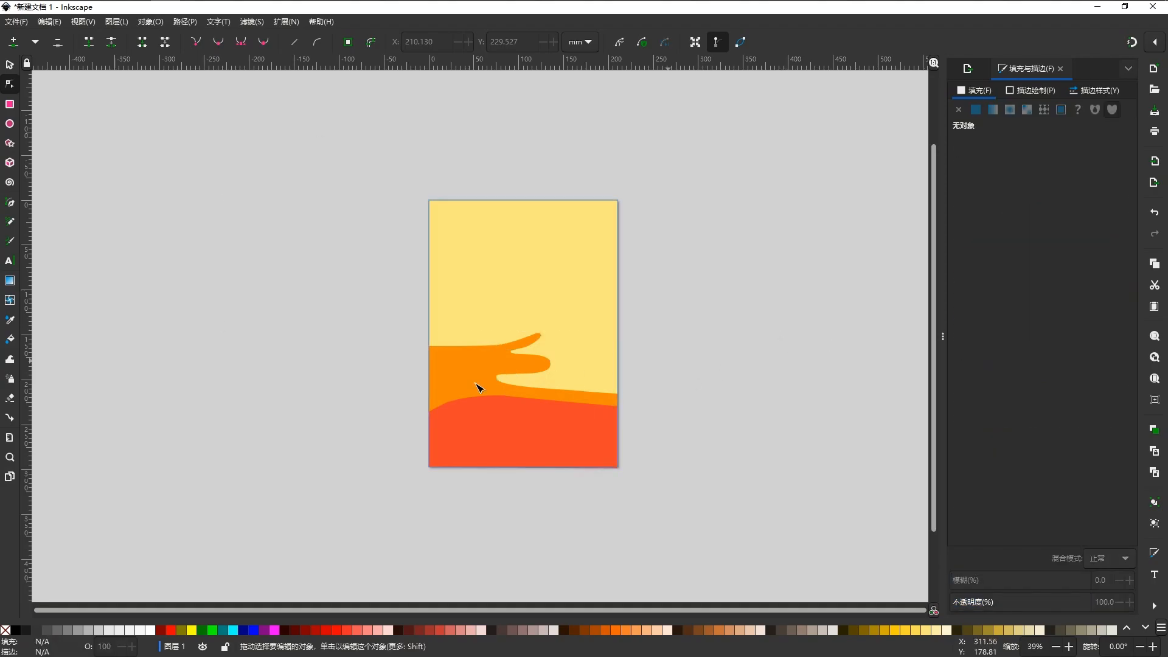
{"action": "scroll", "coordinate": [496, 407], "scroll_direction": "up", "scroll_amount": 1}
{"action": "scroll", "coordinate": [520, 399], "scroll_direction": "down", "scroll_amount": 1}
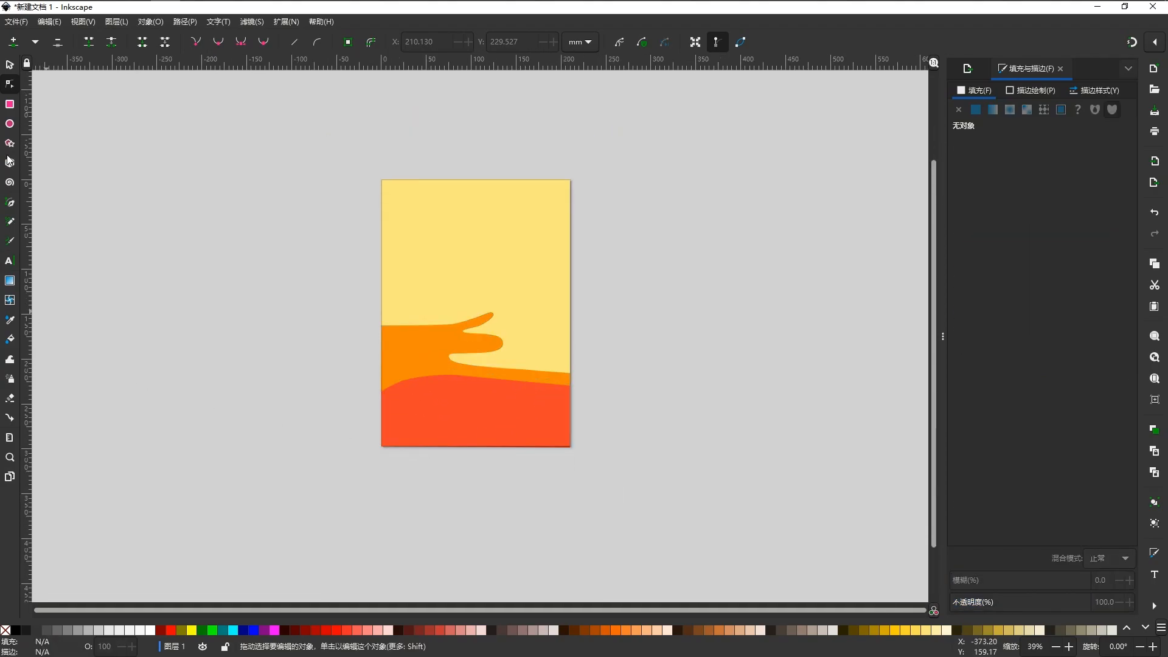
Step: Draw a closed wavy shape with the Pen tool along the page's bottom, low on the left and cresting near the right edge
{"action": "left_click", "coordinate": [11, 202]}
{"action": "scroll", "coordinate": [373, 451], "scroll_direction": "up", "scroll_amount": 2}
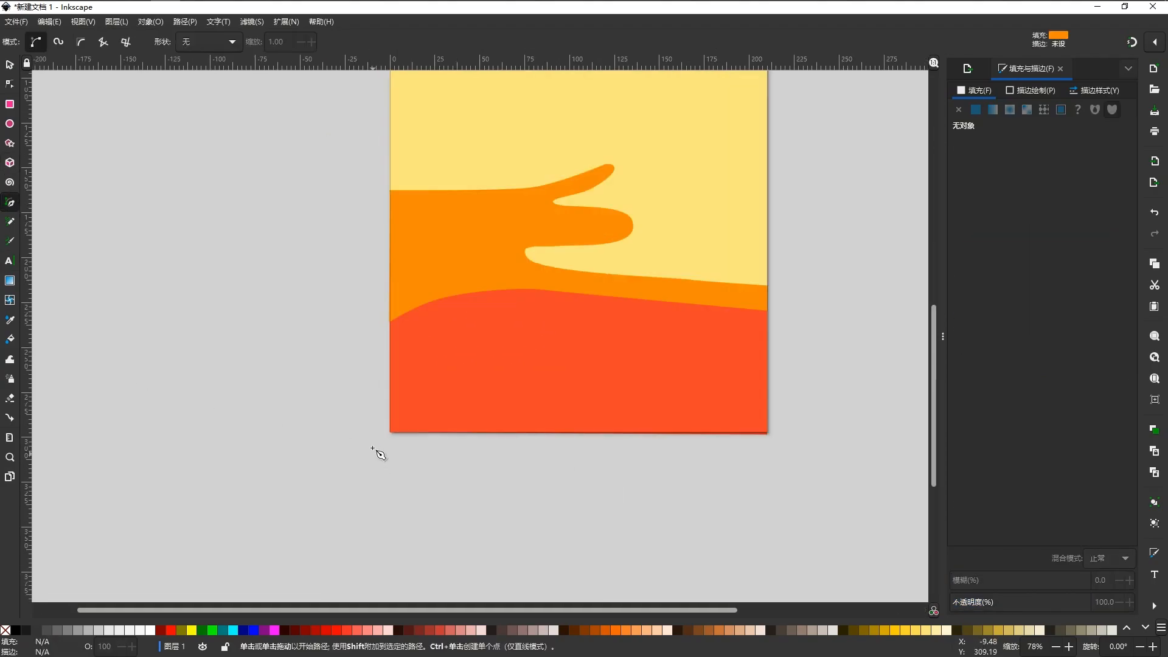
{"action": "left_click", "coordinate": [390, 417]}
{"action": "left_click_drag", "start_coordinate": [479, 421], "coordinate": [496, 420]}
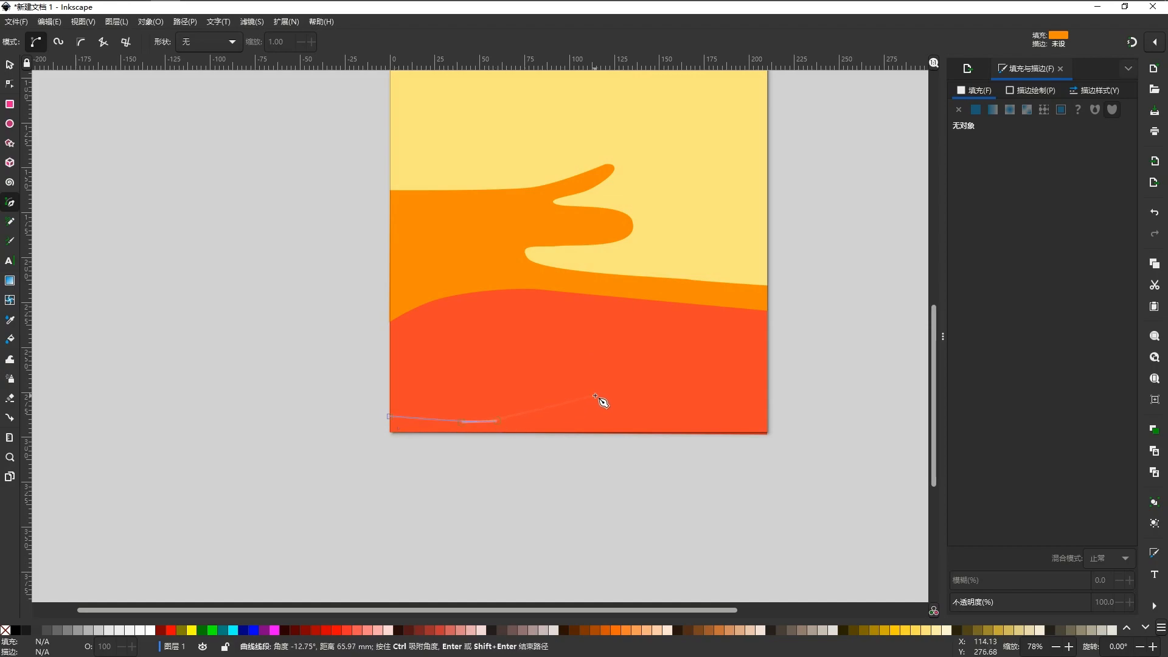
{"action": "left_click_drag", "start_coordinate": [660, 369], "coordinate": [753, 372]}
{"action": "left_click", "coordinate": [767, 385]}
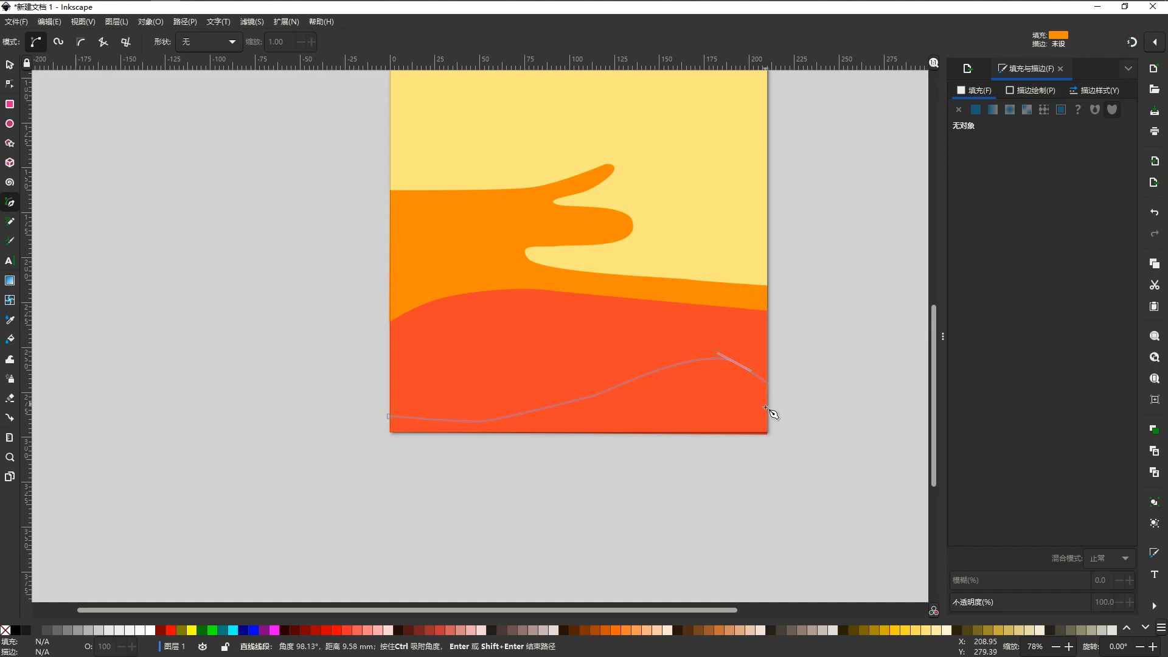
{"action": "scroll", "coordinate": [771, 410], "scroll_direction": "up", "scroll_amount": 3}
{"action": "left_click", "coordinate": [768, 445]}
{"action": "scroll", "coordinate": [768, 445], "scroll_direction": "down", "scroll_amount": 3}
{"action": "scroll", "coordinate": [397, 449], "scroll_direction": "up", "scroll_amount": 6}
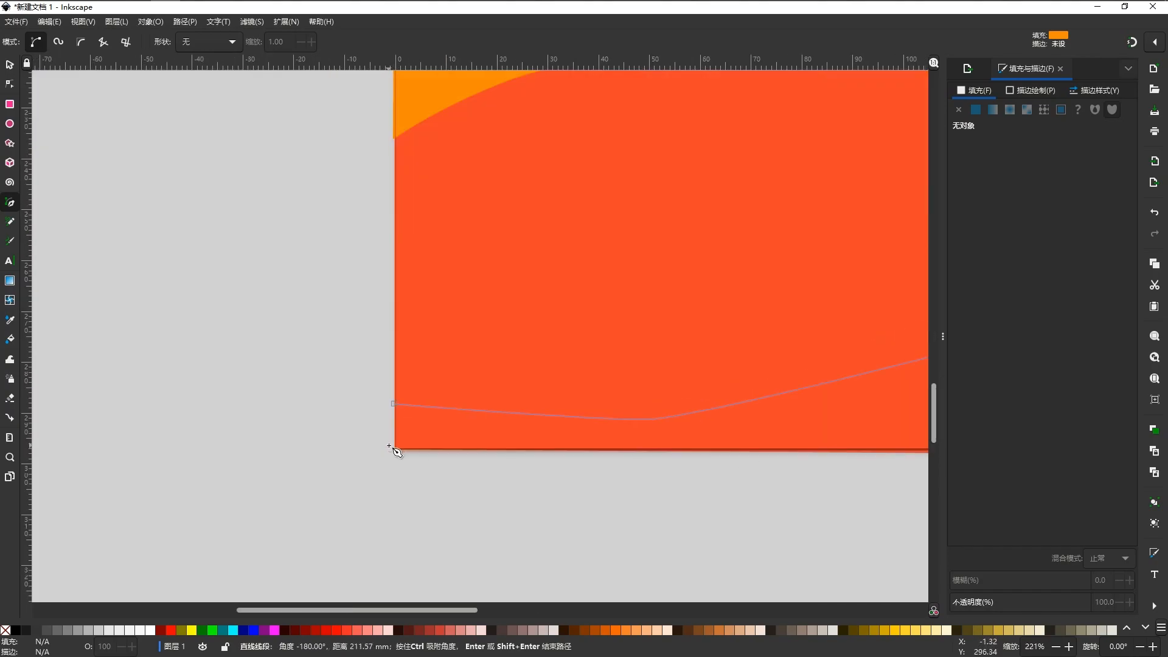
{"action": "left_click", "coordinate": [403, 412]}
{"action": "left_click", "coordinate": [447, 367]}
Step: Align the lower wave's upper-left and upper-right end nodes with the page's side edges
{"action": "key", "text": "n"}
{"action": "scroll", "coordinate": [322, 311], "scroll_direction": "up", "scroll_amount": 6}
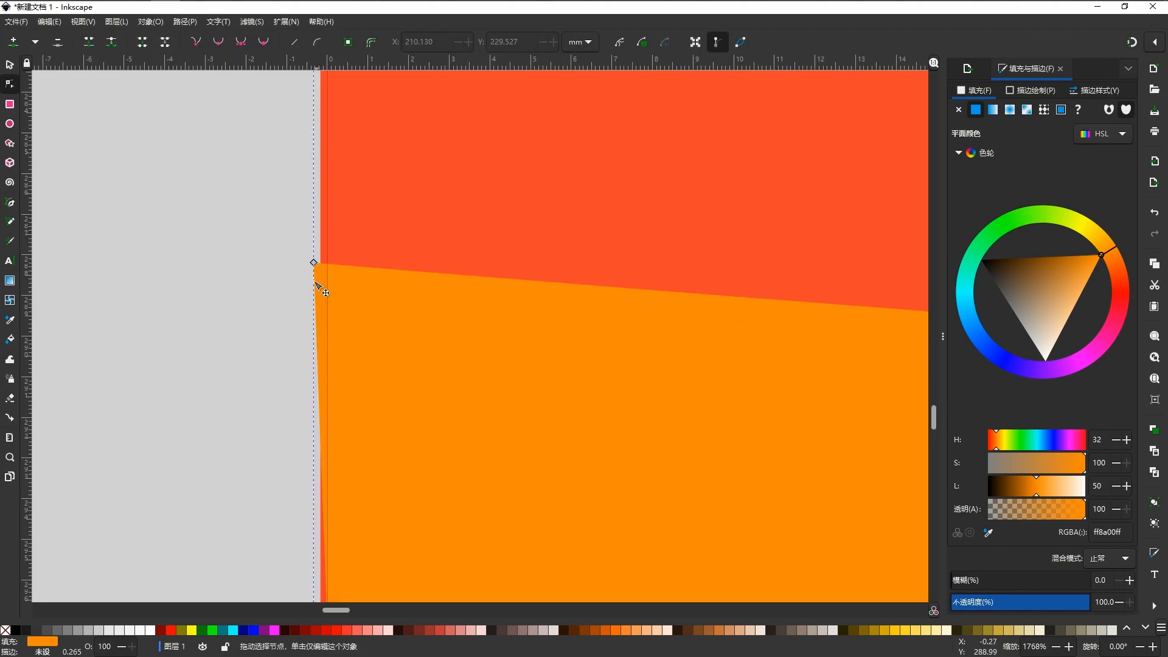
{"action": "left_click_drag", "start_coordinate": [315, 263], "coordinate": [326, 261]}
{"action": "scroll", "coordinate": [284, 474], "scroll_direction": "down", "scroll_amount": 4}
{"action": "scroll", "coordinate": [343, 325], "scroll_direction": "up", "scroll_amount": 12}
{"action": "scroll", "coordinate": [338, 328], "scroll_direction": "down", "scroll_amount": 9}
{"action": "left_click_drag", "start_coordinate": [833, 246], "coordinate": [373, 428]}
{"action": "scroll", "coordinate": [377, 429], "scroll_direction": "down", "scroll_amount": 5}
{"action": "scroll", "coordinate": [550, 437], "scroll_direction": "up", "scroll_amount": 7}
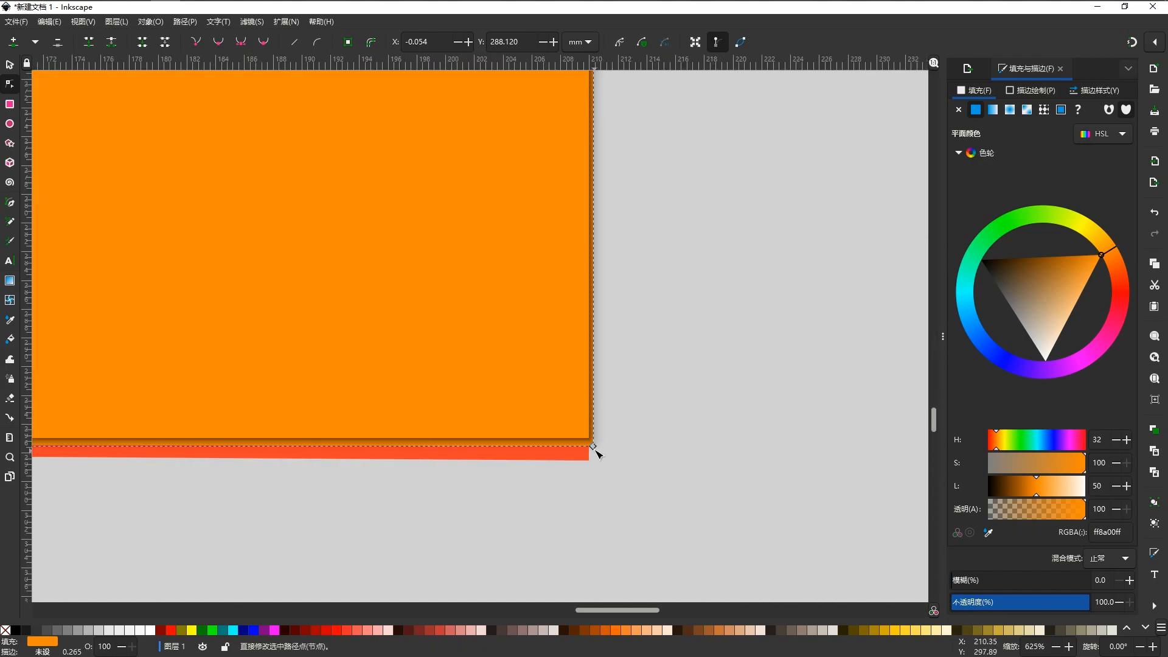
{"action": "scroll", "coordinate": [593, 365], "scroll_direction": "up", "scroll_amount": 8}
{"action": "left_click_drag", "start_coordinate": [584, 213], "coordinate": [581, 214]}
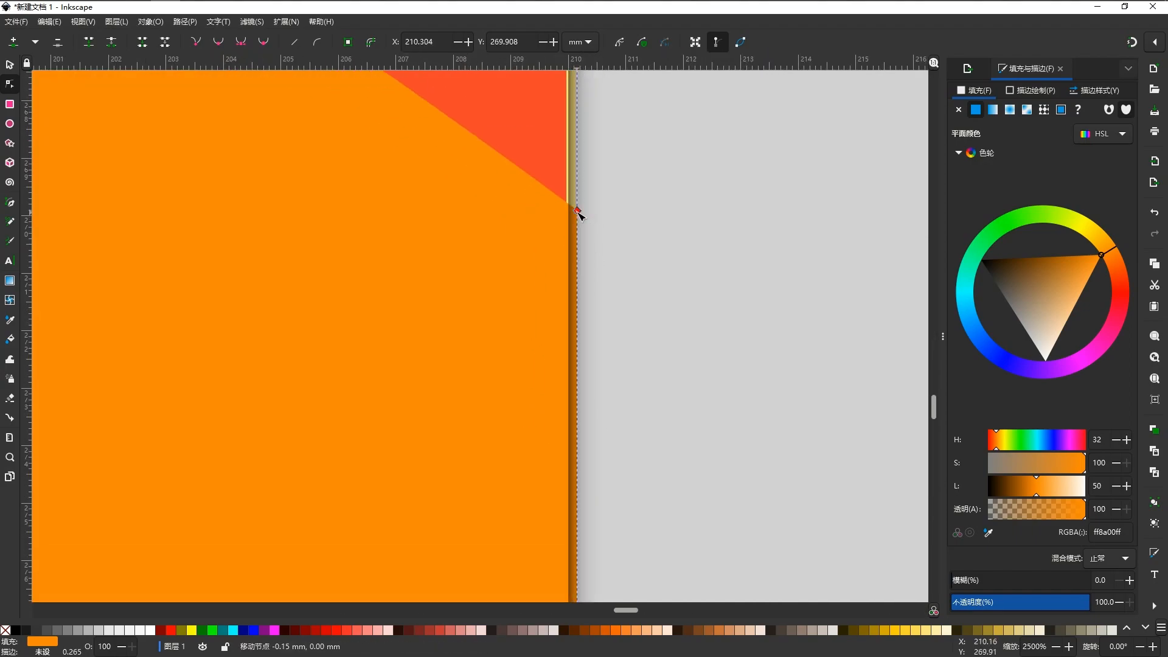
Step: Pull the red shape's protruding lower-right node up to the page's bottom corner
{"action": "left_click", "coordinate": [567, 194]}
{"action": "scroll", "coordinate": [614, 431], "scroll_direction": "down", "scroll_amount": 8}
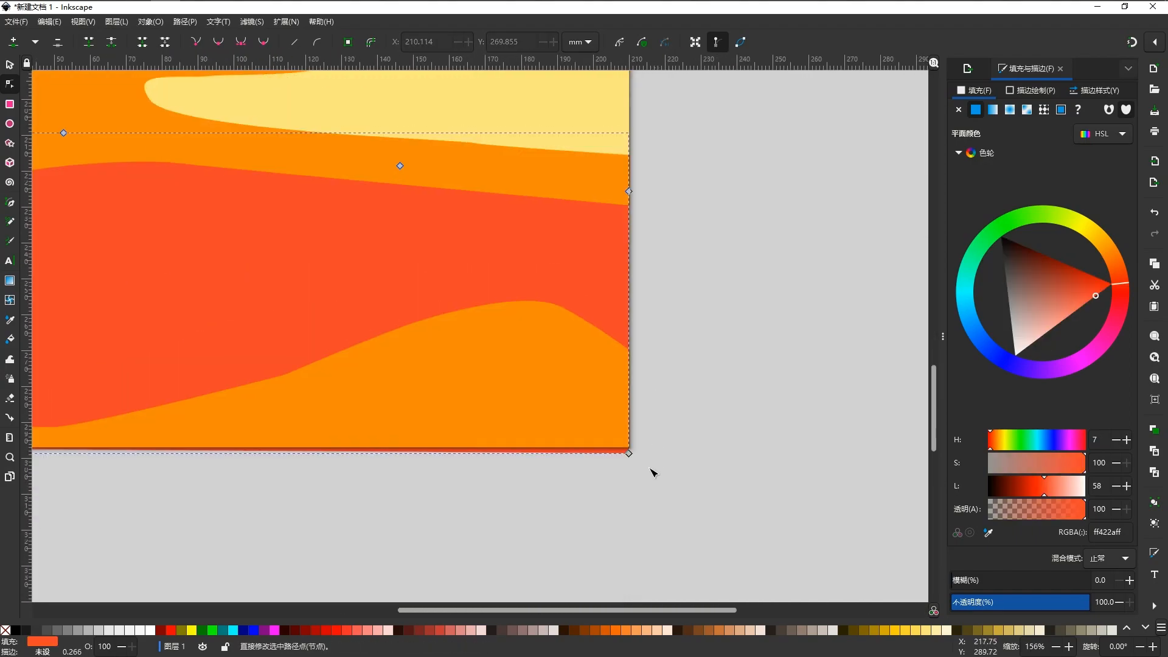
{"action": "scroll", "coordinate": [614, 443], "scroll_direction": "up", "scroll_amount": 2}
{"action": "scroll", "coordinate": [638, 472], "scroll_direction": "down", "scroll_amount": 4}
{"action": "left_click", "coordinate": [430, 510]}
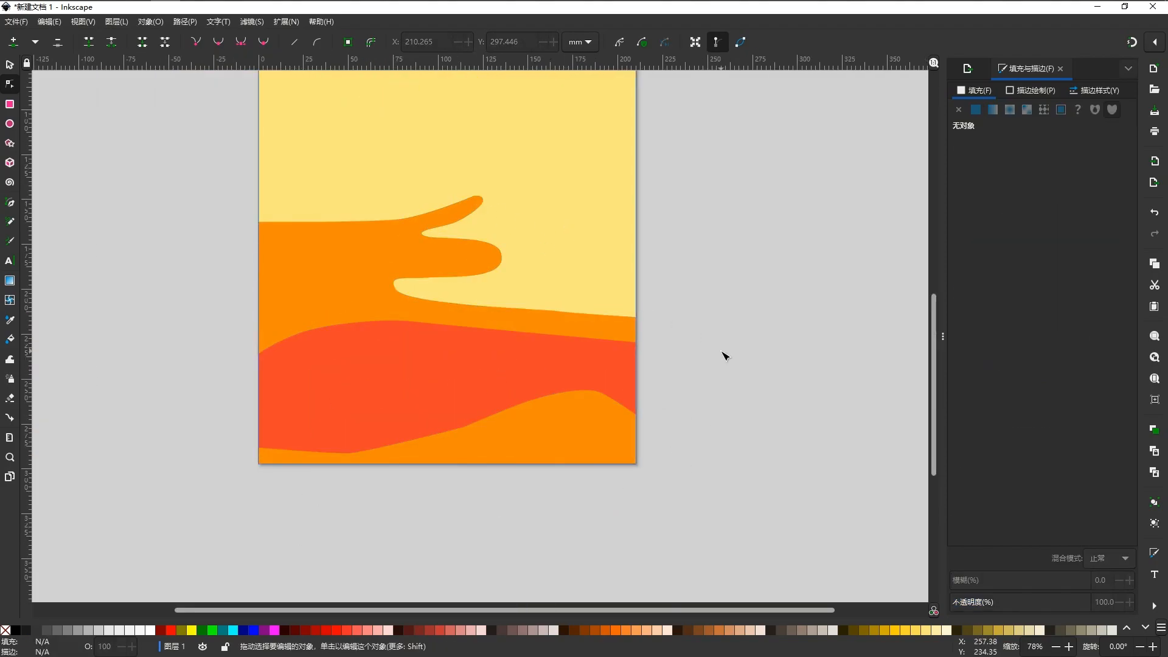
Step: Smooth the angular node midway along the lower wave's upper contour
{"action": "left_click", "coordinate": [588, 443]}
{"action": "left_click", "coordinate": [466, 427], "text": "ctrl"}
{"action": "left_click", "coordinate": [841, 407]}
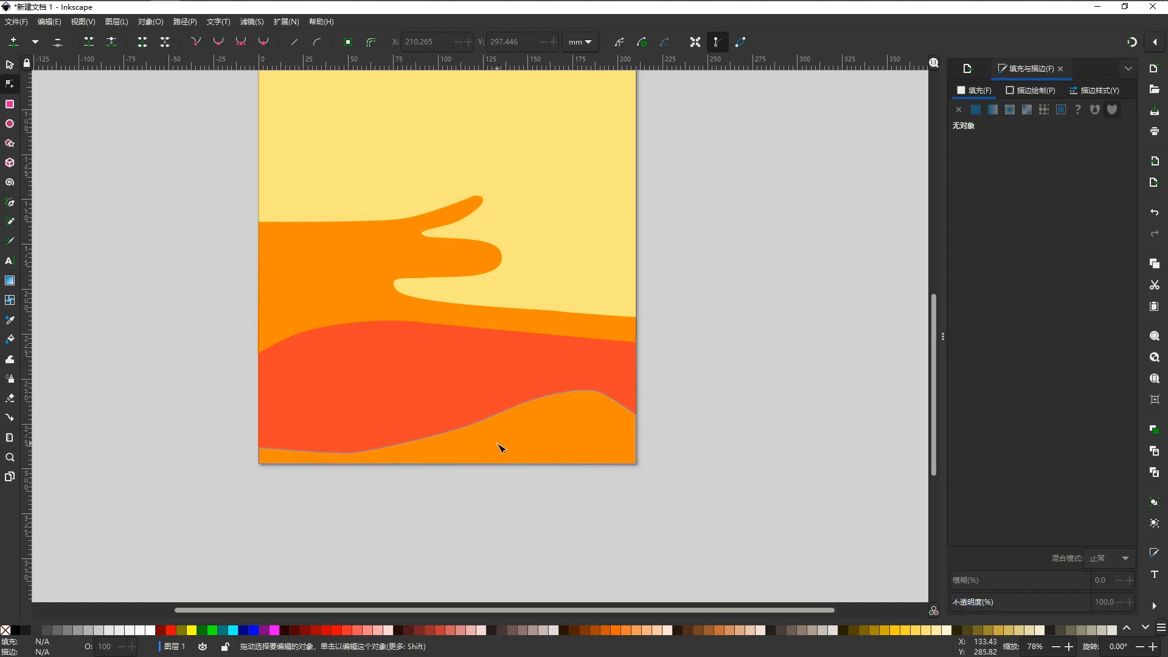
Step: Recolour the lower wave a light red-orange with hue 10 and lightness 62 (ff5b3b)
{"action": "left_click", "coordinate": [602, 441]}
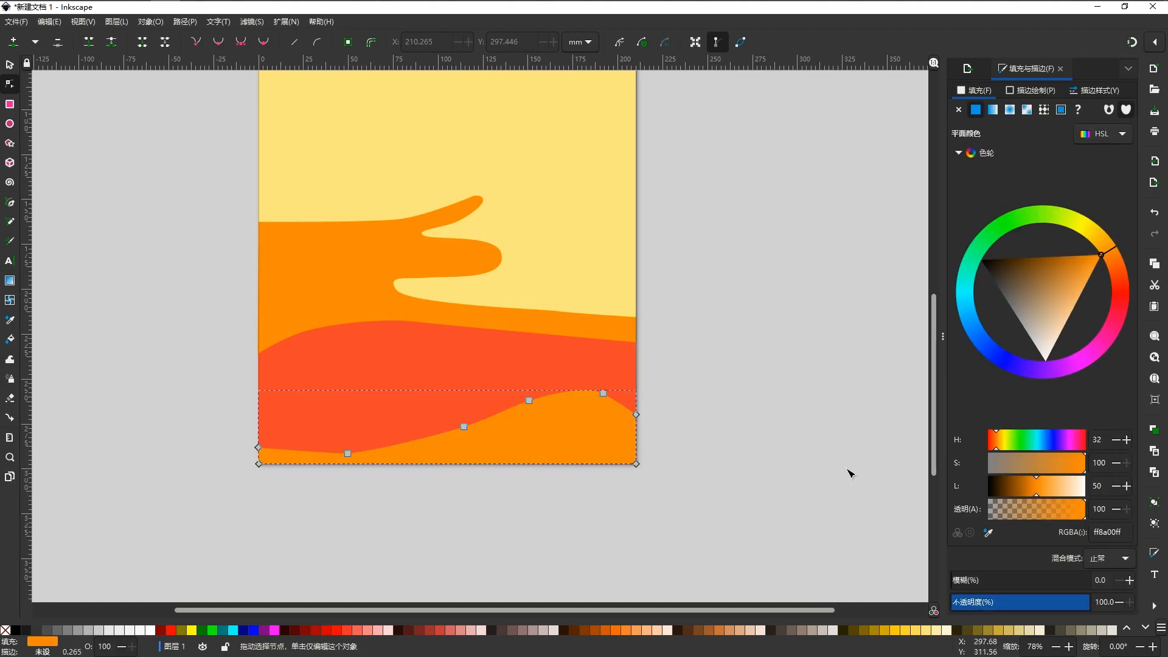
{"action": "mouse_move", "coordinate": [1103, 256]}
{"action": "left_mouse_down"}
{"action": "mouse_move", "coordinate": [1125, 289]}
{"action": "mouse_move", "coordinate": [1129, 272]}
{"action": "mouse_move", "coordinate": [1135, 294]}
{"action": "mouse_move", "coordinate": [1105, 290]}
{"action": "left_mouse_up"}
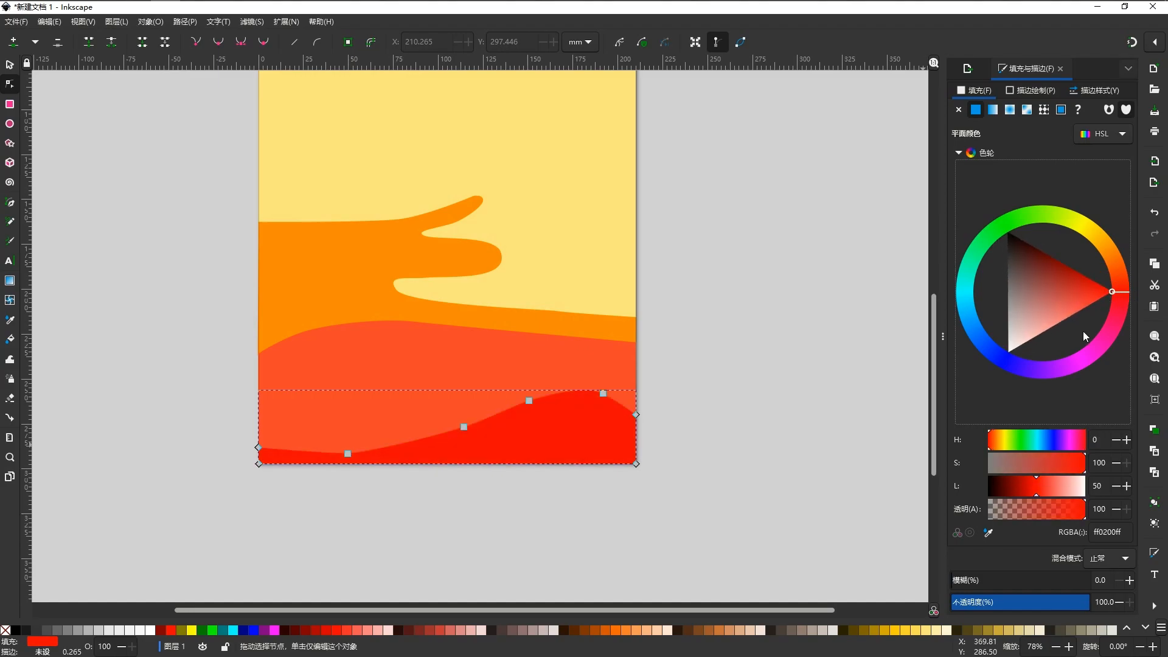
{"action": "left_click_drag", "start_coordinate": [1110, 287], "coordinate": [1103, 283]}
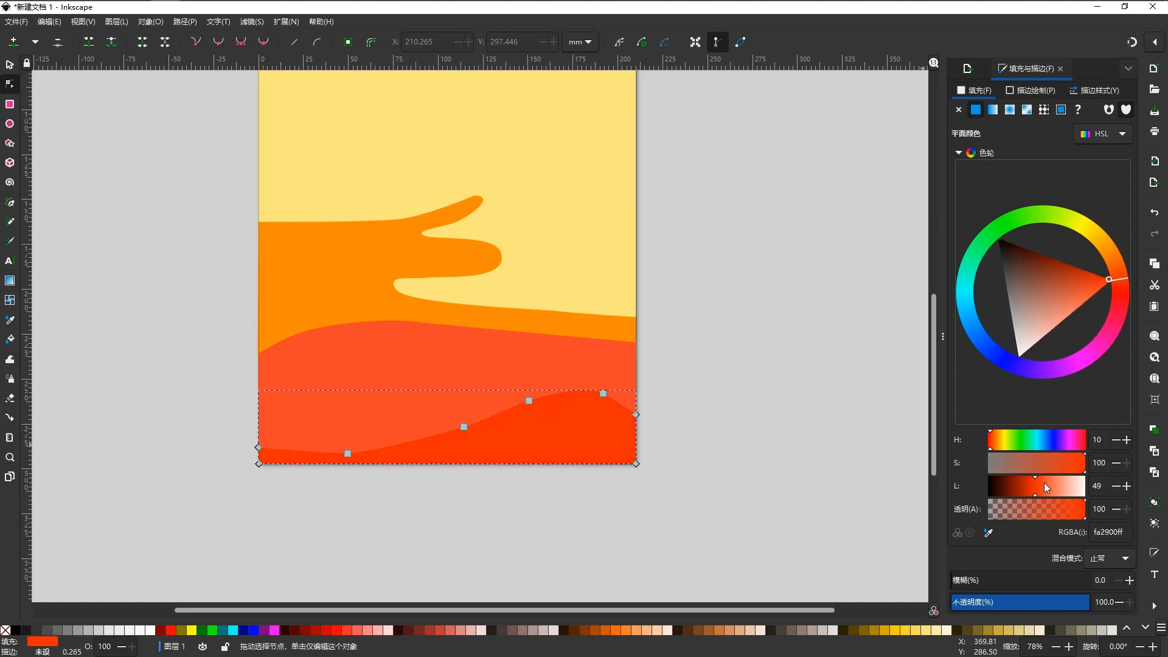
{"action": "left_click_drag", "start_coordinate": [1041, 487], "coordinate": [1050, 483]}
{"action": "left_click", "coordinate": [600, 374]}
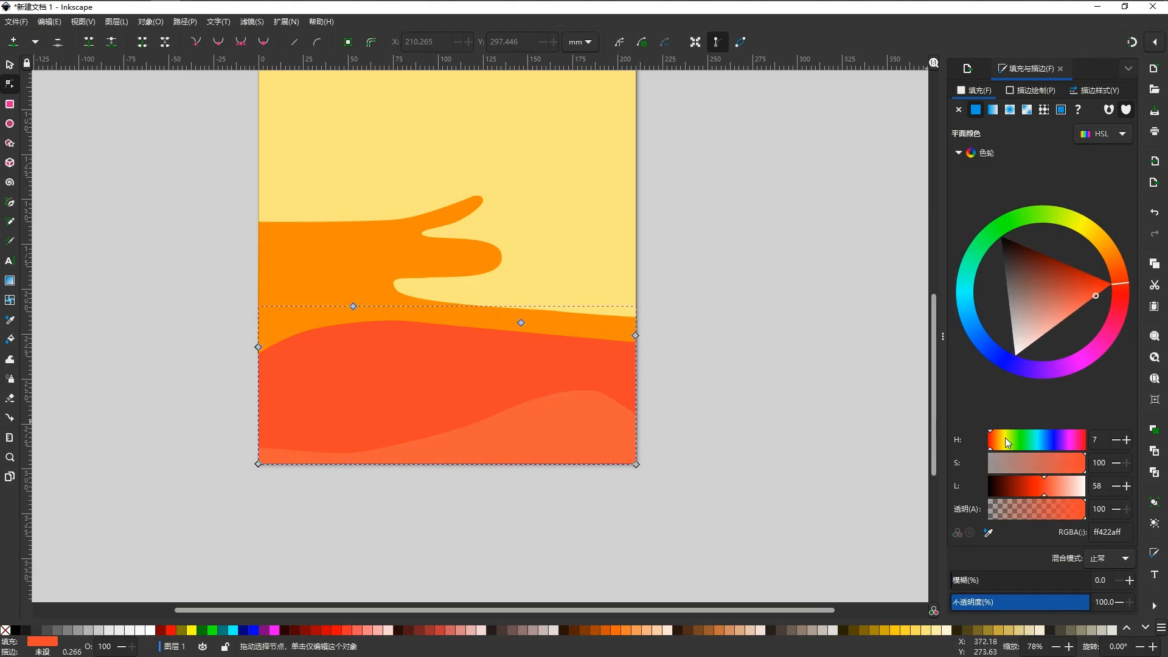
{"action": "scroll", "coordinate": [561, 401], "scroll_direction": "down", "scroll_amount": 2}
{"action": "left_click", "coordinate": [706, 468]}
Step: Draw a rectangle about 19 by 21 mm in the upper-right part of the yellow background
{"action": "scroll", "coordinate": [532, 472], "scroll_direction": "down", "scroll_amount": 1}
{"action": "scroll", "coordinate": [543, 464], "scroll_direction": "up", "scroll_amount": 1}
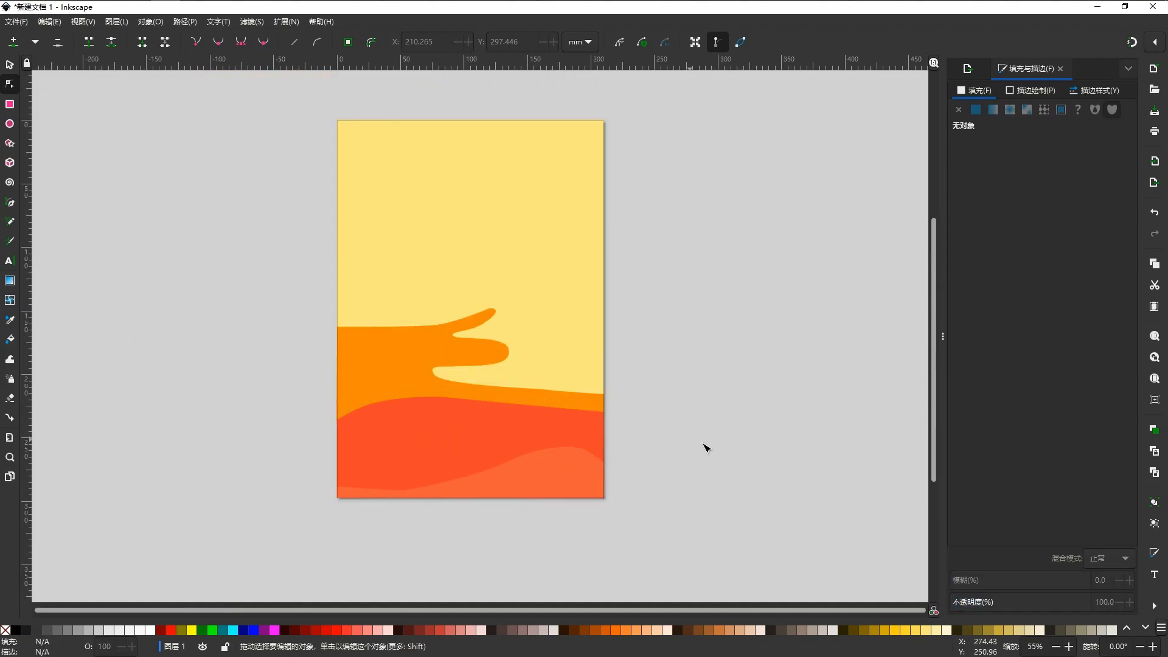
{"action": "scroll", "coordinate": [527, 494], "scroll_direction": "down", "scroll_amount": 2}
{"action": "scroll", "coordinate": [523, 490], "scroll_direction": "up", "scroll_amount": 2}
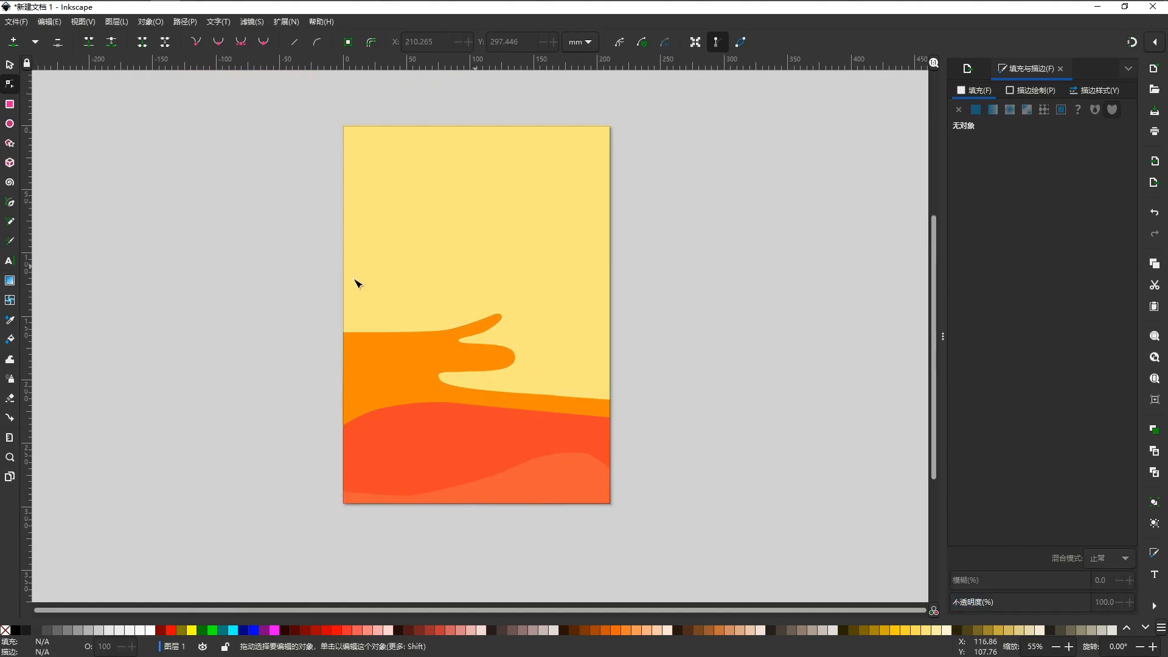
{"action": "left_click", "coordinate": [10, 104]}
{"action": "left_click_drag", "start_coordinate": [522, 203], "coordinate": [547, 230]}
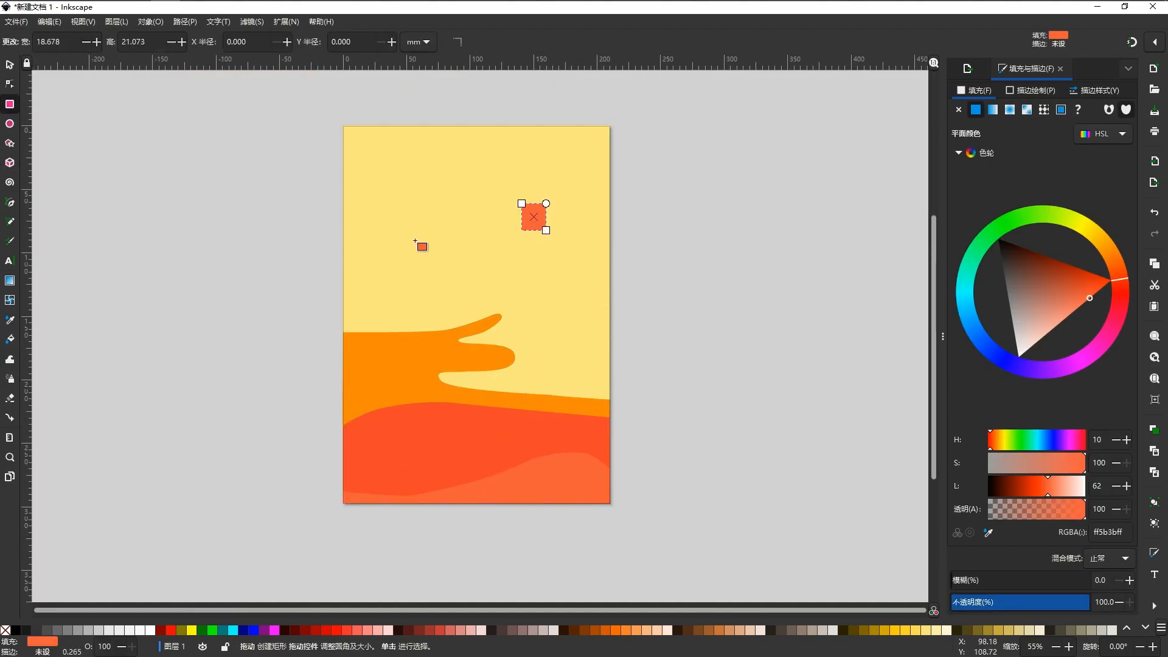
{"action": "left_click", "coordinate": [424, 244]}
{"action": "left_click_drag", "start_coordinate": [589, 153], "coordinate": [607, 194]}
{"action": "left_click", "coordinate": [989, 534]}
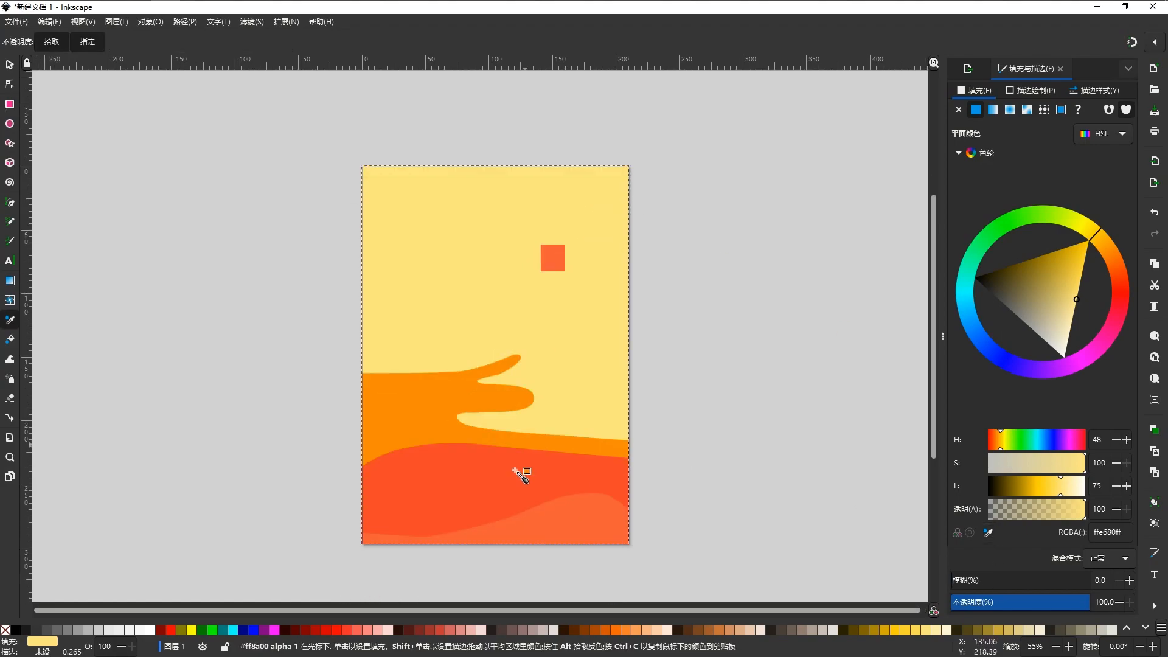
{"action": "left_click", "coordinate": [584, 530]}
{"action": "key", "text": "ctrl+z"}
{"action": "key", "text": "Escape"}
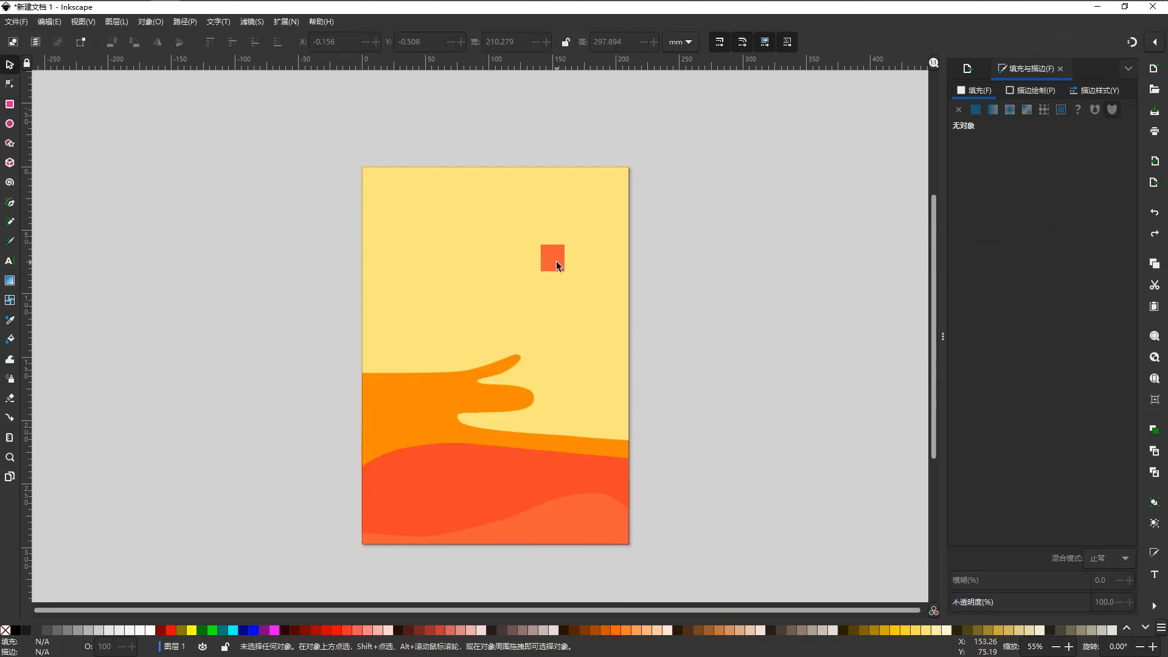
Step: Move the rectangle onto the red shape's upper edge and add a second one, about 16 by 17 mm, on its right
{"action": "left_click", "coordinate": [556, 265]}
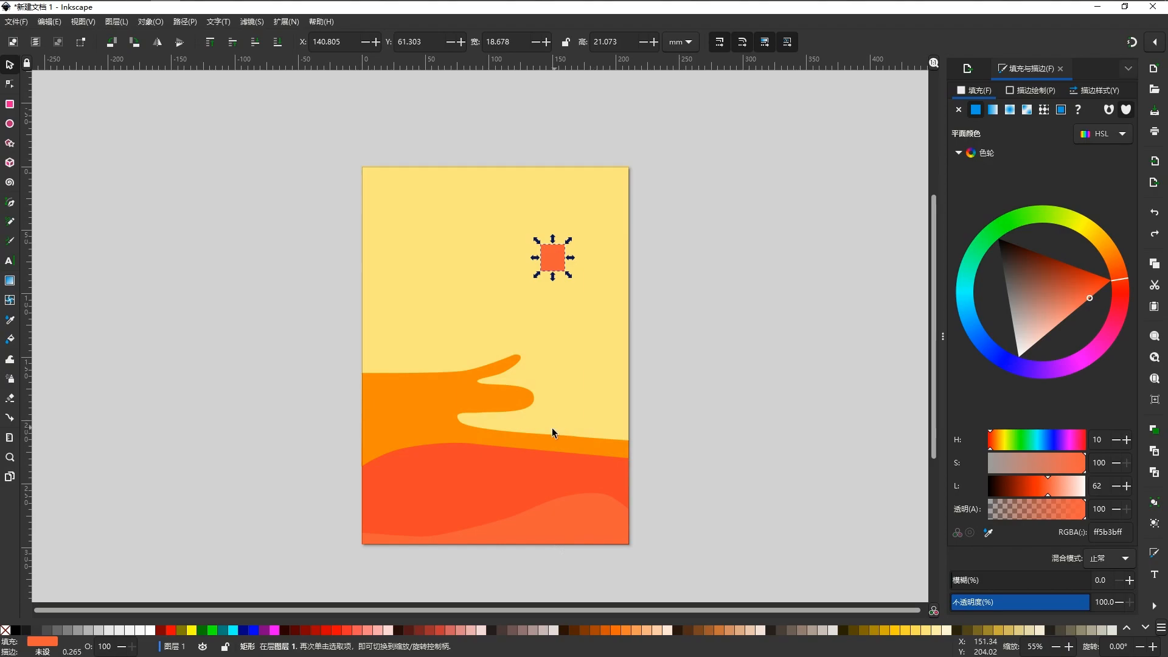
{"action": "scroll", "coordinate": [539, 435], "scroll_direction": "up", "scroll_amount": 2}
{"action": "scroll", "coordinate": [580, 295], "scroll_direction": "down", "scroll_amount": 3}
{"action": "left_click_drag", "start_coordinate": [574, 219], "coordinate": [530, 379]}
{"action": "scroll", "coordinate": [538, 388], "scroll_direction": "up", "scroll_amount": 2}
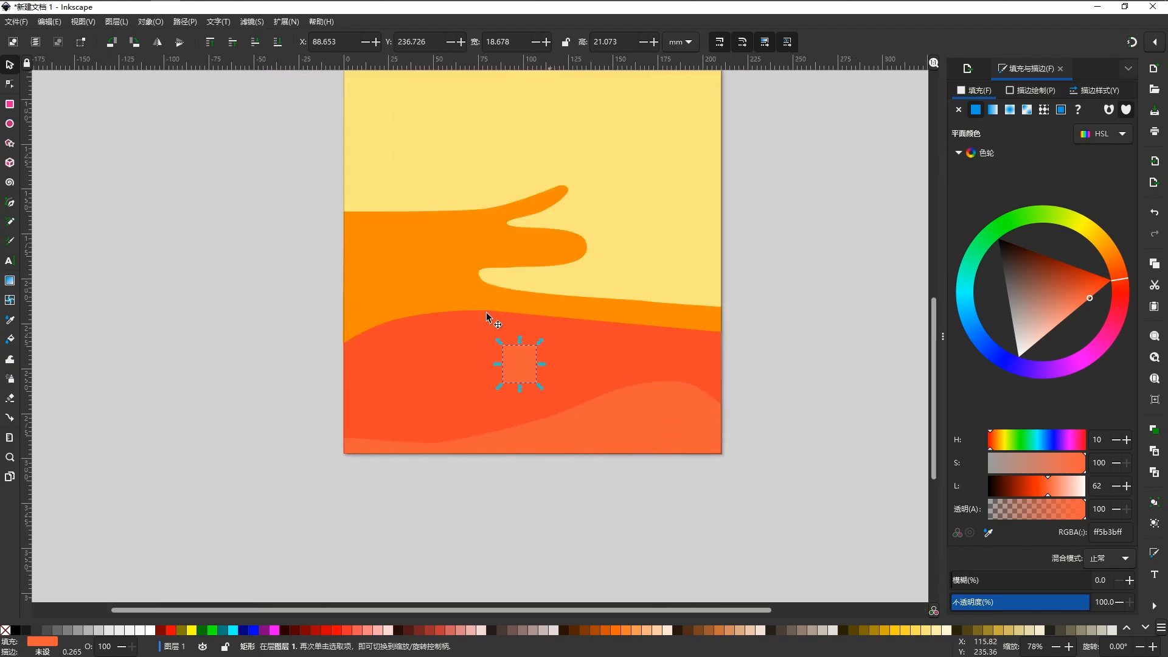
{"action": "left_click", "coordinate": [578, 320]}
{"action": "left_click_drag", "start_coordinate": [529, 370], "coordinate": [520, 306]}
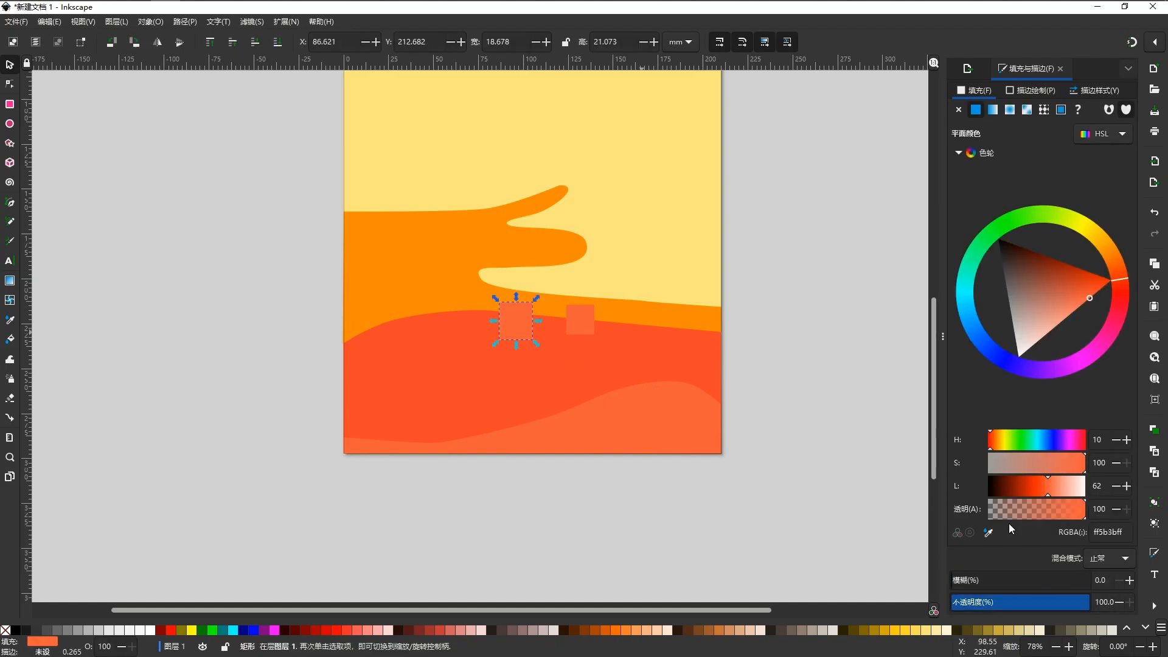
Step: Swap the two hills' fills using the rectangles as swatches: ff422a for the lower wave, ff5b3b for the shape above it
{"action": "left_click", "coordinate": [604, 428]}
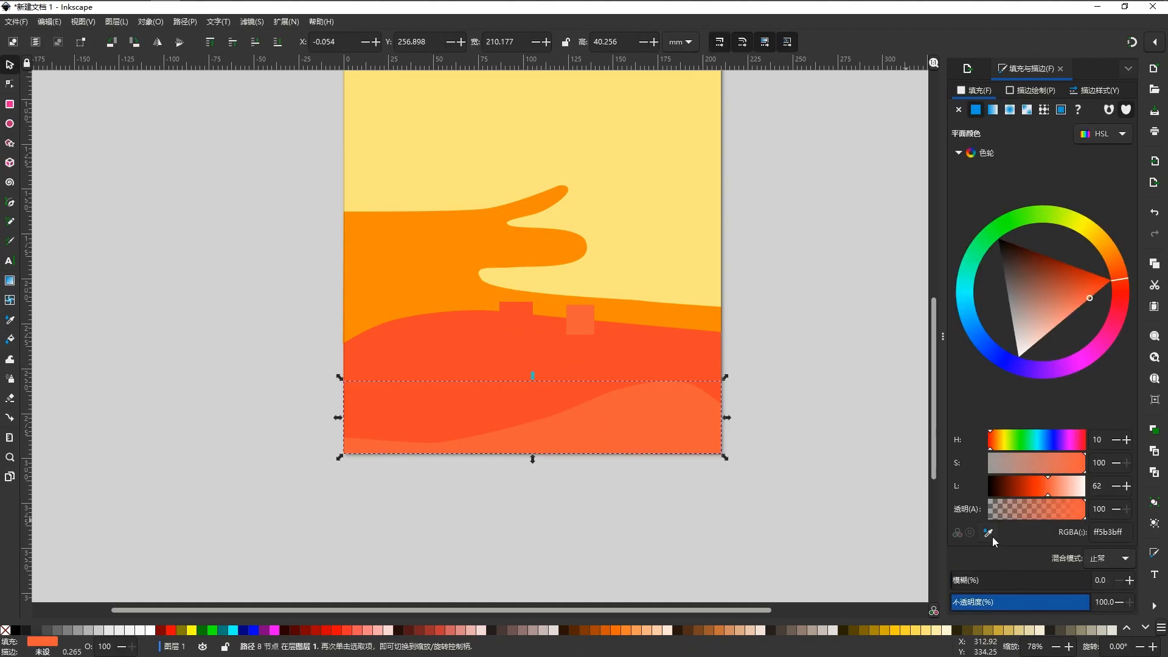
{"action": "key", "text": "Delete"}
{"action": "left_click", "coordinate": [522, 328]}
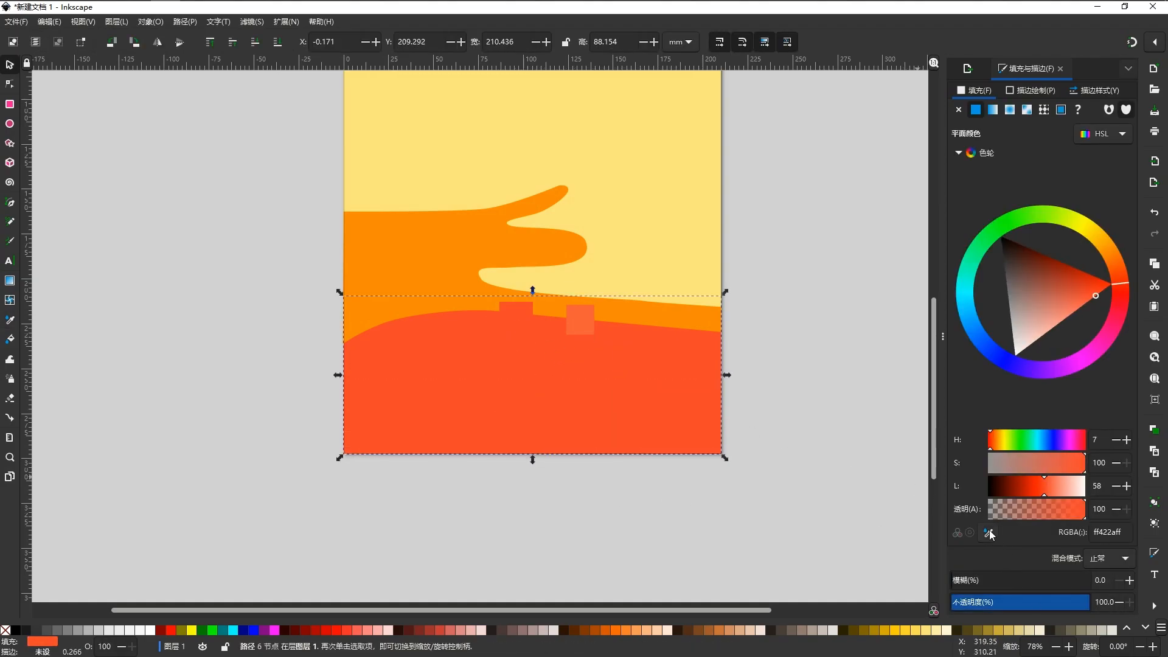
{"action": "key", "text": "ctrl+z"}
{"action": "left_click", "coordinate": [896, 360]}
{"action": "scroll", "coordinate": [585, 437], "scroll_direction": "down", "scroll_amount": 3}
{"action": "scroll", "coordinate": [577, 453], "scroll_direction": "down", "scroll_amount": 3}
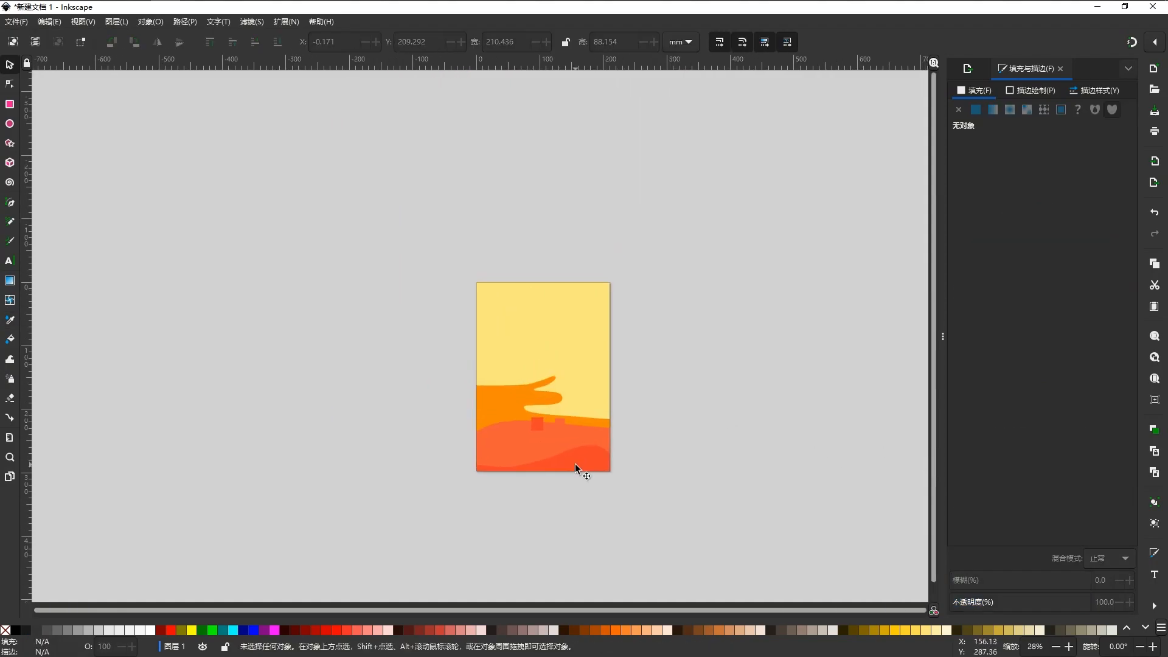
Step: Move the smaller, lighter swatch rectangle off the page to the right of the artwork
{"action": "left_click", "coordinate": [539, 426]}
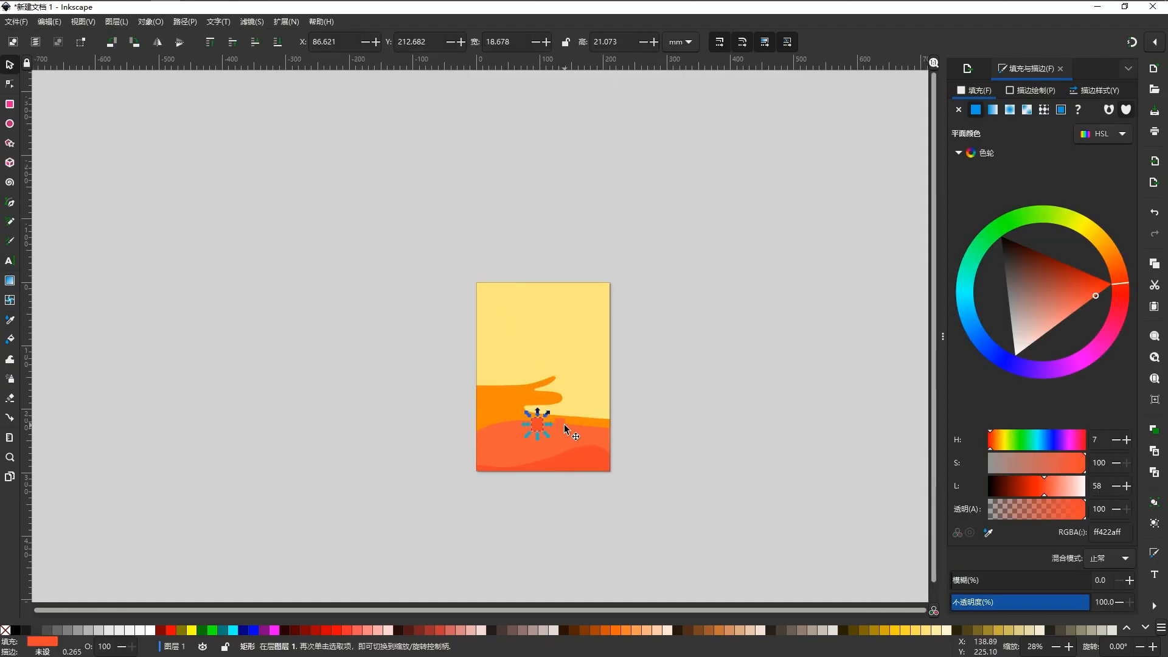
{"action": "left_click", "coordinate": [677, 407]}
{"action": "left_click_drag", "start_coordinate": [563, 422], "coordinate": [644, 393]}
{"action": "left_click", "coordinate": [663, 415]}
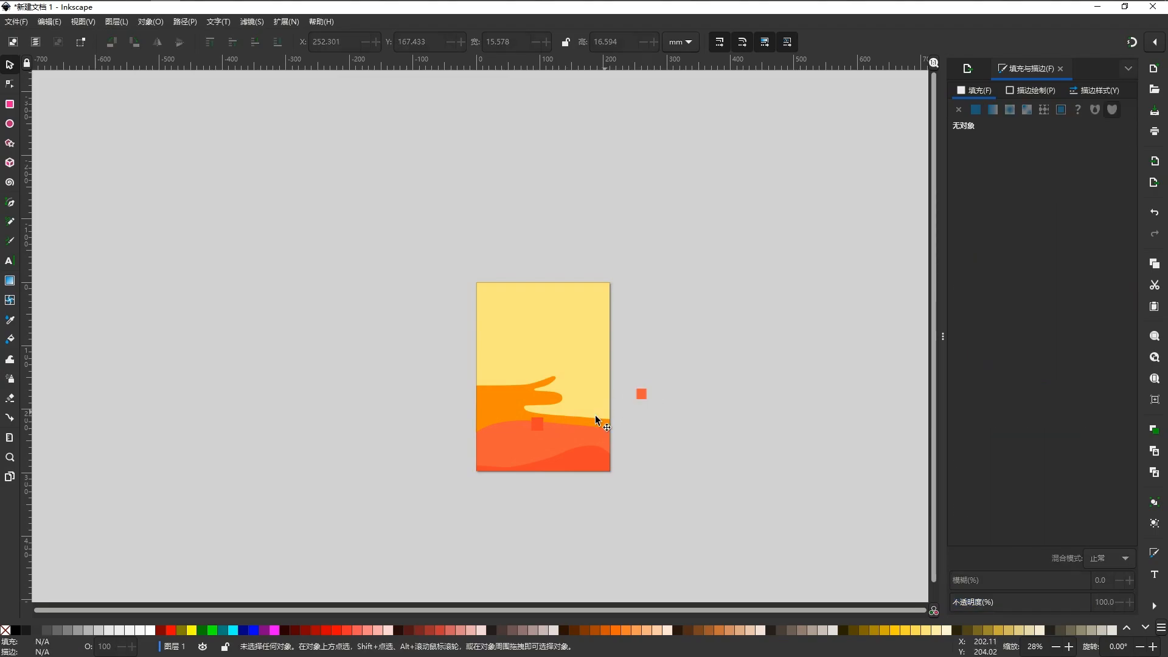
Step: Lighten the orange cloud's fill to a lightness of 55 (ff961b)
{"action": "scroll", "coordinate": [598, 416], "scroll_direction": "up", "scroll_amount": 4}
{"action": "left_click_drag", "start_coordinate": [1045, 494], "coordinate": [1042, 491]}
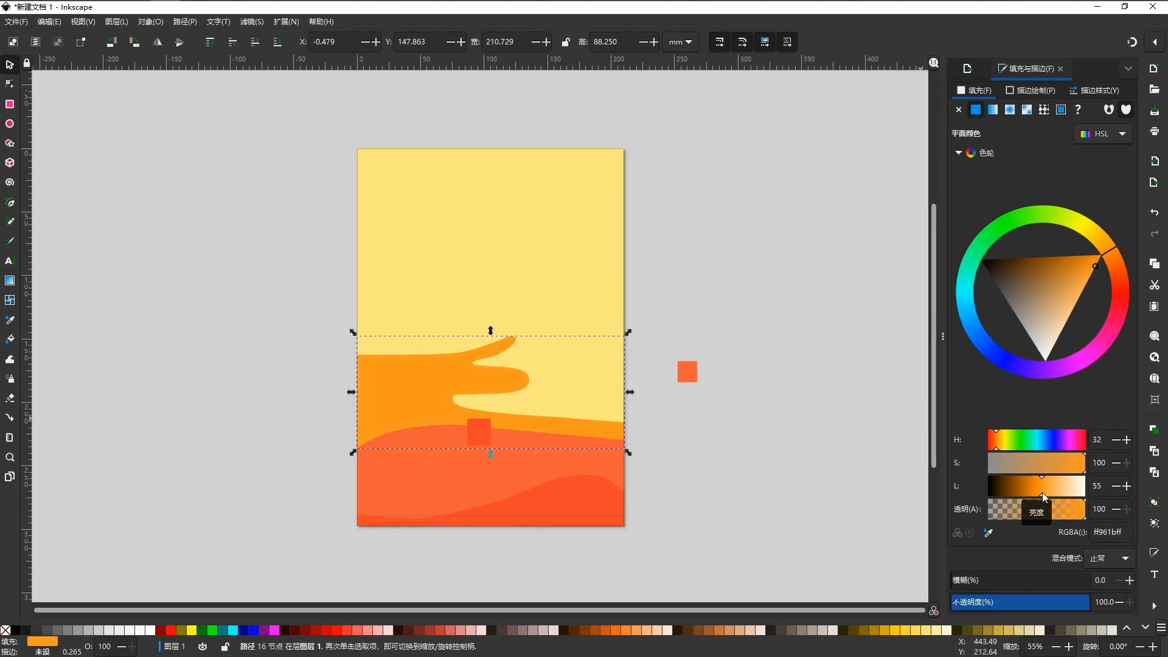
Step: Draw a closed wedge with the Pen tool, about 129 by 25 mm, tapering from the page's right edge to the orange cloud's lower notch
{"action": "scroll", "coordinate": [553, 456], "scroll_direction": "down", "scroll_amount": 1, "text": "ctrl"}
{"action": "scroll", "coordinate": [704, 471], "scroll_direction": "up", "scroll_amount": 2, "text": "ctrl"}
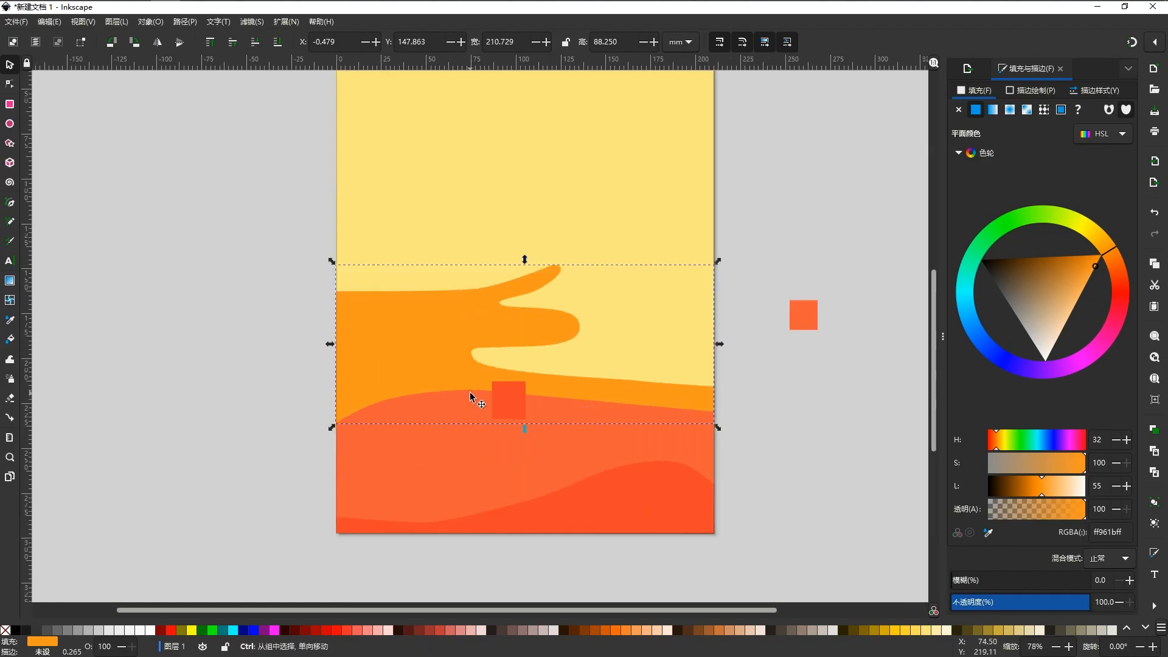
{"action": "scroll", "coordinate": [709, 450], "scroll_direction": "down", "scroll_amount": 1, "text": "ctrl"}
{"action": "left_click", "coordinate": [707, 460]}
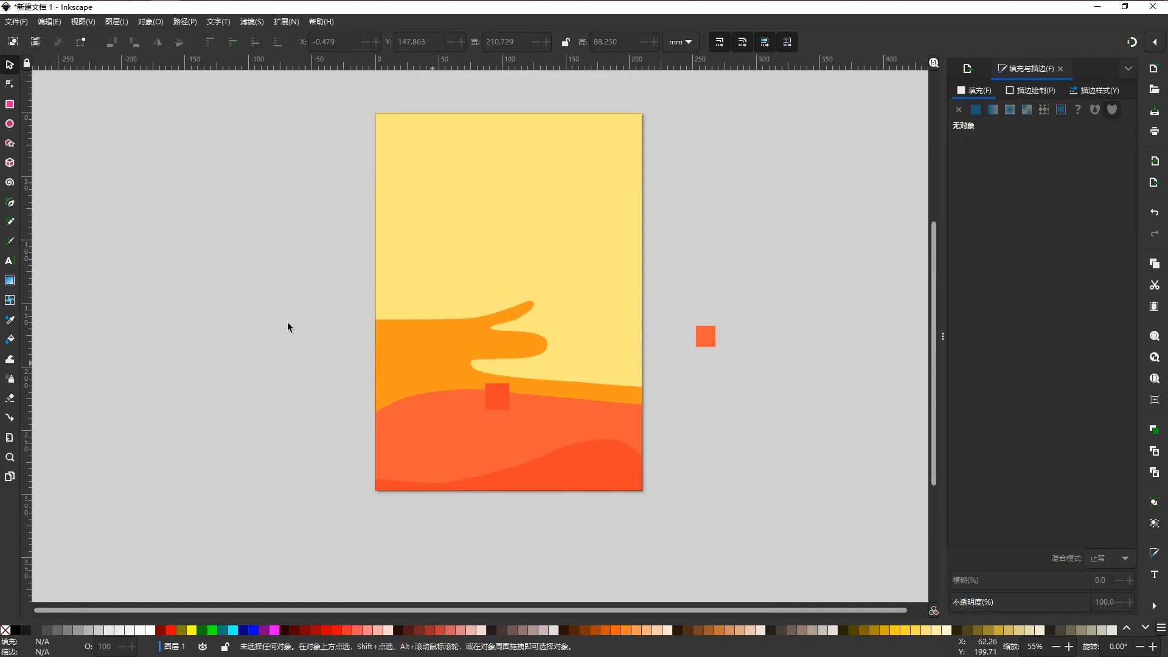
{"action": "left_click", "coordinate": [10, 203]}
{"action": "scroll", "coordinate": [548, 392], "scroll_direction": "up", "scroll_amount": 1, "text": "ctrl"}
{"action": "scroll", "coordinate": [479, 379], "scroll_direction": "down", "scroll_amount": 1, "text": "ctrl"}
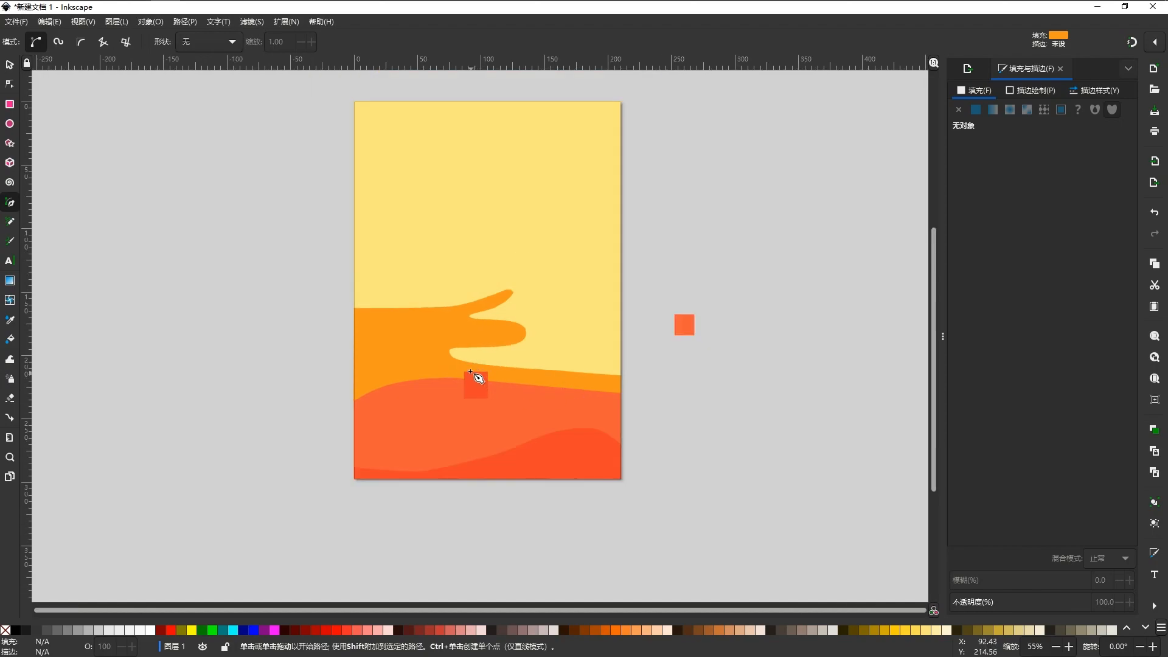
{"action": "scroll", "coordinate": [636, 392], "scroll_direction": "up", "scroll_amount": 1, "text": "ctrl"}
{"action": "left_click", "coordinate": [619, 379]}
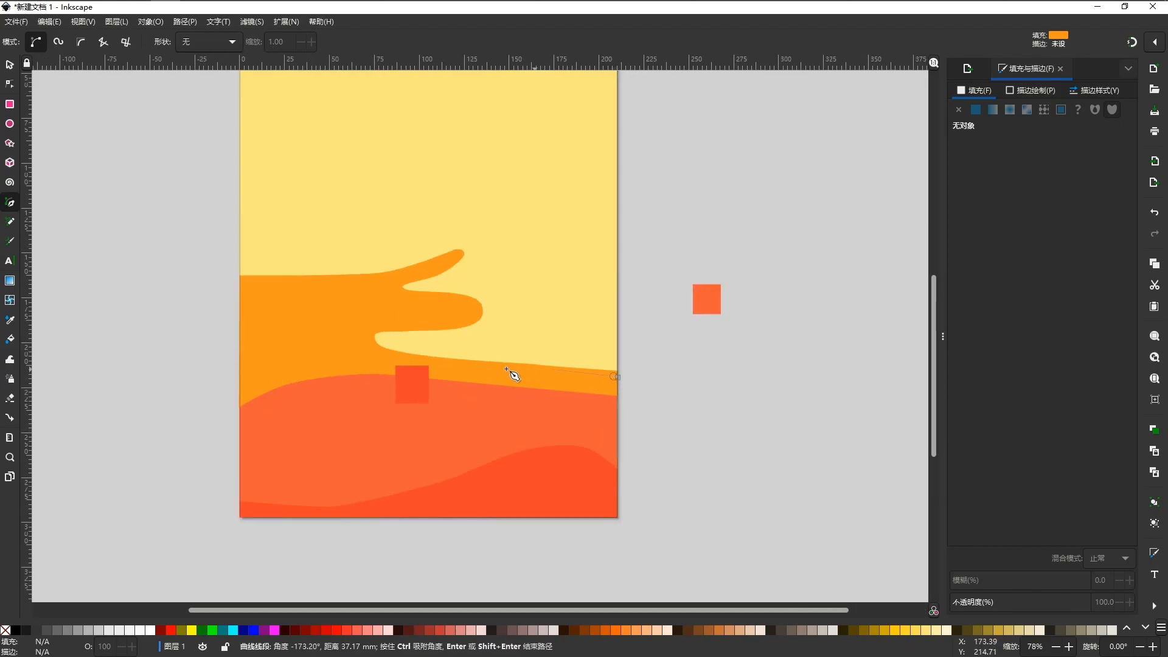
{"action": "left_click_drag", "start_coordinate": [383, 347], "coordinate": [396, 344]}
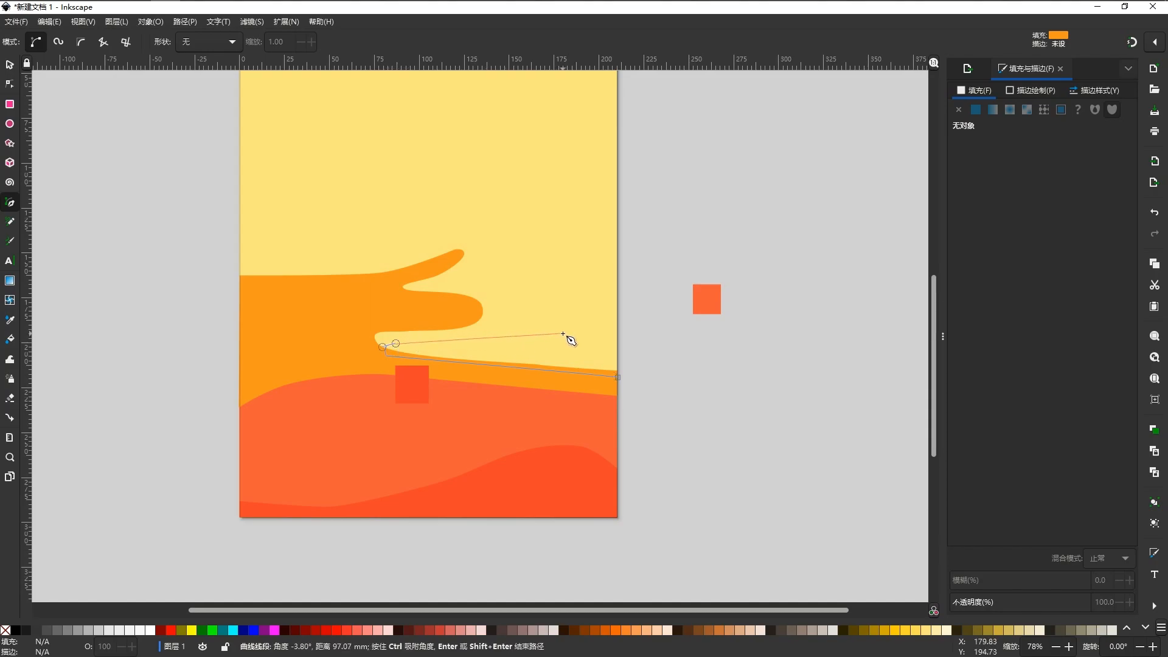
{"action": "scroll", "coordinate": [619, 378], "scroll_direction": "up", "scroll_amount": 4, "text": "ctrl"}
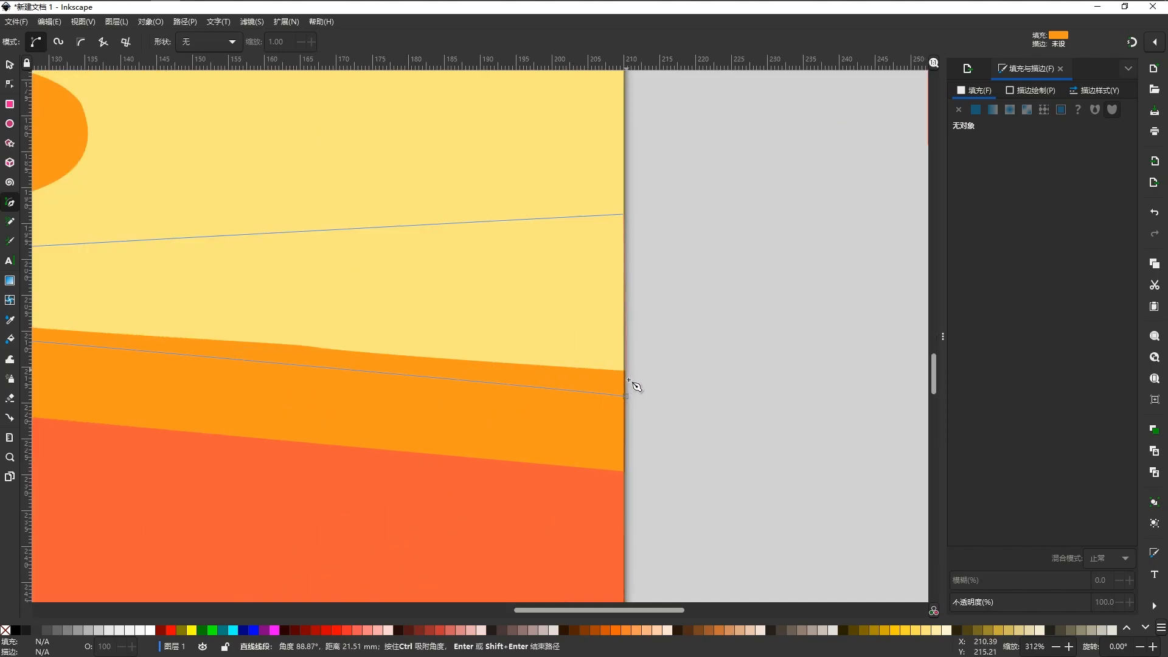
{"action": "left_click", "coordinate": [618, 377]}
{"action": "scroll", "coordinate": [635, 383], "scroll_direction": "down", "scroll_amount": 4, "text": "ctrl"}
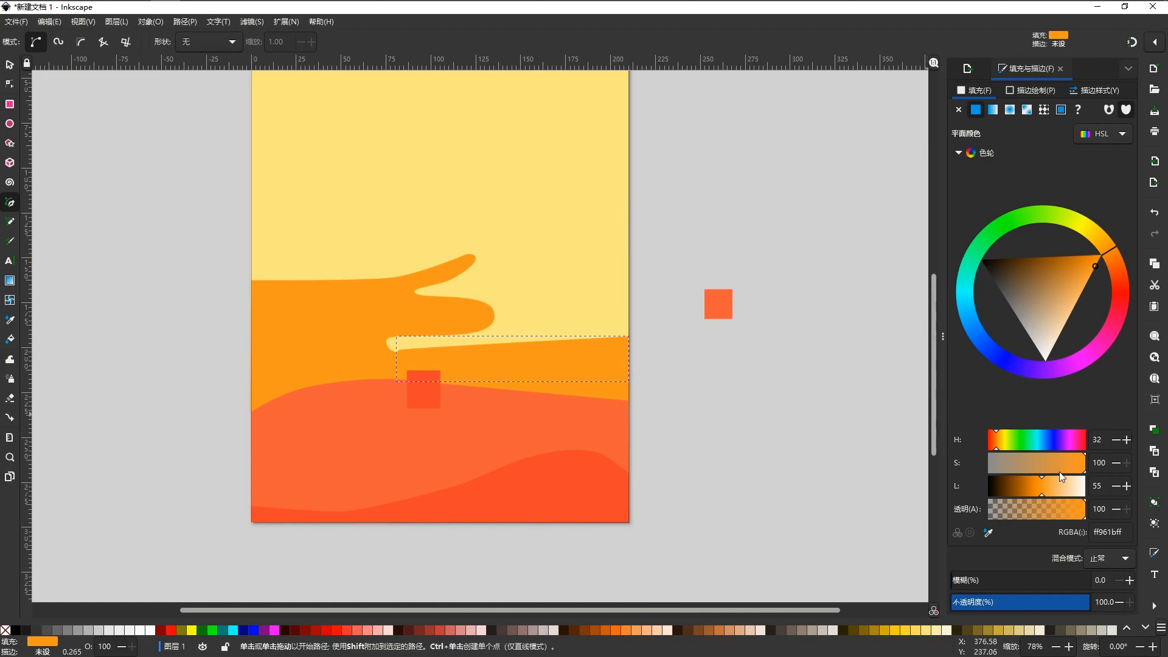
Step: Recolour the new wedge a deeper orange with hue 24 and lightness 53, and deselect it
{"action": "left_click_drag", "start_coordinate": [1101, 260], "coordinate": [1112, 264]}
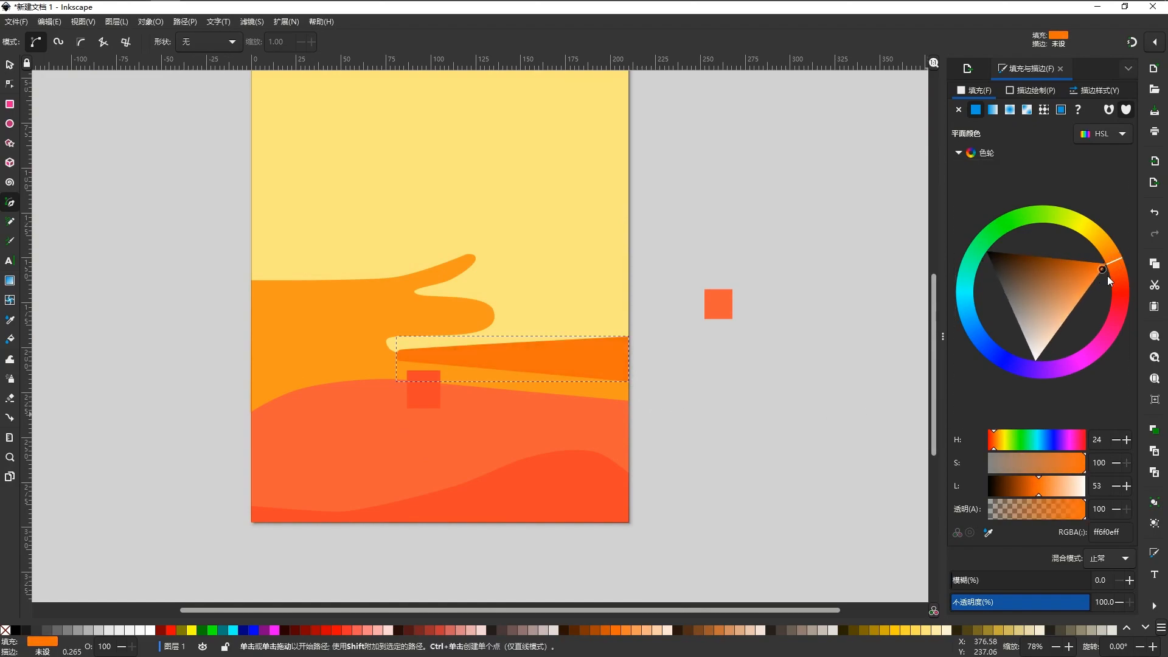
{"action": "left_click", "coordinate": [712, 419]}
{"action": "key", "text": "Escape"}
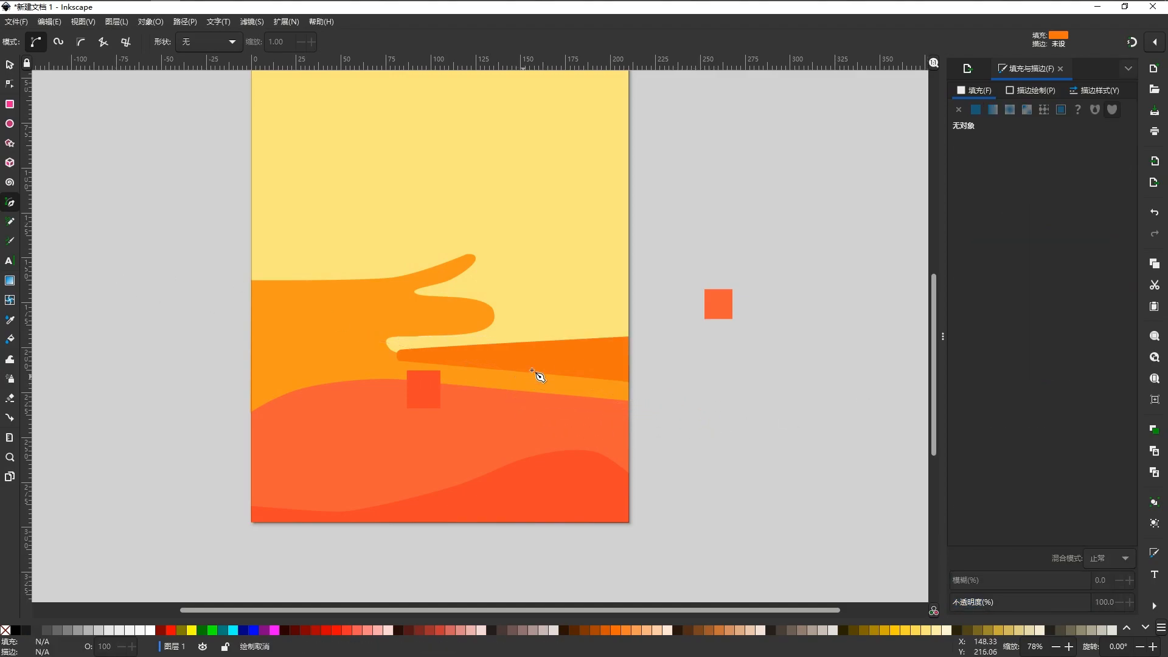
Step: Place the deep orange wedge behind the orange cloud and stretch its upper edge to a height of about 26.8 mm
{"action": "key", "text": "s"}
{"action": "left_click", "coordinate": [527, 364]}
{"action": "left_click", "coordinate": [272, 45]}
{"action": "left_click", "coordinate": [233, 45]}
{"action": "scroll", "coordinate": [614, 365], "scroll_direction": "down", "scroll_amount": 2}
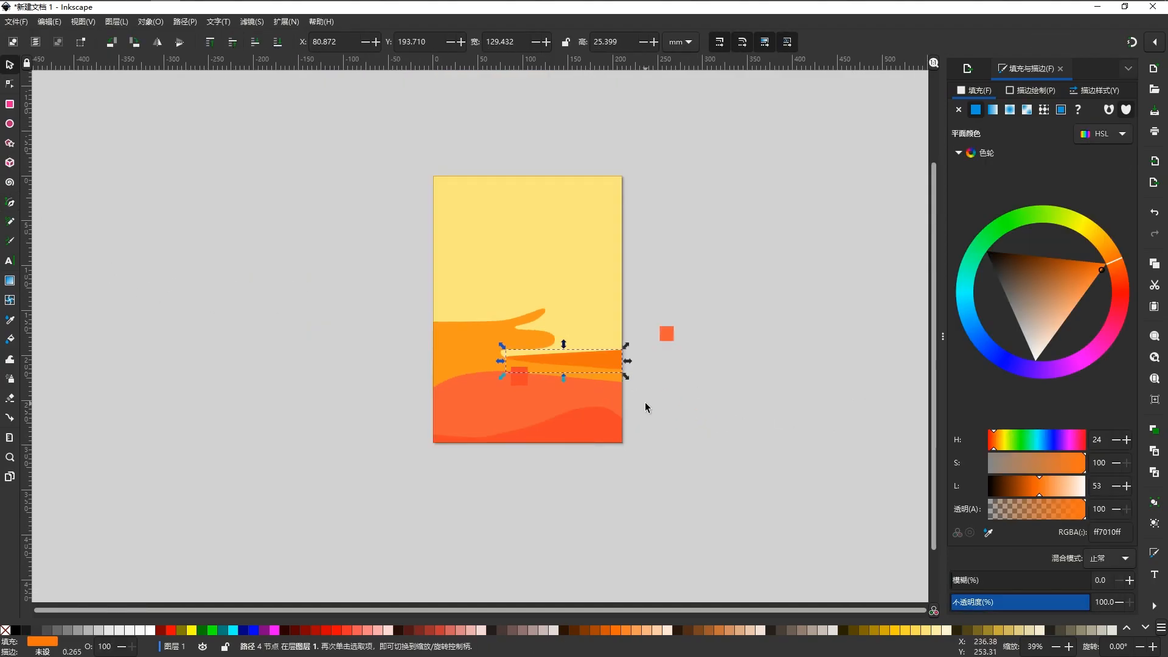
{"action": "scroll", "coordinate": [646, 407], "scroll_direction": "up", "scroll_amount": 2}
{"action": "left_click_drag", "start_coordinate": [608, 331], "coordinate": [608, 326]}
{"action": "left_click", "coordinate": [800, 379]}
{"action": "scroll", "coordinate": [758, 381], "scroll_direction": "down", "scroll_amount": 1}
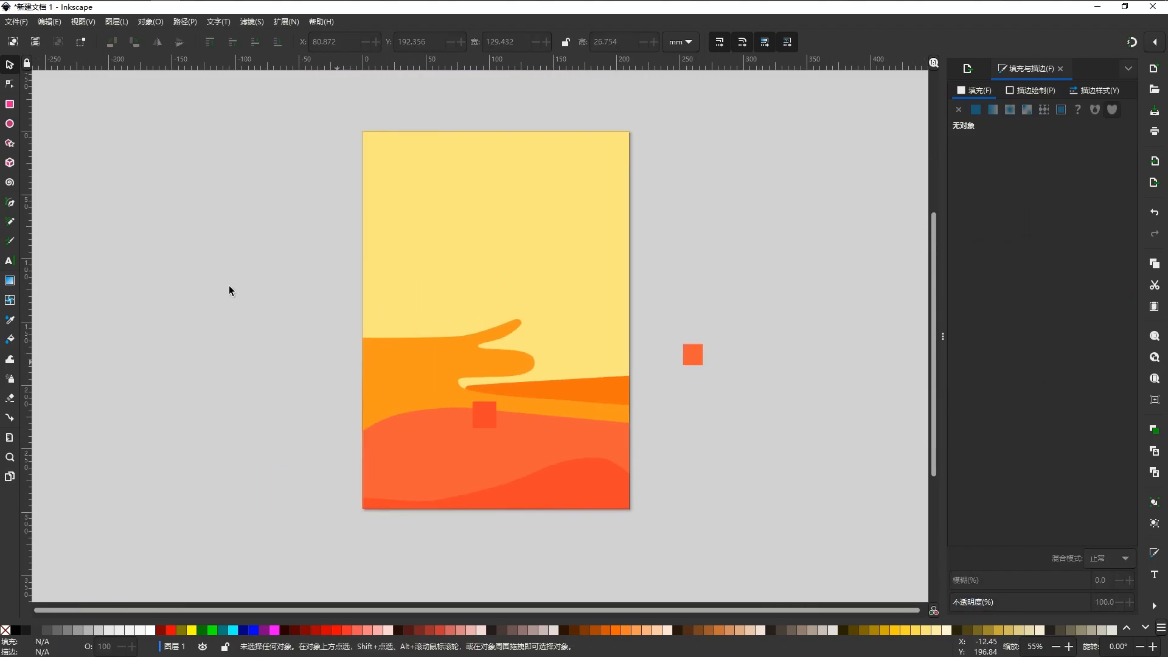
Step: Draw a closed straight-sided shape with the Pen tool, about 143 by 30 mm, from the cloud's middle finger to the page's right edge
{"action": "left_click", "coordinate": [11, 203]}
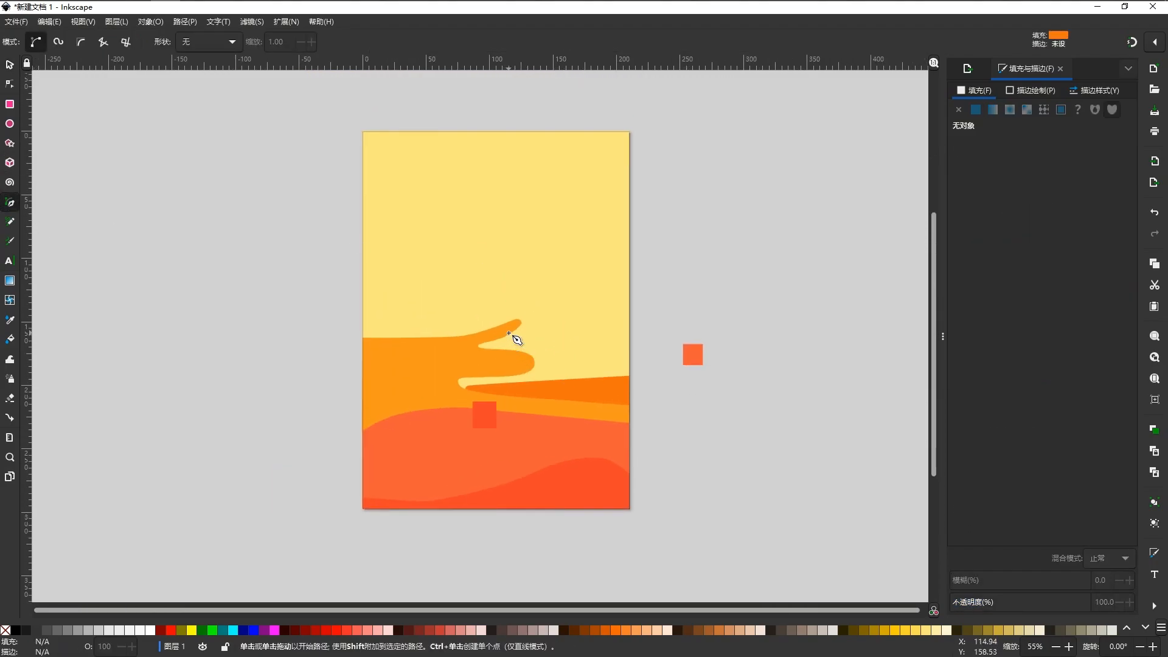
{"action": "left_click", "coordinate": [527, 357]}
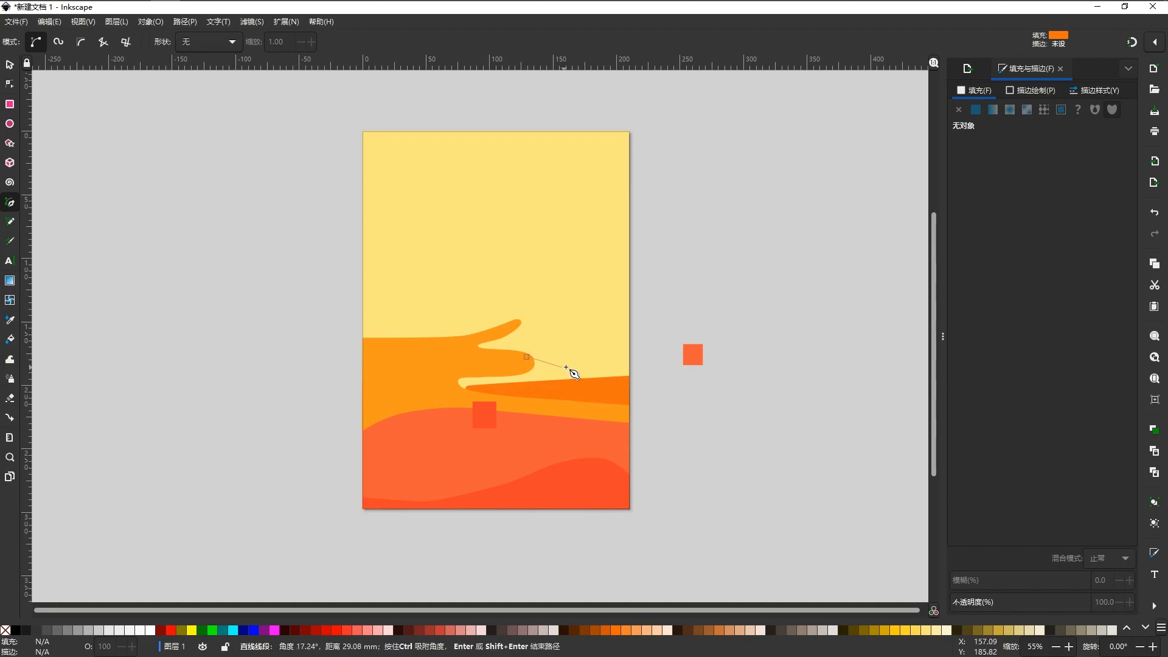
{"action": "scroll", "coordinate": [630, 365], "scroll_direction": "up", "scroll_amount": 2}
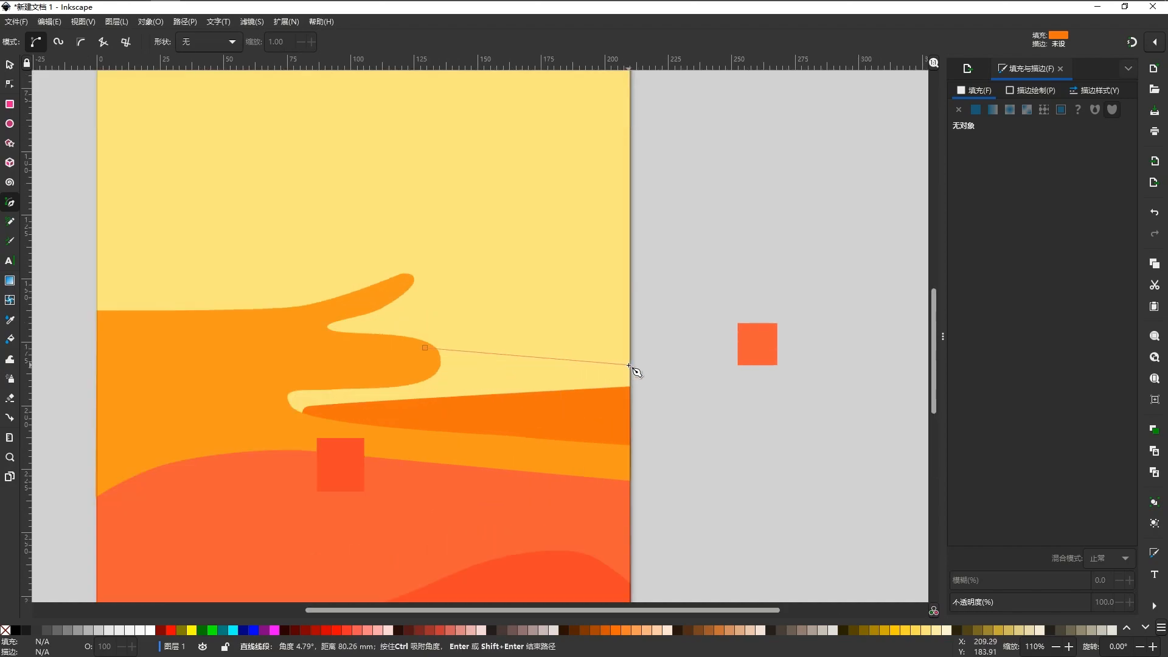
{"action": "scroll", "coordinate": [633, 407], "scroll_direction": "up", "scroll_amount": 2}
{"action": "scroll", "coordinate": [636, 434], "scroll_direction": "up", "scroll_amount": 4}
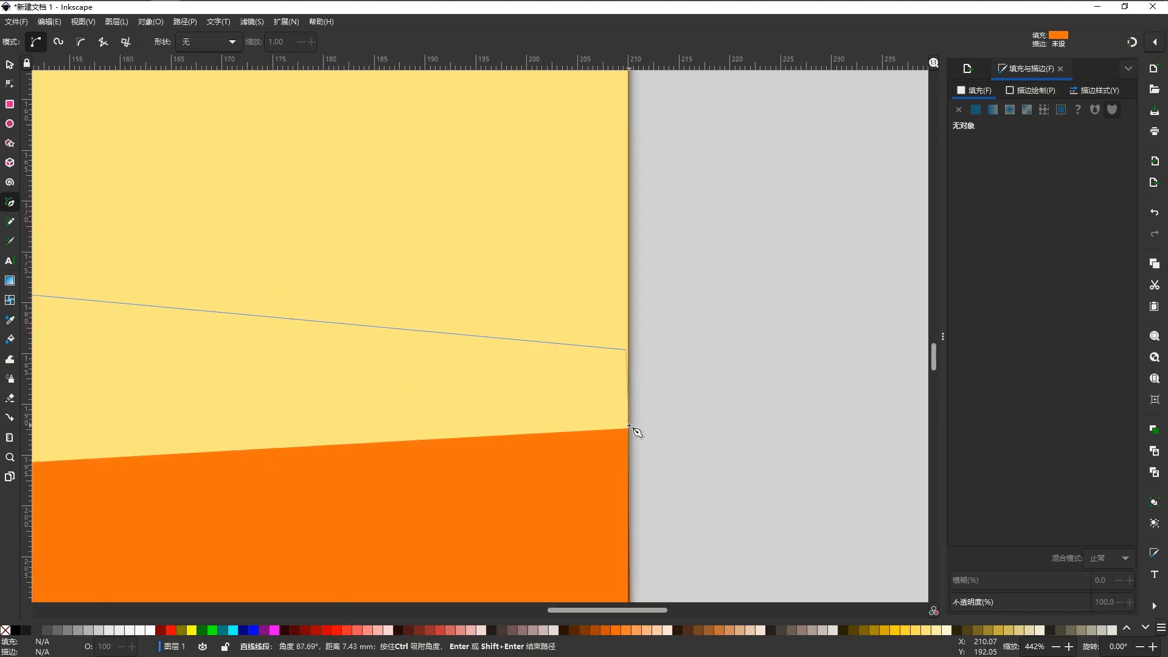
{"action": "scroll", "coordinate": [639, 435], "scroll_direction": "down", "scroll_amount": 4}
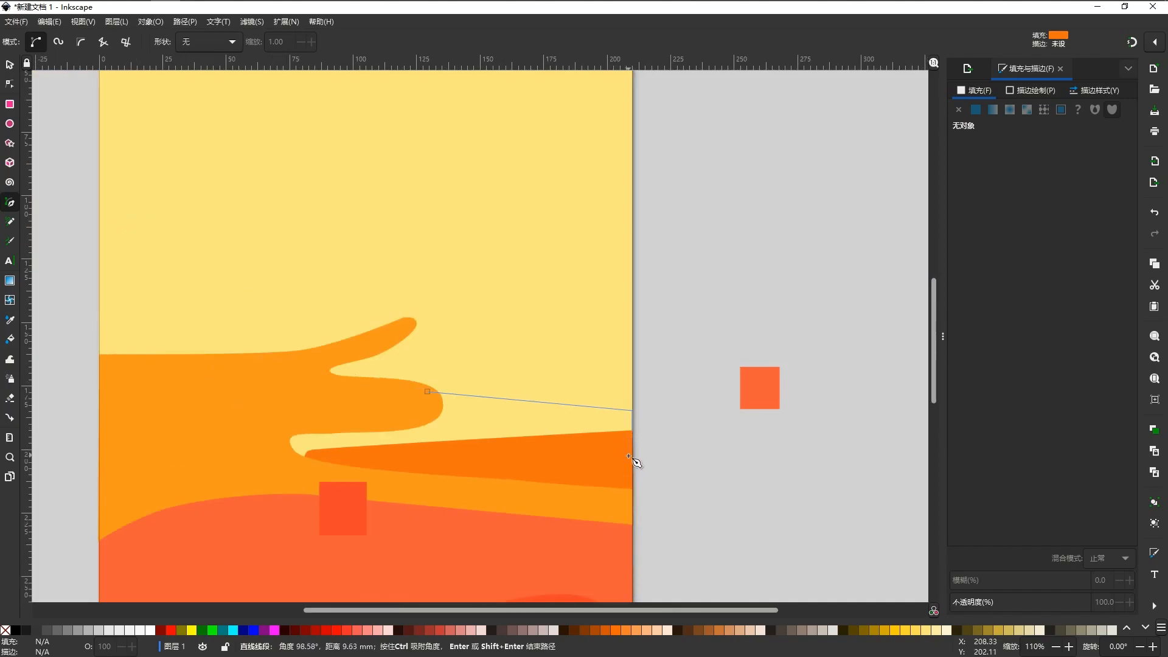
{"action": "left_click", "coordinate": [634, 468]}
{"action": "left_click", "coordinate": [269, 469]}
{"action": "left_click", "coordinate": [295, 417]}
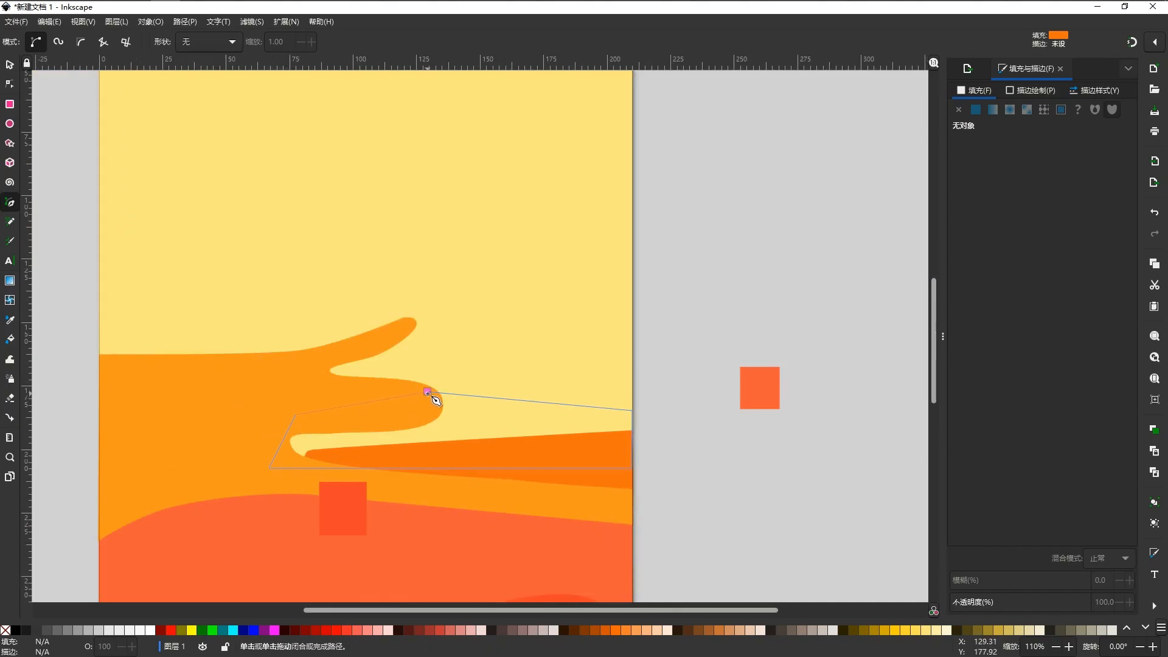
{"action": "left_click", "coordinate": [427, 391]}
{"action": "scroll", "coordinate": [486, 414], "scroll_direction": "down", "scroll_amount": 2}
{"action": "left_click_drag", "start_coordinate": [504, 472], "coordinate": [519, 391]}
Step: Fill the new shape with the lower wave's sampled red (ff422a) and lower it behind the orange cloud and wedge
{"action": "key", "text": "d"}
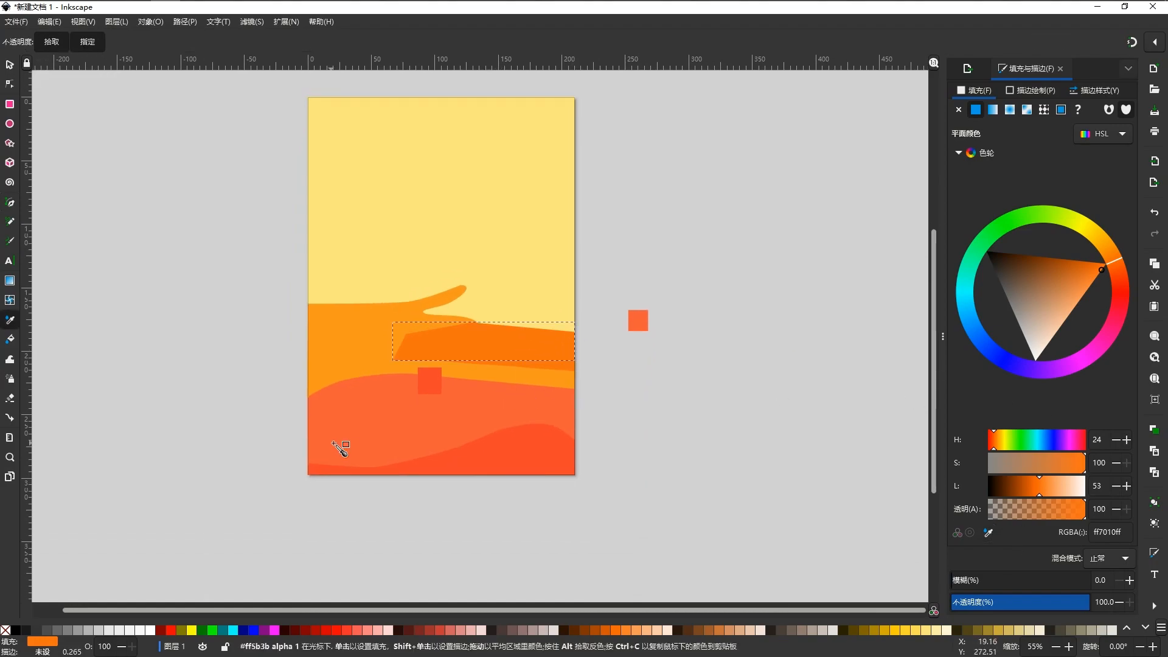
{"action": "left_click", "coordinate": [546, 449]}
{"action": "key", "text": "s"}
{"action": "key", "text": "Page_Down"}
{"action": "key", "text": "Page_Down"}
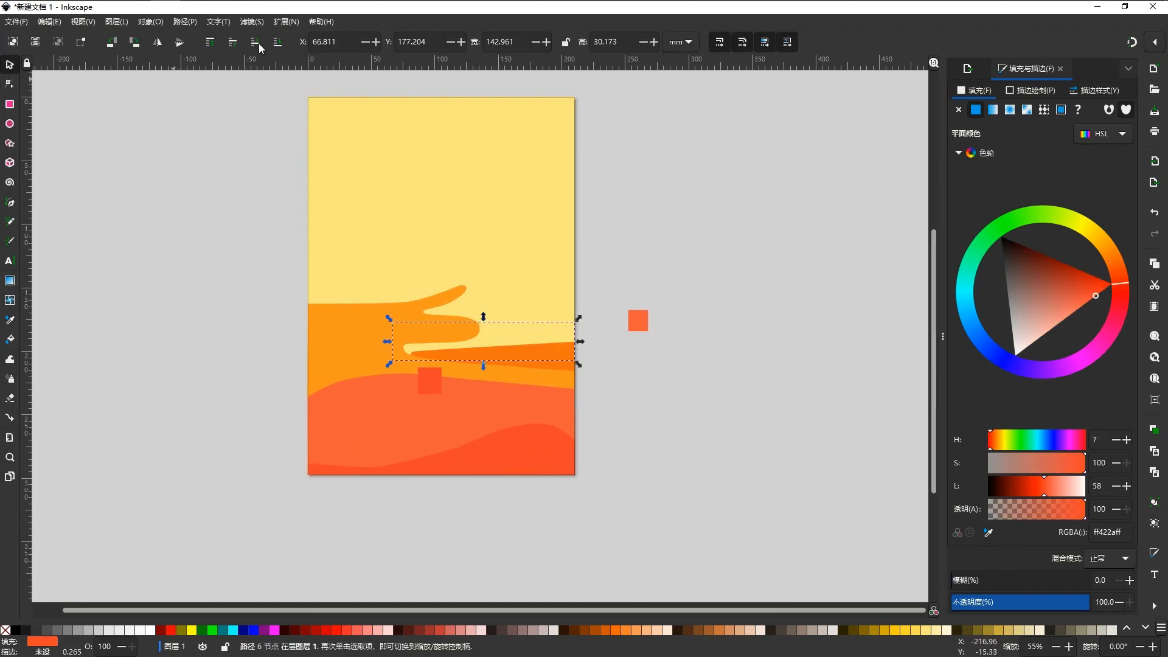
Step: Draw a closed shape with the Pen tool, about 139 by 37 mm, from the cloud's uppermost finger tip to the page's right edge
{"action": "scroll", "coordinate": [540, 368], "scroll_direction": "up", "scroll_amount": 1}
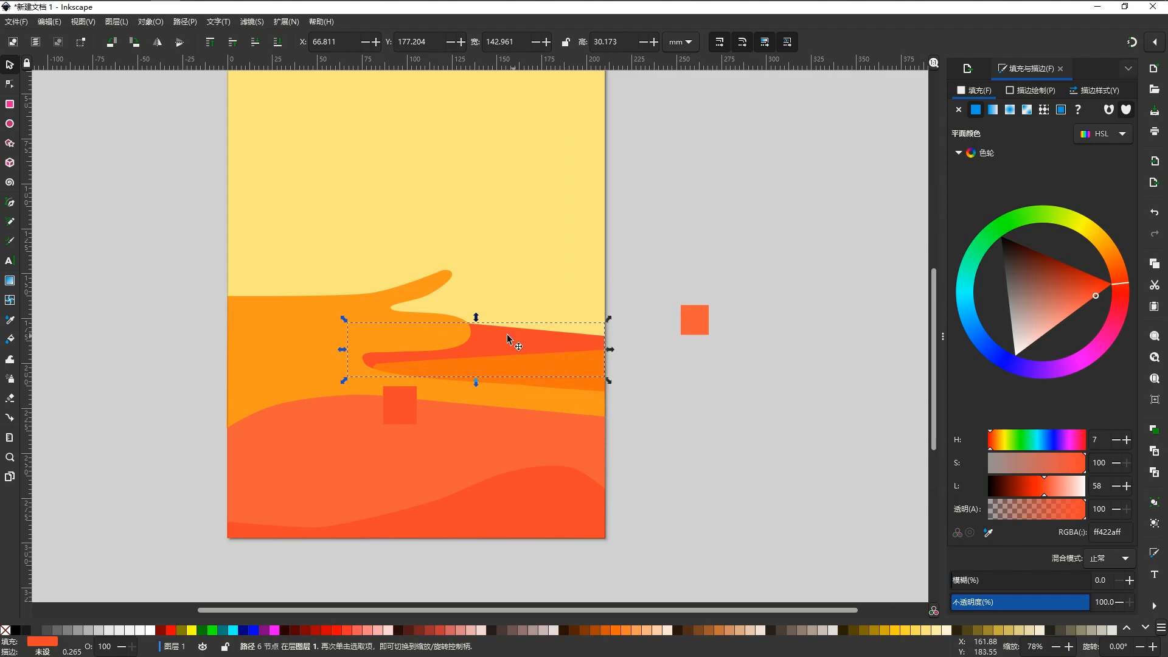
{"action": "left_click_drag", "start_coordinate": [515, 296], "coordinate": [530, 326]}
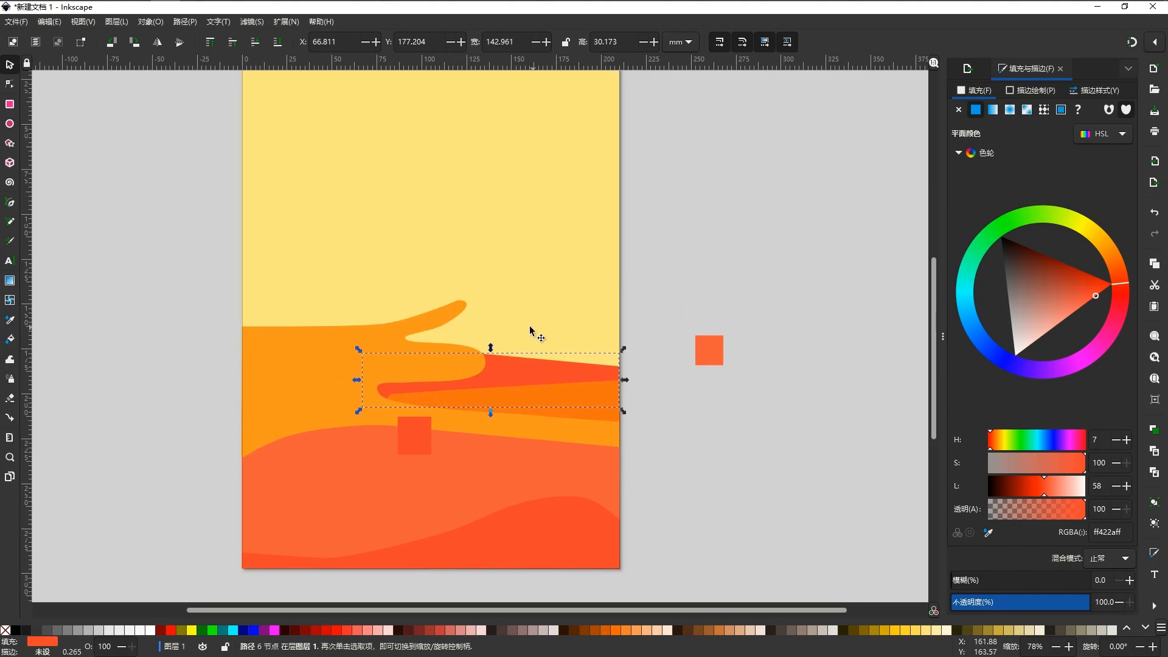
{"action": "left_click", "coordinate": [10, 207]}
{"action": "key", "text": "plus"}
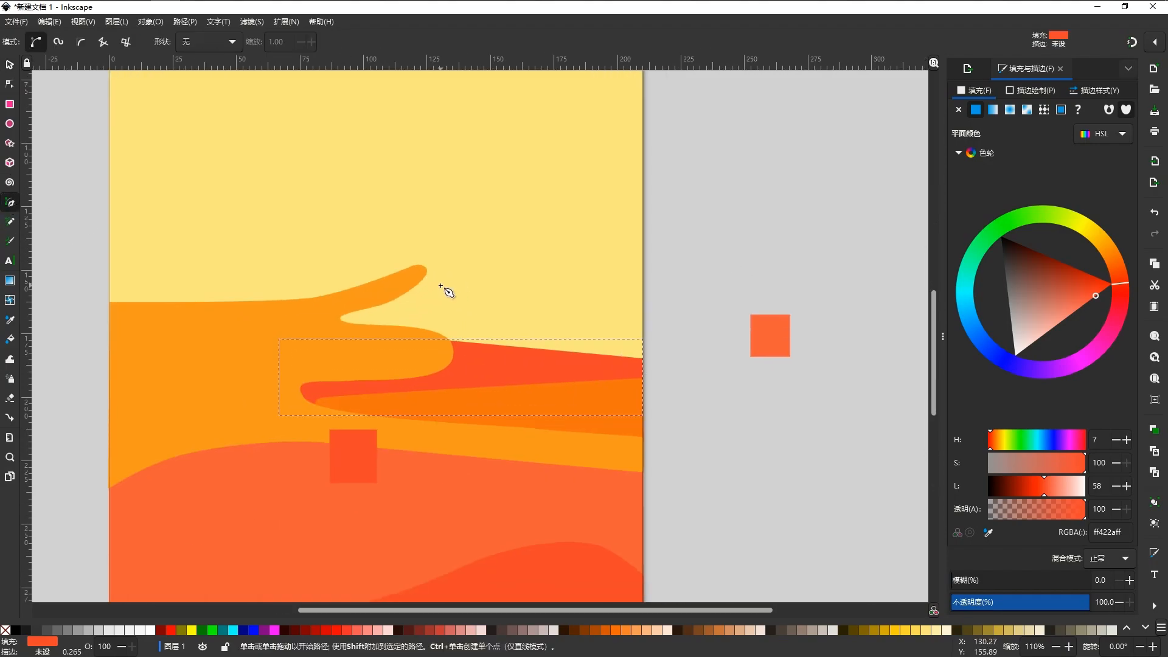
{"action": "scroll", "coordinate": [444, 283], "scroll_direction": "up", "scroll_amount": 1}
{"action": "left_click", "coordinate": [418, 262]}
{"action": "left_click", "coordinate": [458, 285]}
{"action": "left_click", "coordinate": [729, 294]}
{"action": "left_click", "coordinate": [728, 395]}
{"action": "left_click", "coordinate": [229, 364]}
{"action": "left_click", "coordinate": [418, 263]}
Step: Fill the newest shape with the large hill's sampled ff5b3b and send it behind the cloud and the red shape
{"action": "scroll", "coordinate": [539, 270], "scroll_direction": "down", "scroll_amount": 3}
{"action": "left_click", "coordinate": [990, 533]}
{"action": "left_click", "coordinate": [477, 394]}
{"action": "left_click", "coordinate": [10, 65]}
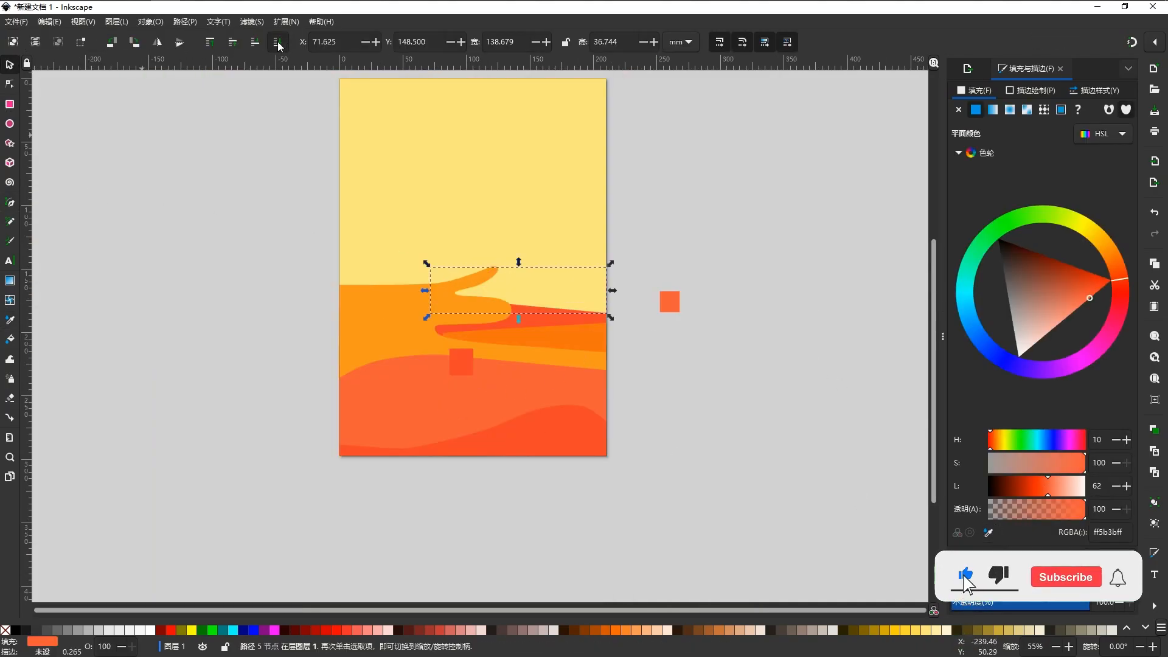
{"action": "scroll", "coordinate": [633, 350], "scroll_direction": "up", "scroll_amount": 2}
{"action": "scroll", "coordinate": [639, 353], "scroll_direction": "down", "scroll_amount": 1}
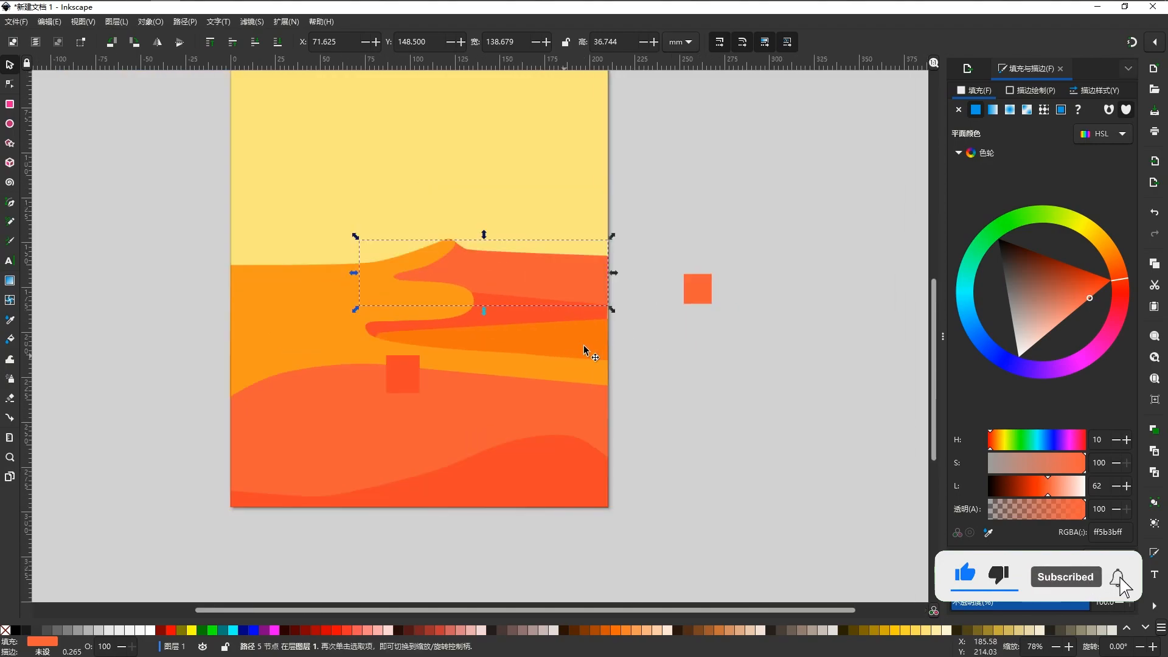
Step: Stretch the ff422a shape's right side to the page edge, making it about 143.3 mm wide
{"action": "scroll", "coordinate": [583, 331], "scroll_direction": "up", "scroll_amount": 2}
{"action": "left_click", "coordinate": [613, 304]}
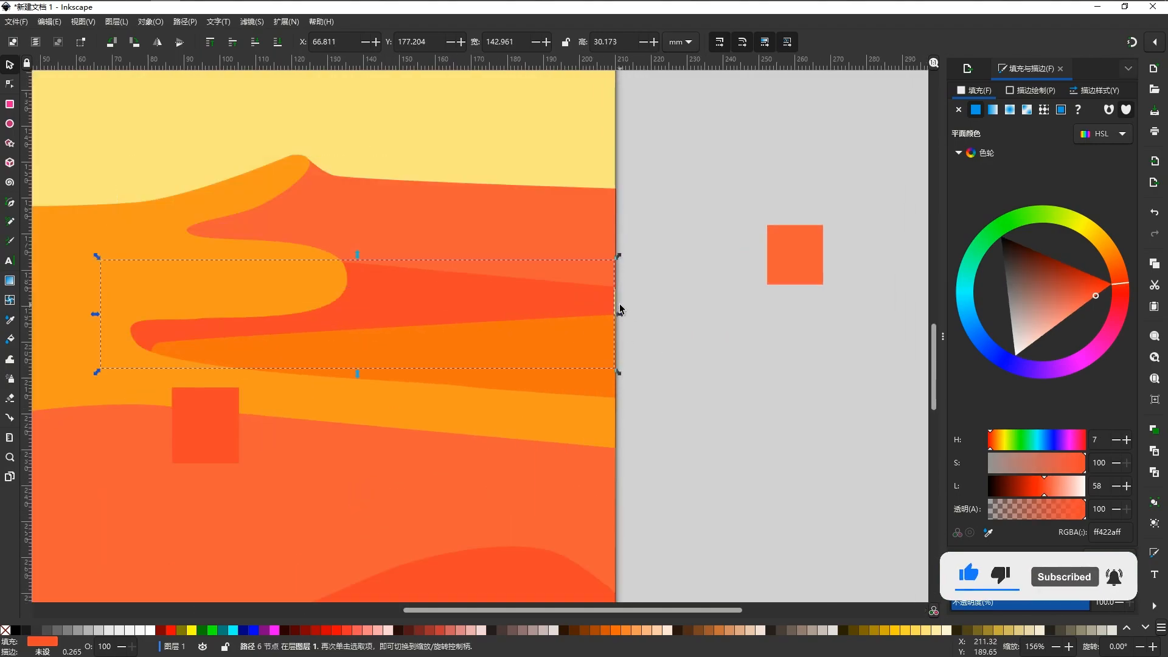
{"action": "scroll", "coordinate": [618, 324], "scroll_direction": "up", "scroll_amount": 4}
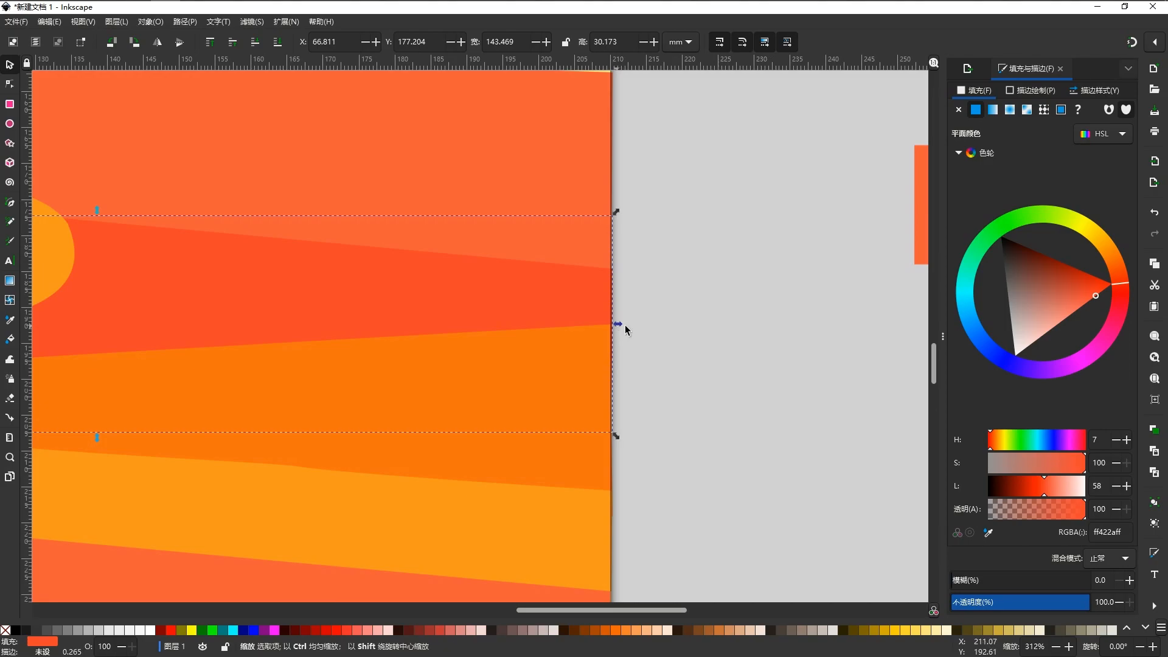
{"action": "left_click", "coordinate": [648, 338]}
{"action": "scroll", "coordinate": [606, 336], "scroll_direction": "up", "scroll_amount": 2}
{"action": "left_click", "coordinate": [618, 323]}
{"action": "left_click_drag", "start_coordinate": [627, 312], "coordinate": [623, 311]}
{"action": "left_click", "coordinate": [693, 349]}
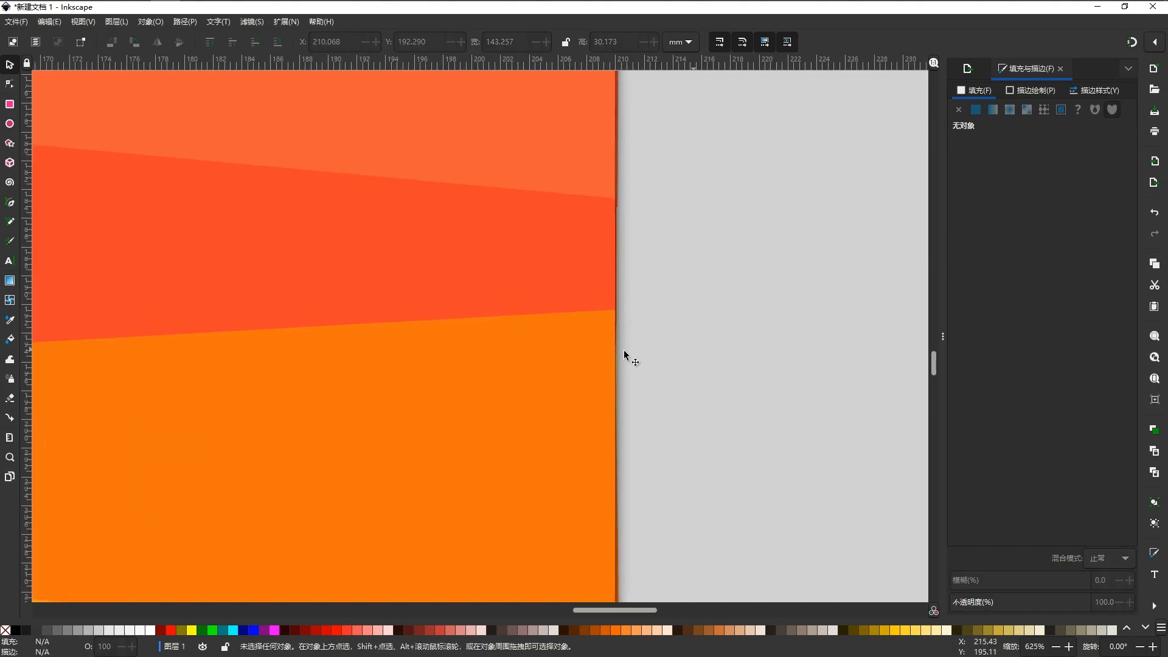
{"action": "scroll", "coordinate": [624, 353], "scroll_direction": "down", "scroll_amount": 7}
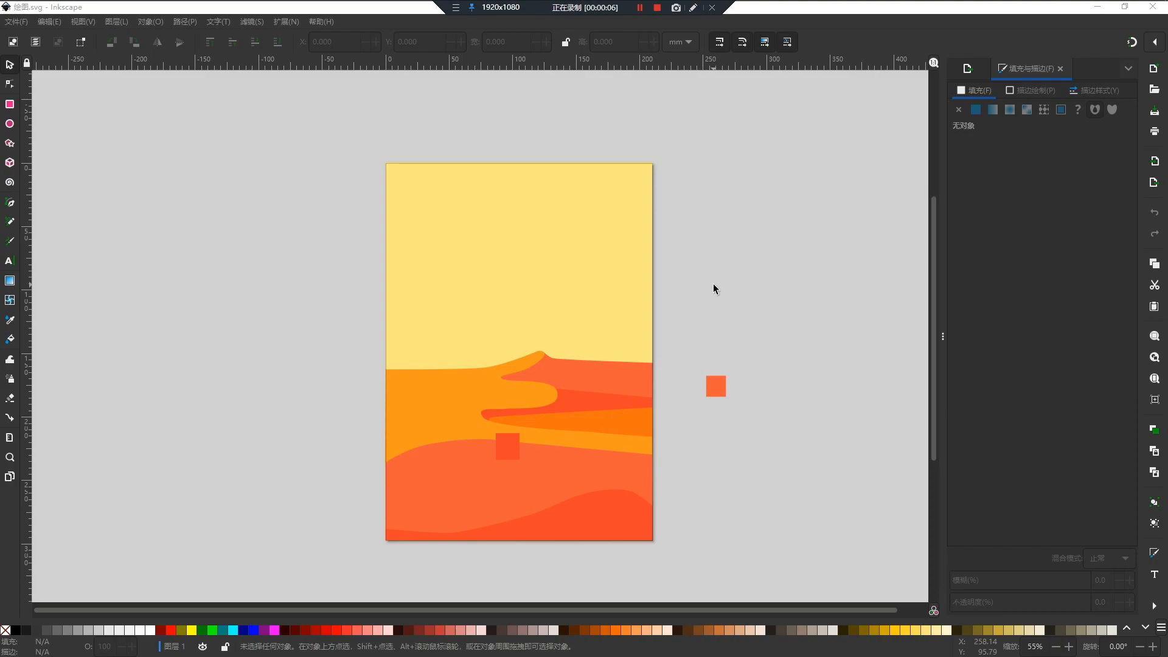
Step: Hide the Fill and Stroke dialog and draw a closed curved band with the Pen tool along the orange cloud's upper left edge, rising to a tip
{"action": "key", "text": "ctrl+shift+f"}
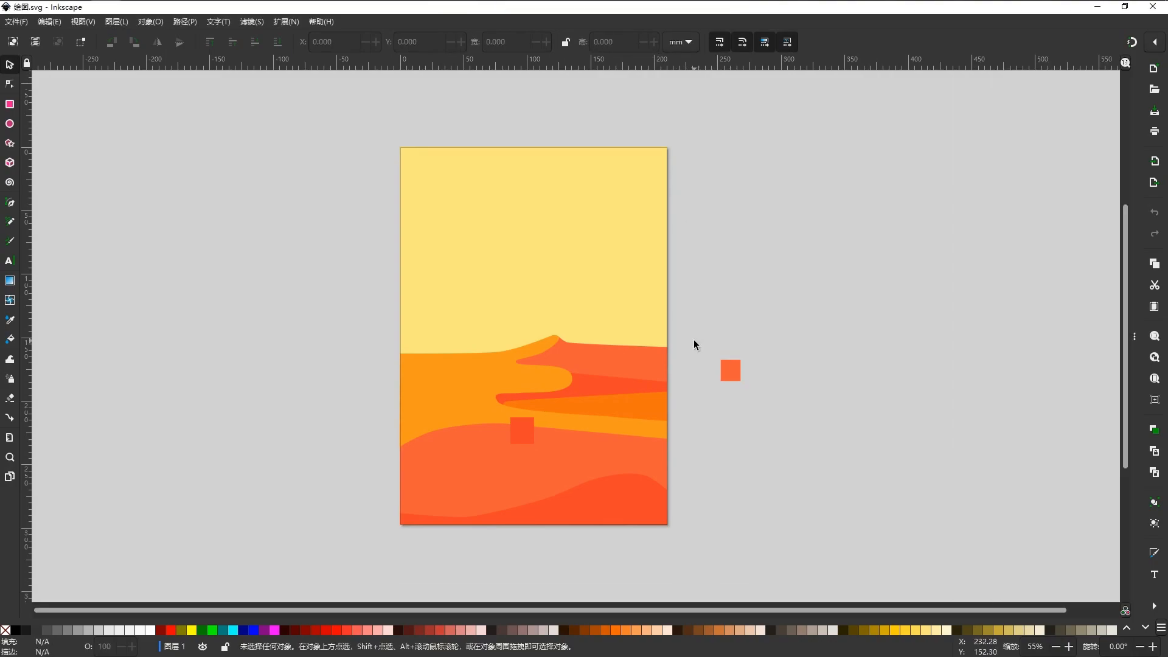
{"action": "left_click", "coordinate": [10, 202]}
{"action": "scroll", "coordinate": [504, 368], "scroll_direction": "up", "scroll_amount": 2}
{"action": "scroll", "coordinate": [412, 317], "scroll_direction": "down", "scroll_amount": 1}
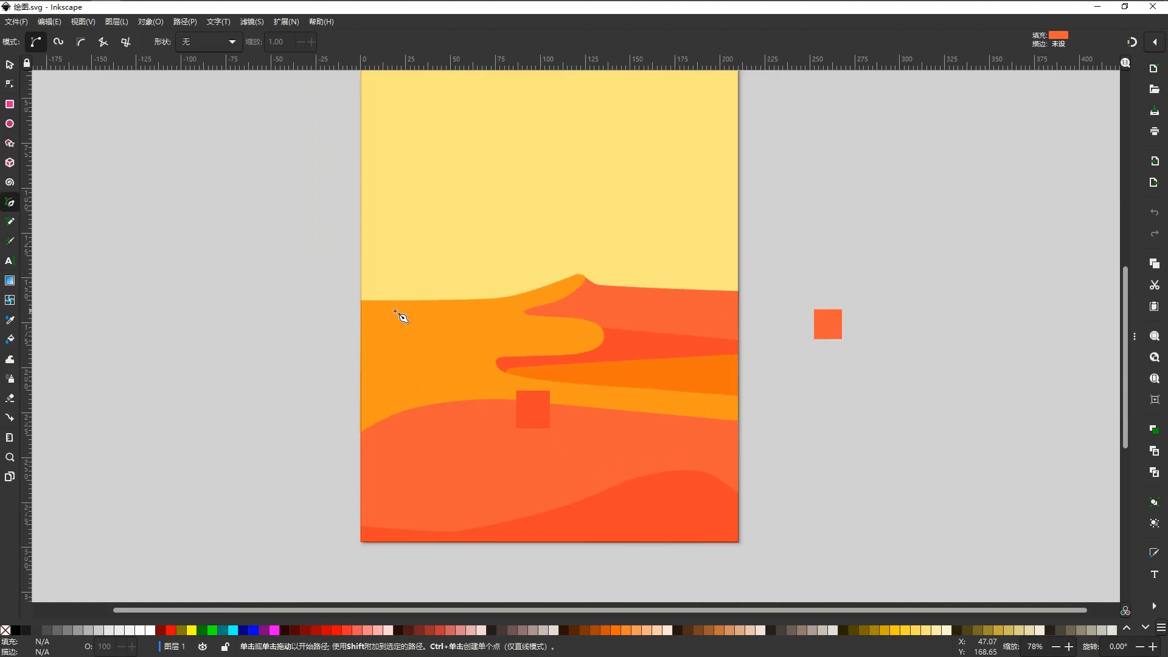
{"action": "left_click", "coordinate": [361, 293]}
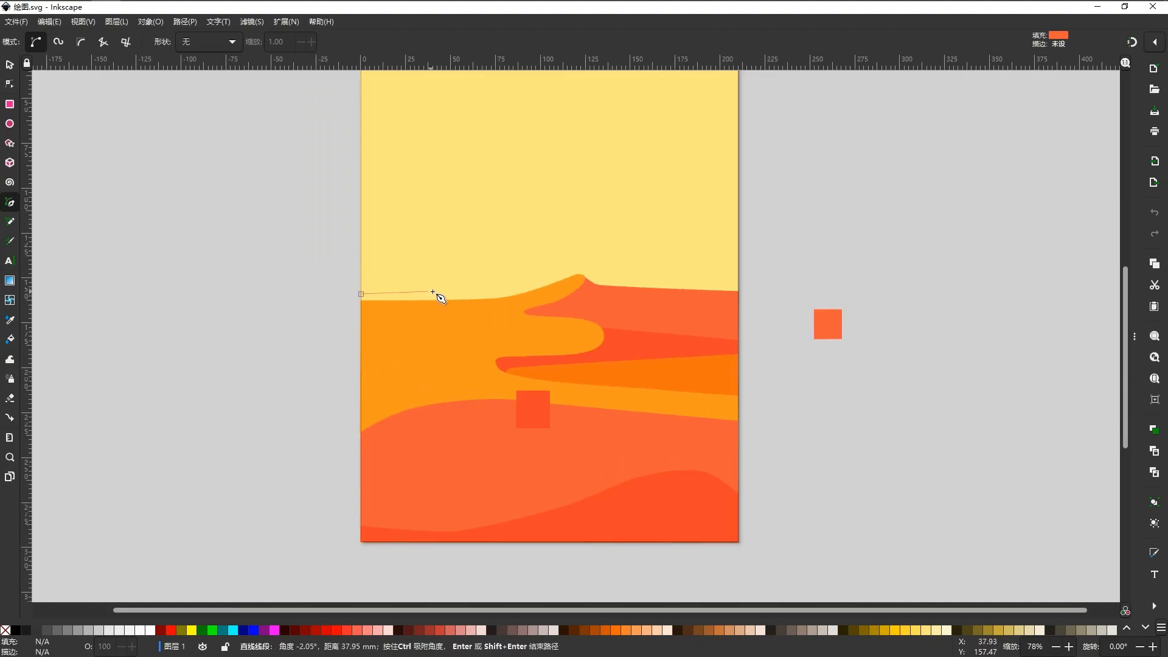
{"action": "left_click_drag", "start_coordinate": [500, 292], "coordinate": [512, 288]}
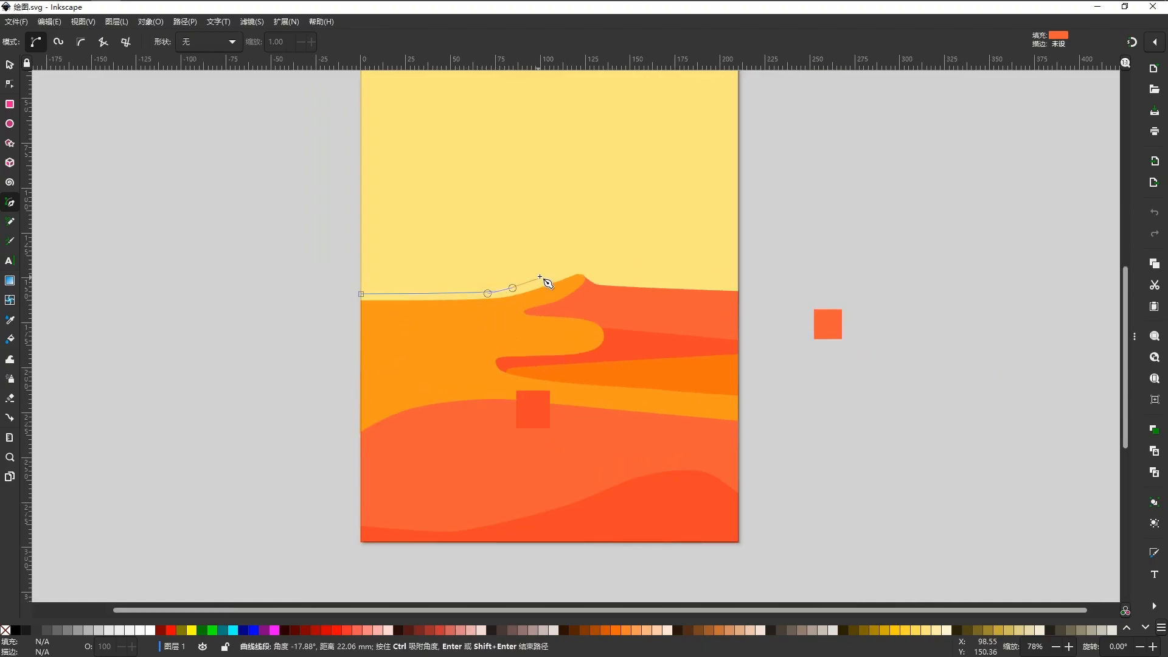
{"action": "left_click", "coordinate": [527, 277]}
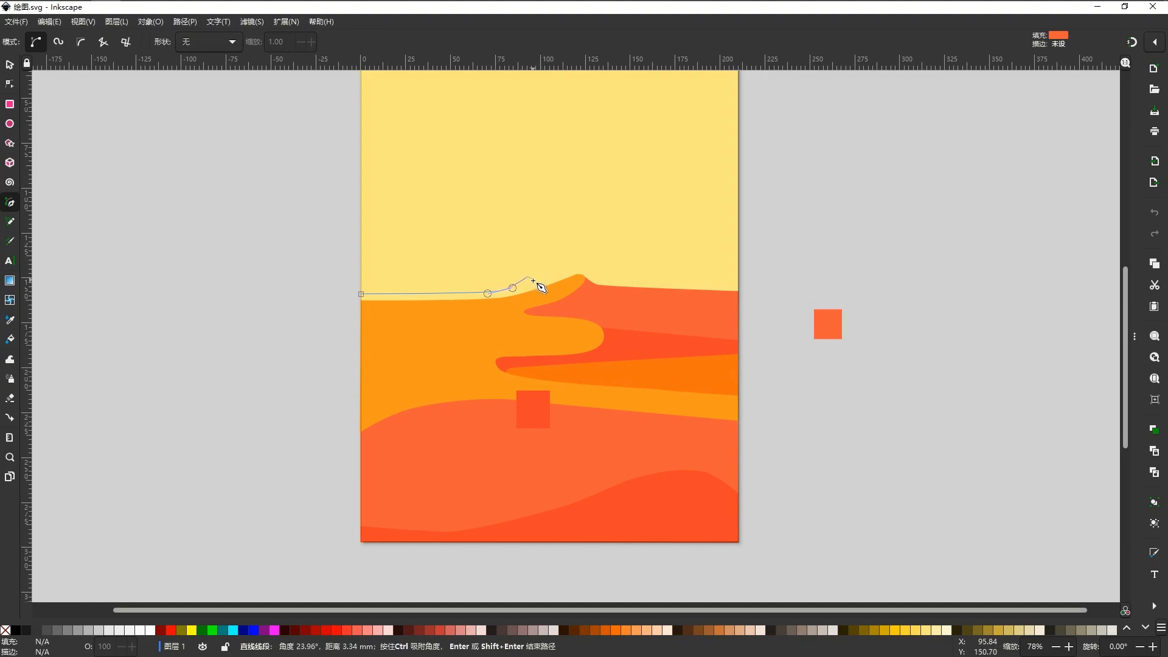
{"action": "left_click_drag", "start_coordinate": [534, 281], "coordinate": [533, 285]}
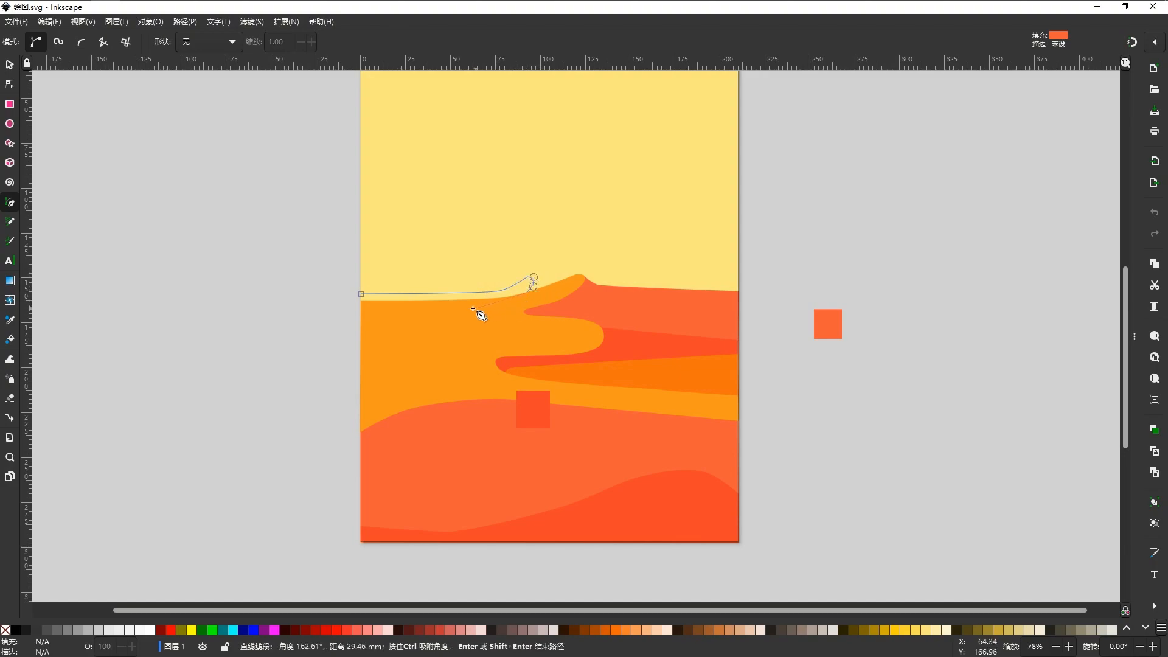
{"action": "left_click", "coordinate": [362, 294]}
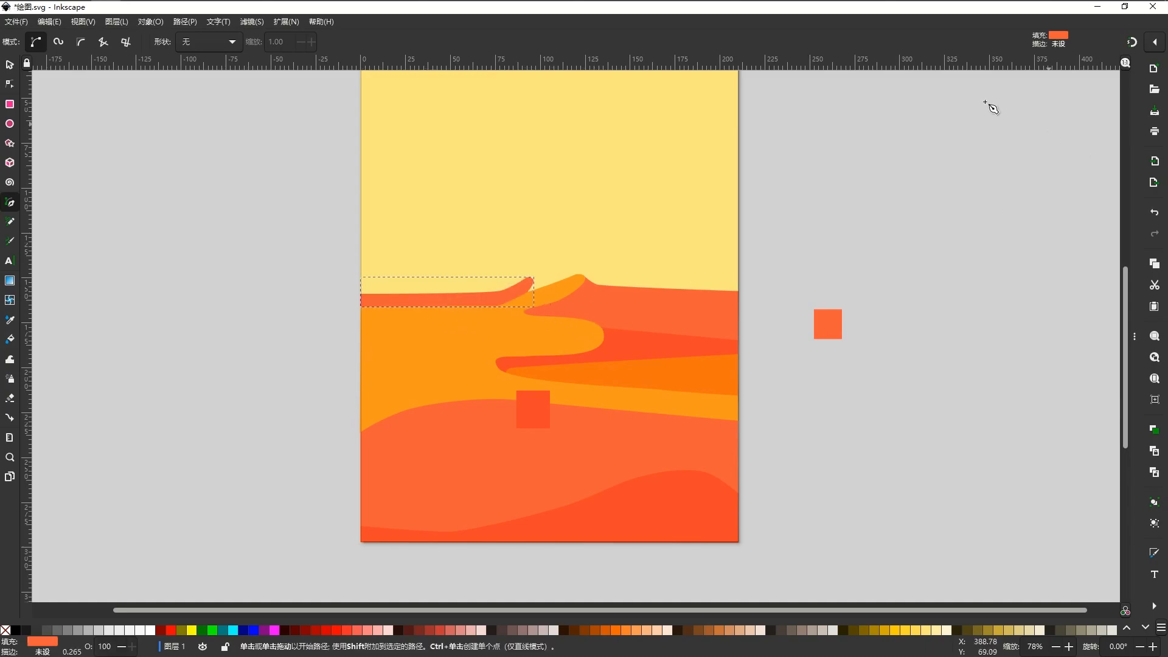
Step: Show the Fill and Stroke dialog again and send the new curved band behind the orange cloud shape
{"action": "left_click", "coordinate": [140, 25]}
{"action": "left_click", "coordinate": [192, 50]}
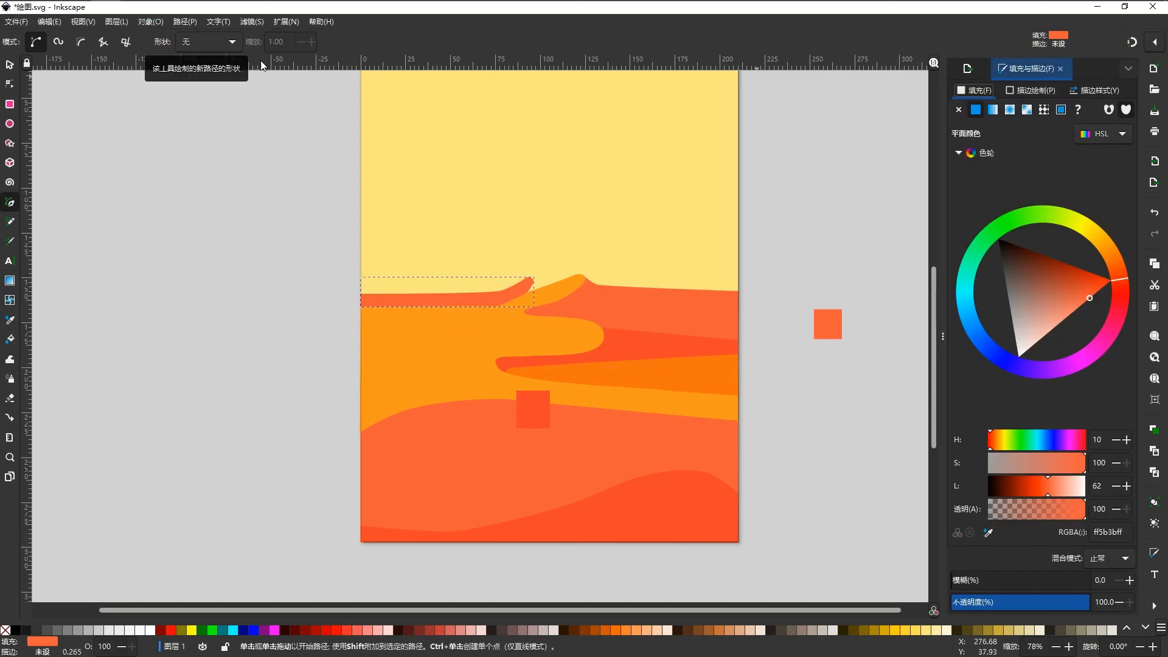
{"action": "left_click_drag", "start_coordinate": [528, 165], "coordinate": [517, 204]}
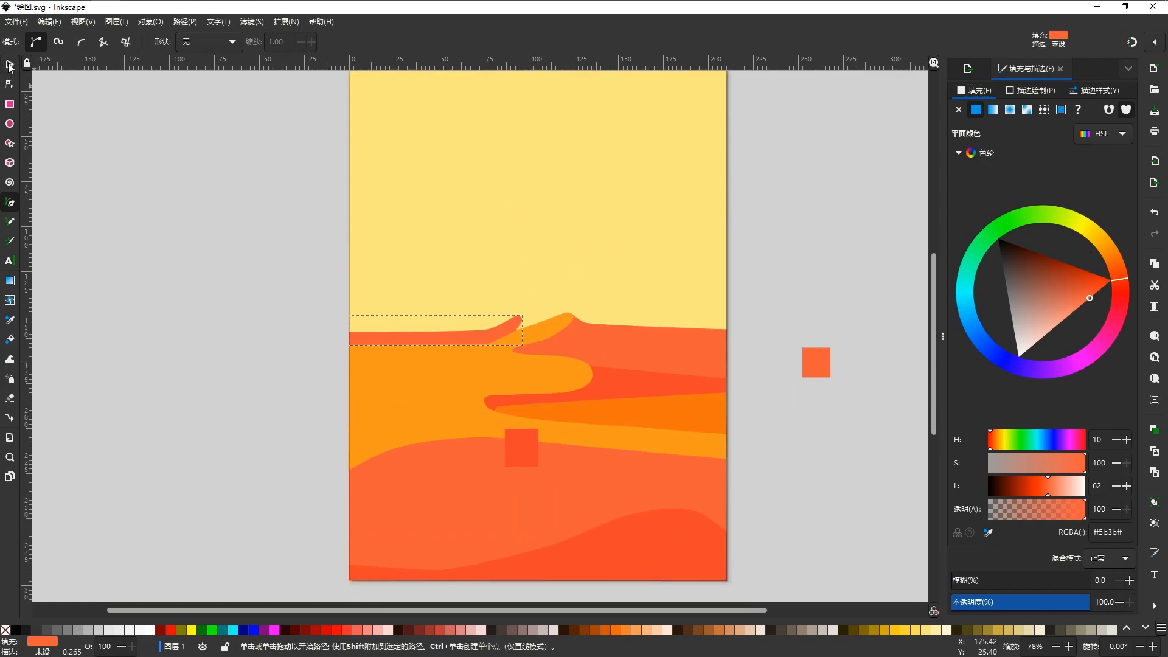
{"action": "left_click", "coordinate": [7, 64]}
{"action": "left_click", "coordinate": [275, 45]}
{"action": "left_click", "coordinate": [232, 42]}
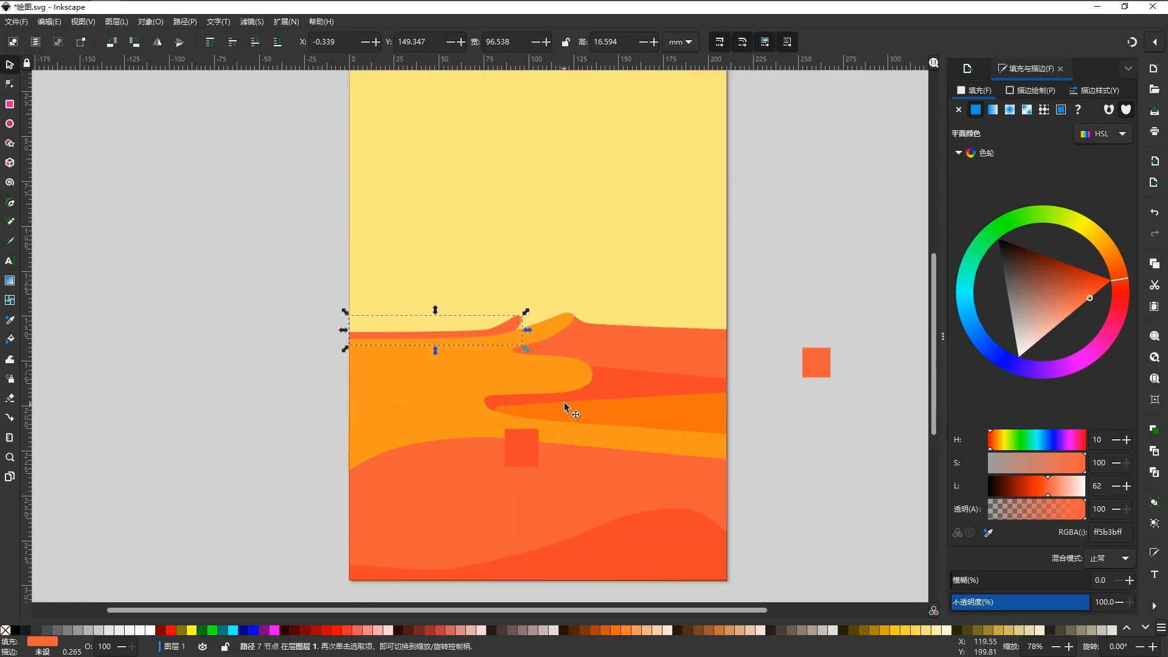
Step: Fill the curved band with the ff7010 orange sampled from the long wedge that reaches the page's right edge
{"action": "left_click", "coordinate": [670, 418]}
{"action": "left_click", "coordinate": [652, 412]}
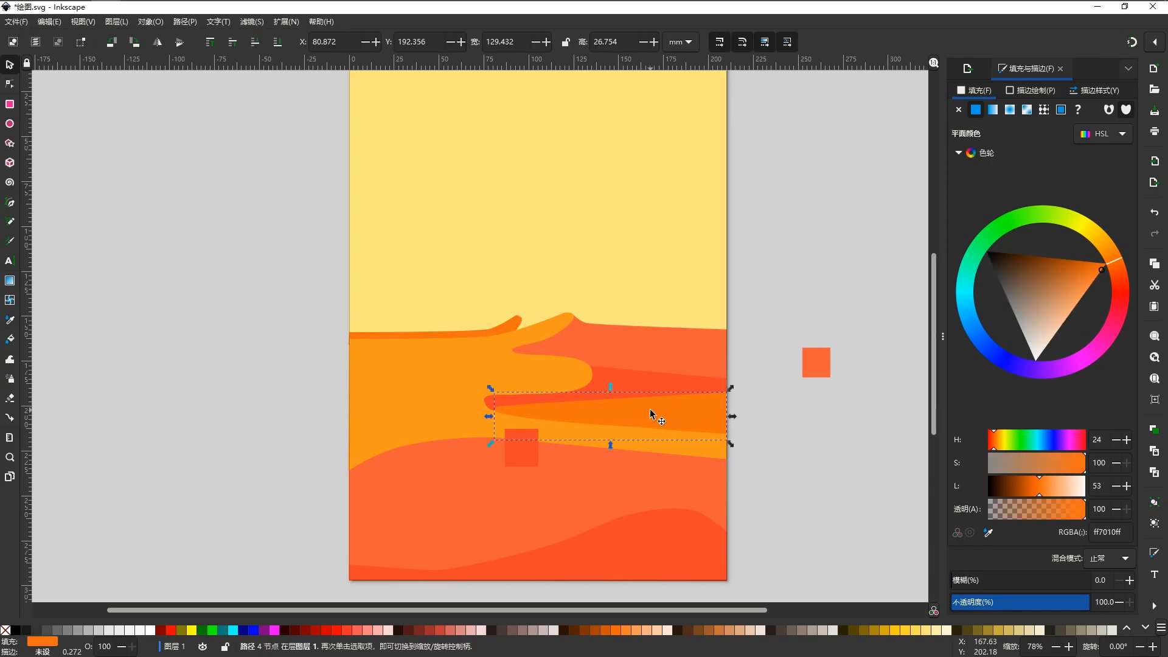
{"action": "key", "text": "Escape"}
Step: Draw a small closed shape with the Pen tool, about 15.2 by 8.6 mm, bridging the band's tip and the cloud's uppermost finger
{"action": "scroll", "coordinate": [535, 347], "scroll_direction": "up", "scroll_amount": 2}
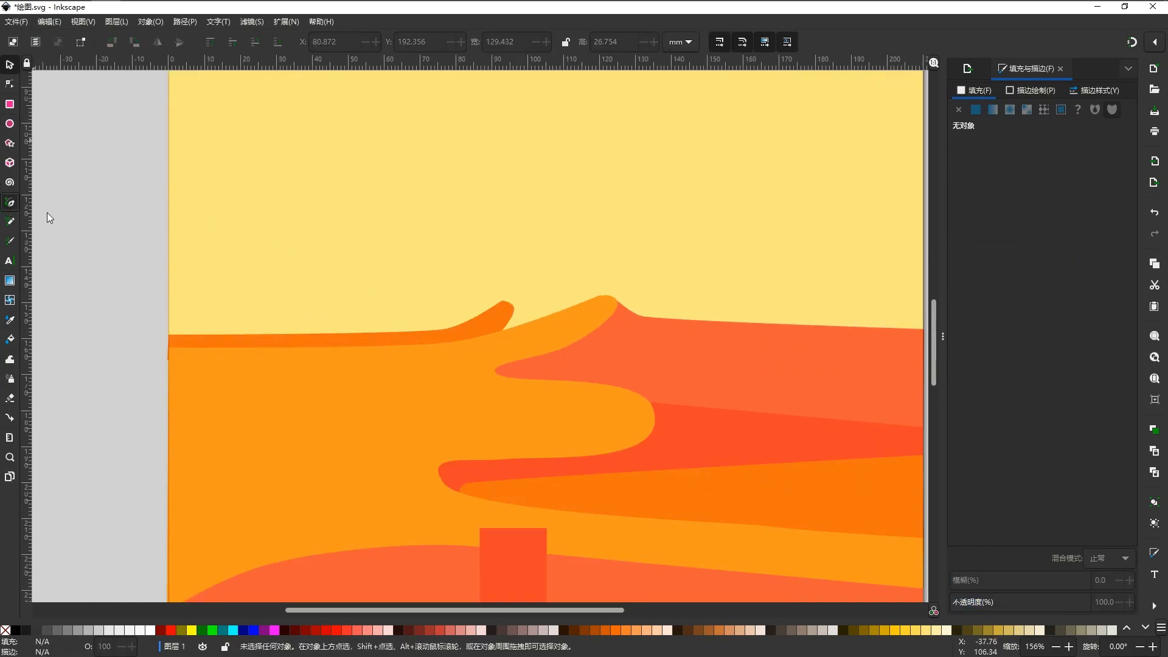
{"action": "left_click", "coordinate": [9, 206]}
{"action": "scroll", "coordinate": [561, 321], "scroll_direction": "up", "scroll_amount": 1}
{"action": "scroll", "coordinate": [486, 316], "scroll_direction": "right", "scroll_amount": 3}
{"action": "scroll", "coordinate": [438, 316], "scroll_direction": "up", "scroll_amount": 1}
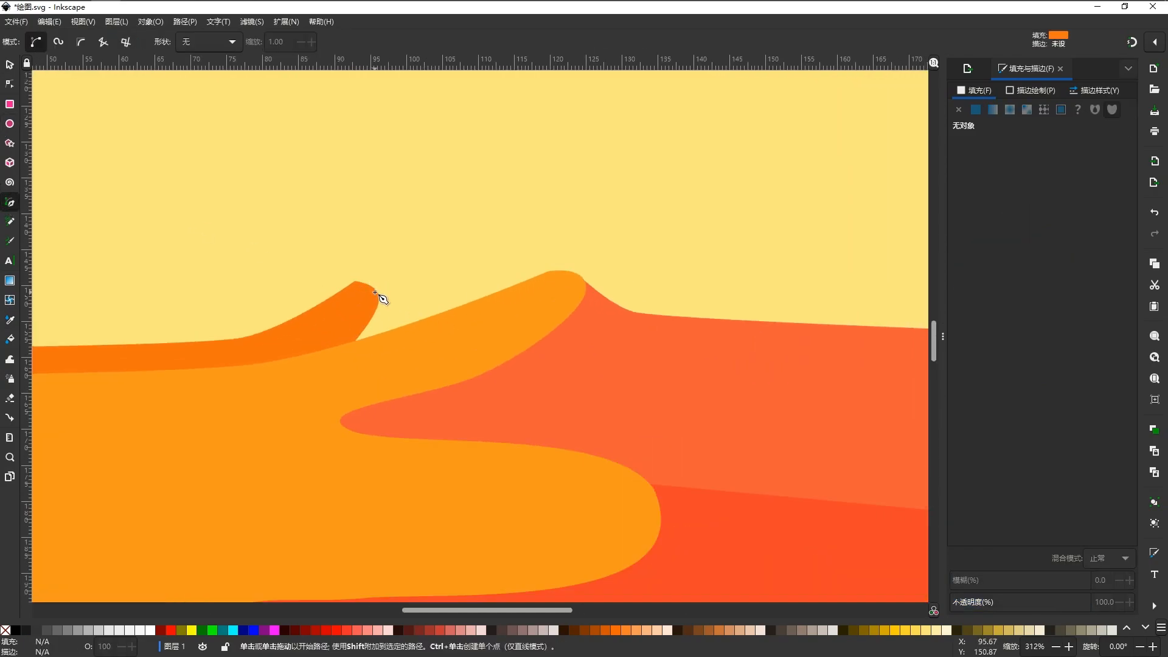
{"action": "left_click", "coordinate": [374, 289]}
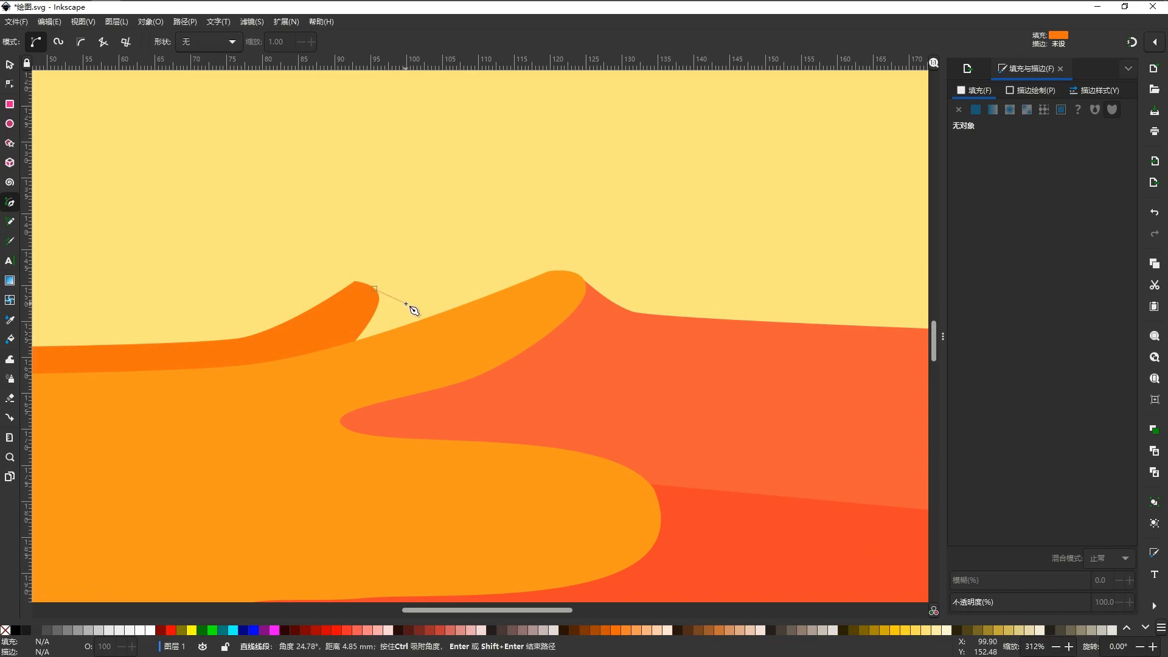
{"action": "left_click", "coordinate": [390, 300]}
{"action": "left_click", "coordinate": [424, 311]}
{"action": "left_click", "coordinate": [451, 312]}
{"action": "left_click", "coordinate": [342, 350]}
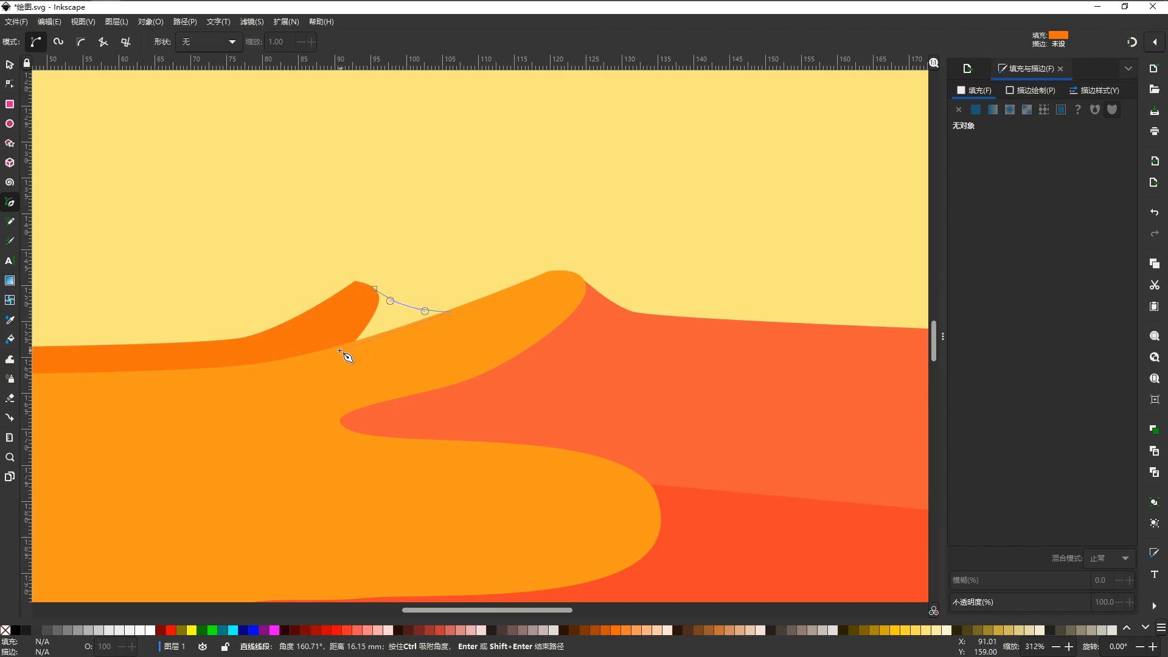
{"action": "left_click", "coordinate": [375, 289]}
Step: Fill the small bridging shape with the sampled ff422a red and send it behind the neighbouring orange dunes
{"action": "scroll", "coordinate": [413, 314], "scroll_direction": "down", "scroll_amount": 3}
{"action": "left_click", "coordinate": [990, 533]}
{"action": "left_click", "coordinate": [540, 402]}
{"action": "left_click", "coordinate": [9, 64]}
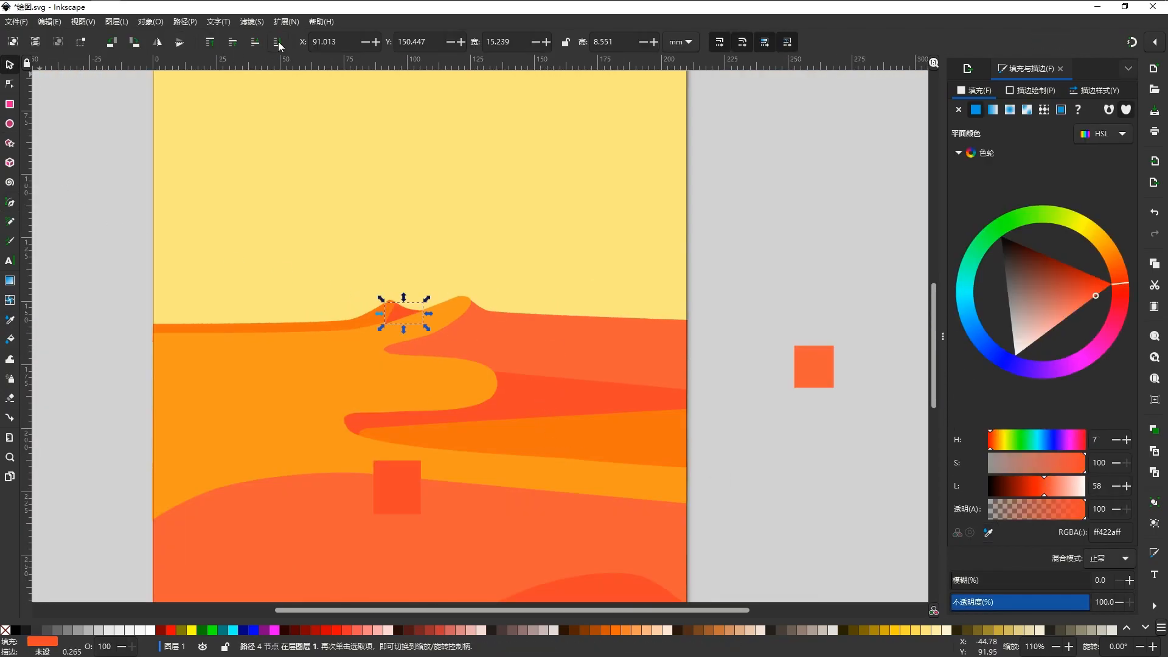
{"action": "key", "text": "Escape"}
{"action": "scroll", "coordinate": [566, 389], "scroll_direction": "down", "scroll_amount": 2}
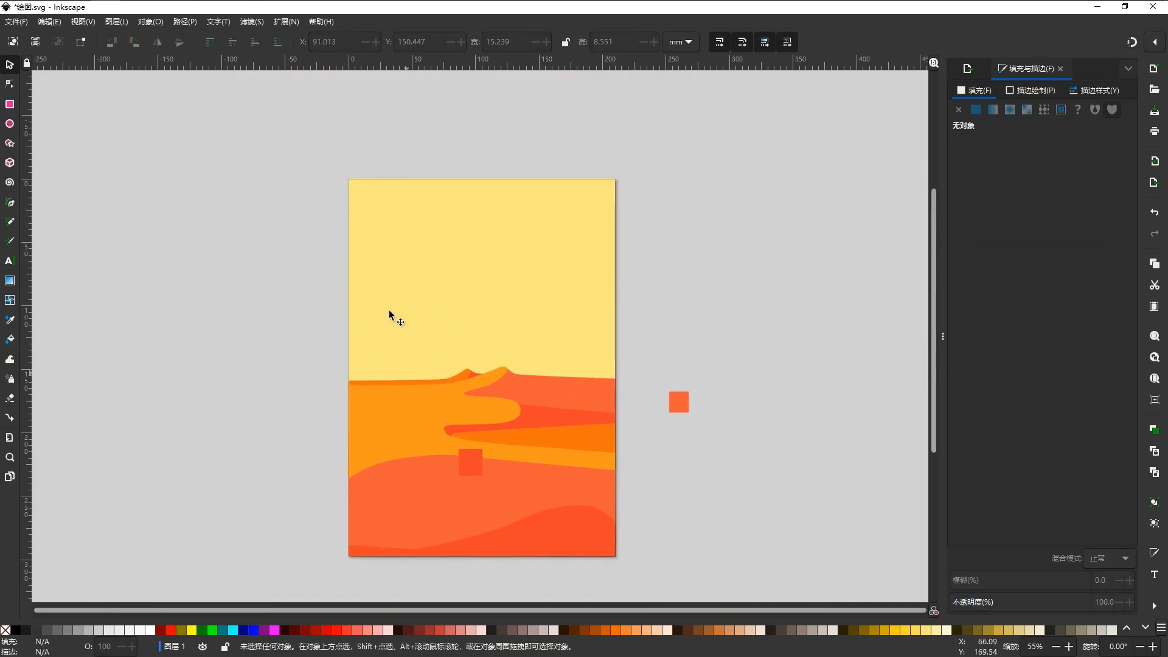
Step: Widen the Fill and Stroke dialog and draw a ff422a circle about 65 by 64 mm over the horizon
{"action": "left_click", "coordinate": [9, 123]}
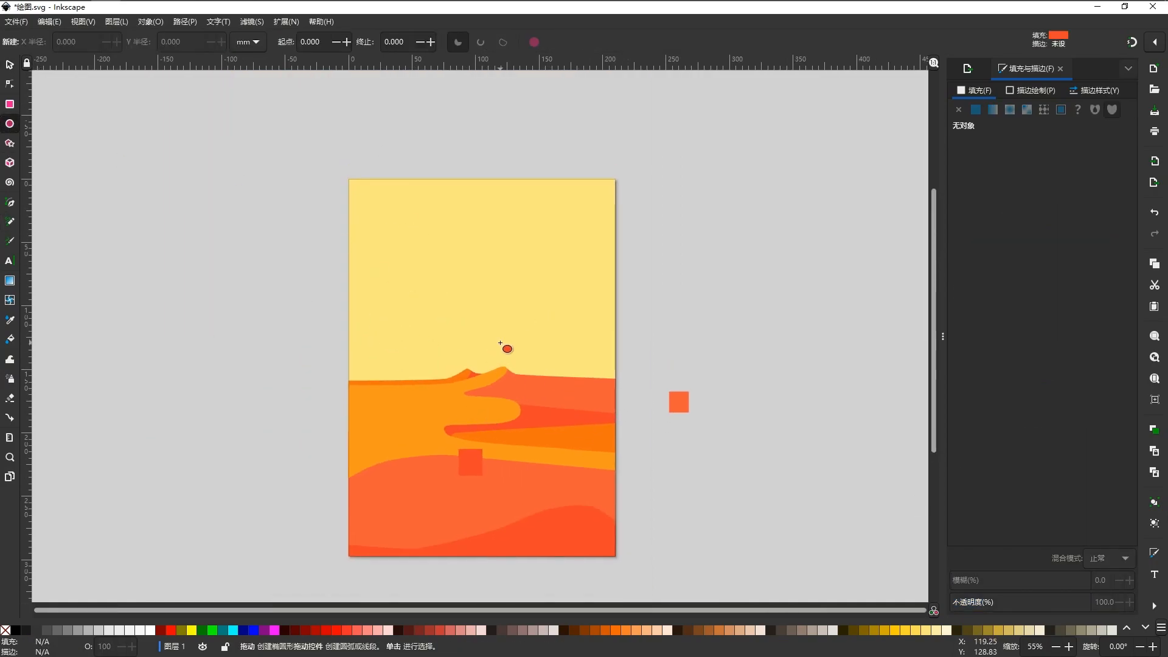
{"action": "left_click", "coordinate": [977, 70]}
{"action": "left_click", "coordinate": [974, 69]}
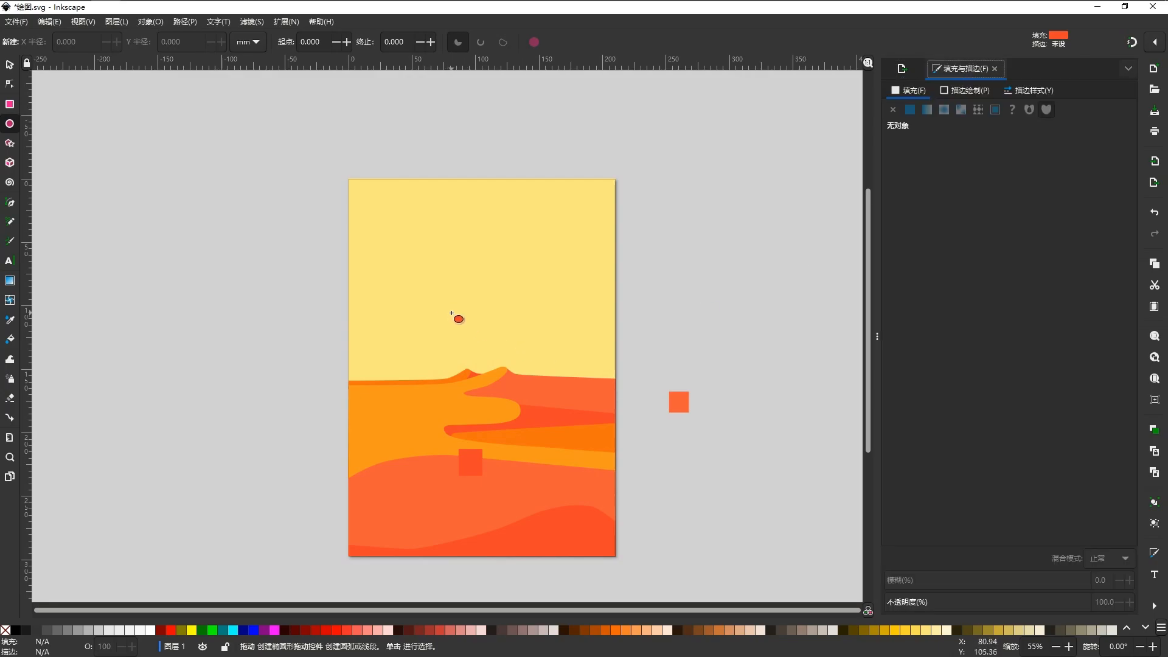
{"action": "left_click_drag", "start_coordinate": [457, 314], "coordinate": [539, 395]}
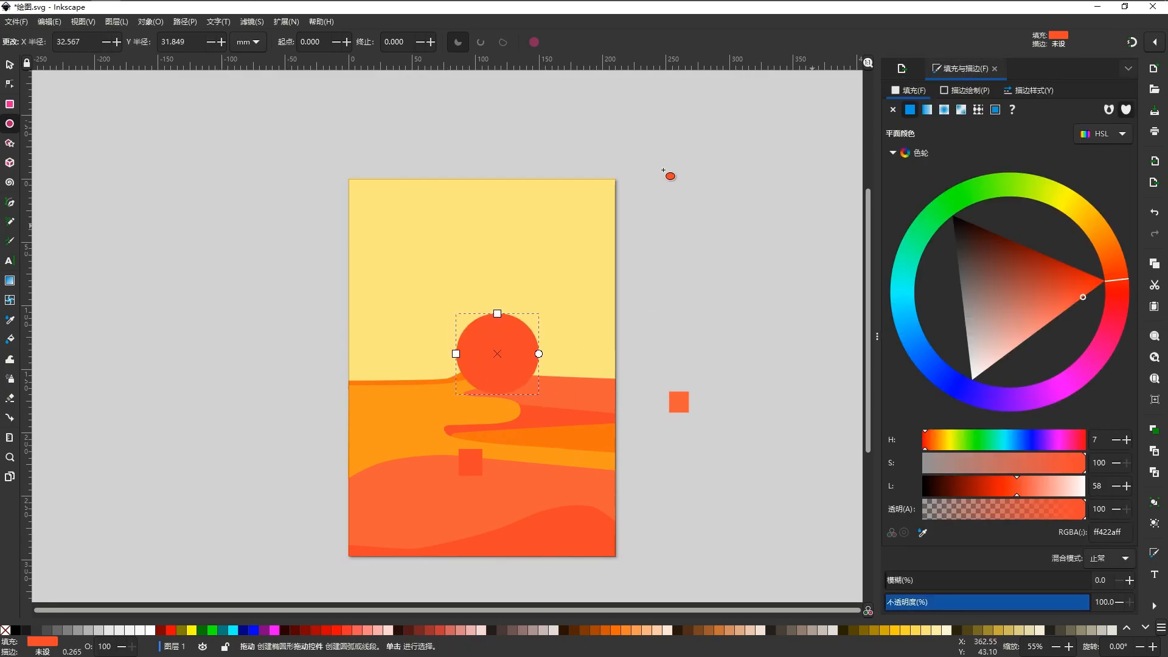
Step: Move the circle slightly left along the horizon and place it behind the dunes
{"action": "left_click", "coordinate": [8, 65]}
{"action": "left_click", "coordinate": [505, 350]}
{"action": "left_click_drag", "start_coordinate": [505, 348], "coordinate": [491, 348]}
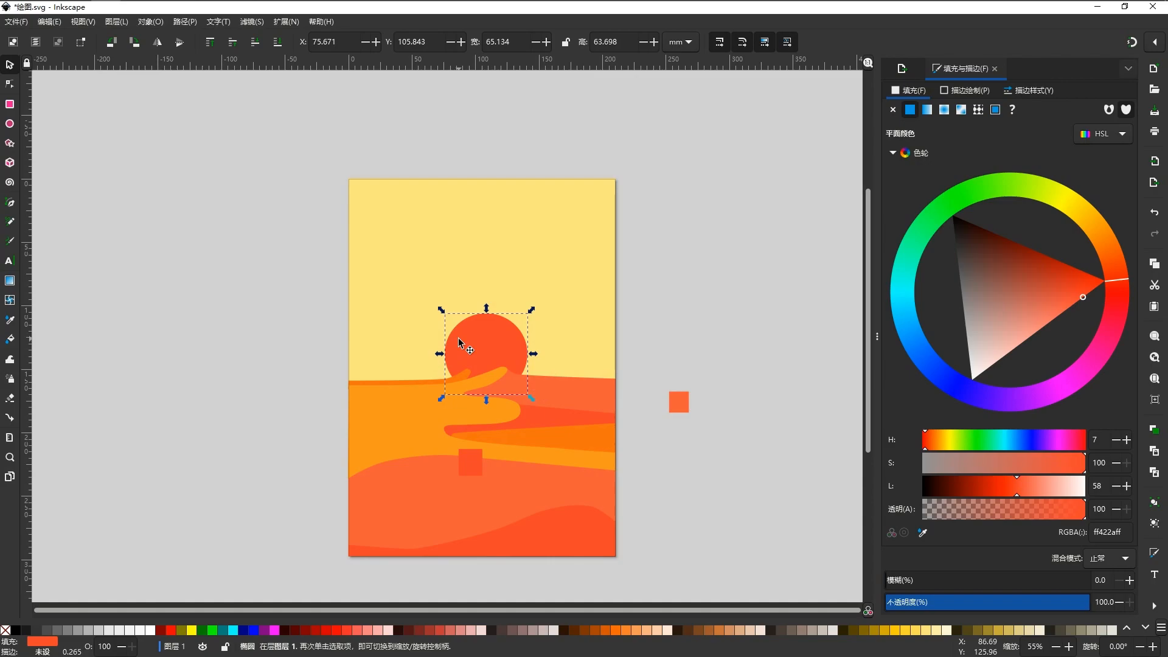
Step: Place a copy of the sun circle behind the original and enlarge it to about 92.9 by 95.3 mm
{"action": "key", "text": "Home"}
{"action": "left_click", "coordinate": [232, 46]}
{"action": "mouse_move", "coordinate": [531, 310]}
{"action": "left_mouse_down"}
{"action": "mouse_move", "coordinate": [545, 303]}
{"action": "mouse_move", "coordinate": [532, 311]}
{"action": "mouse_move", "coordinate": [538, 290]}
{"action": "left_mouse_up"}
{"action": "left_click_drag", "start_coordinate": [431, 354], "coordinate": [422, 353]}
Step: Blur the enlarged sun circle by 43.7%
{"action": "left_click", "coordinate": [976, 580]}
{"action": "scroll", "coordinate": [601, 300], "scroll_direction": "down", "scroll_amount": 2}
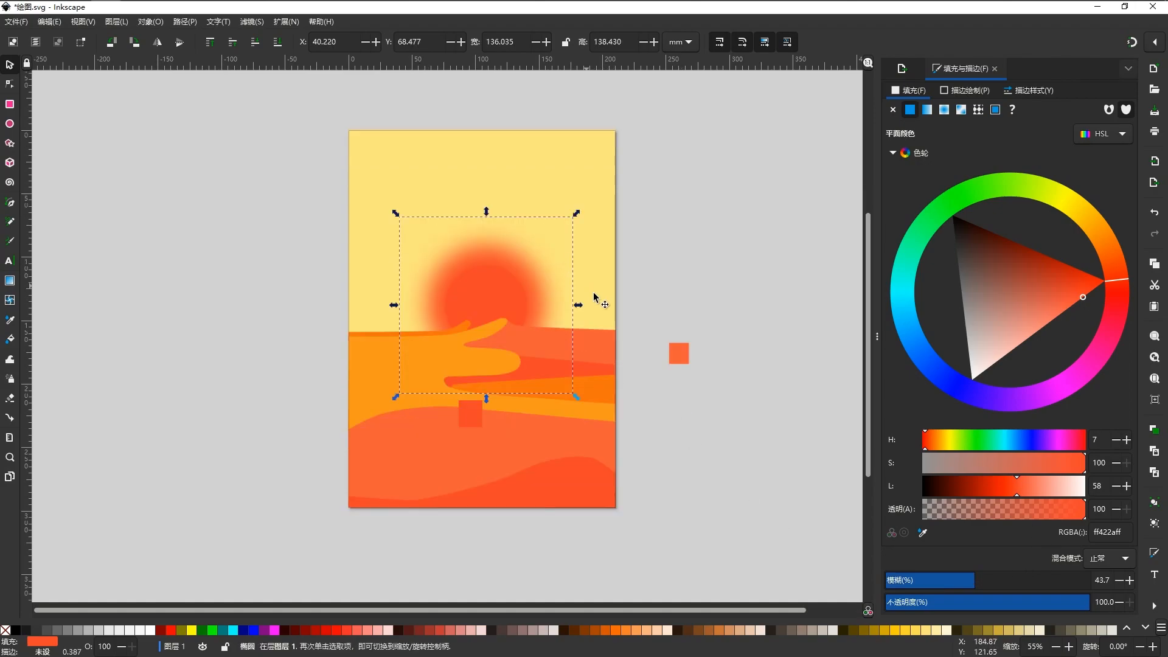
{"action": "key", "text": "Escape"}
{"action": "scroll", "coordinate": [523, 325], "scroll_direction": "down", "scroll_amount": 2}
{"action": "scroll", "coordinate": [527, 342], "scroll_direction": "up", "scroll_amount": 2}
{"action": "scroll", "coordinate": [527, 342], "scroll_direction": "up", "scroll_amount": 2}
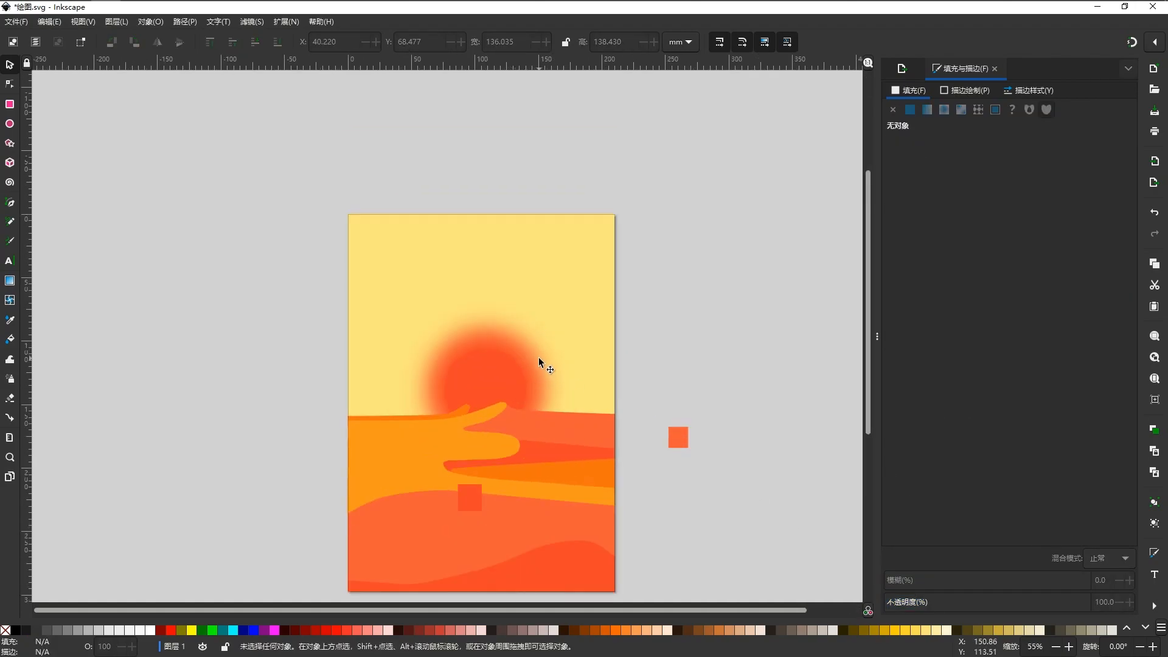
{"action": "left_click", "coordinate": [538, 357]}
{"action": "left_click", "coordinate": [694, 426]}
{"action": "scroll", "coordinate": [557, 319], "scroll_direction": "down", "scroll_amount": 2}
{"action": "scroll", "coordinate": [557, 319], "scroll_direction": "up", "scroll_amount": 2}
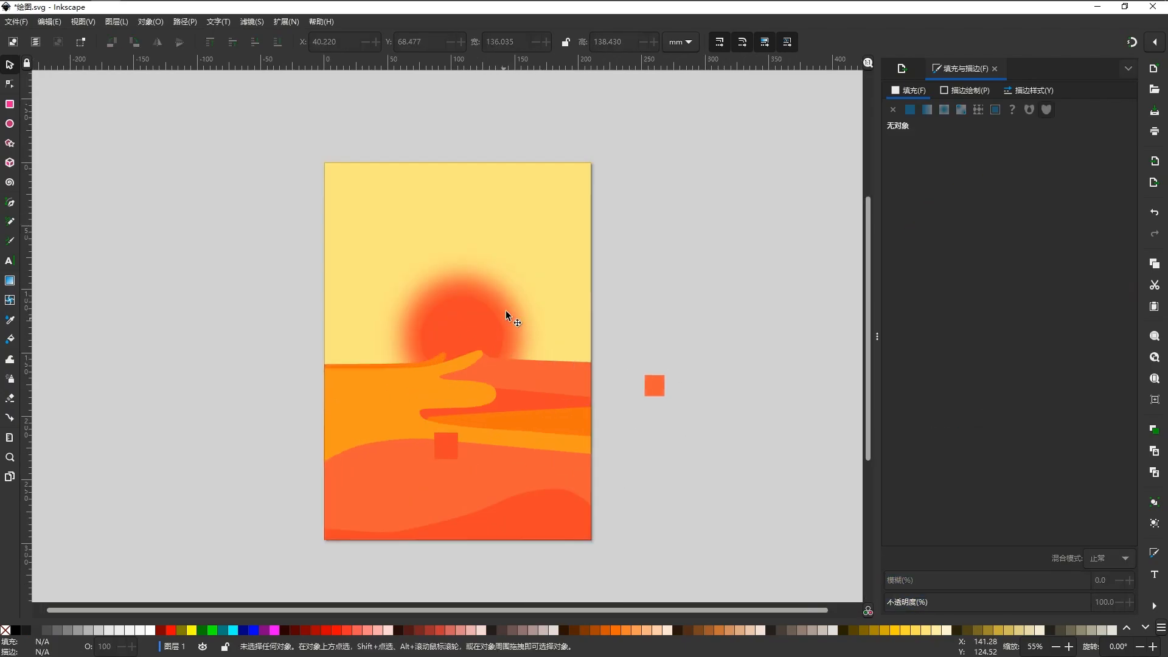
Step: Set the enlarged circle to 0 blur and 35.8% opacity, and move the loose orange swatch onto the page's lower right dune
{"action": "left_click", "coordinate": [504, 316]}
{"action": "left_click_drag", "start_coordinate": [976, 580], "coordinate": [1042, 604]}
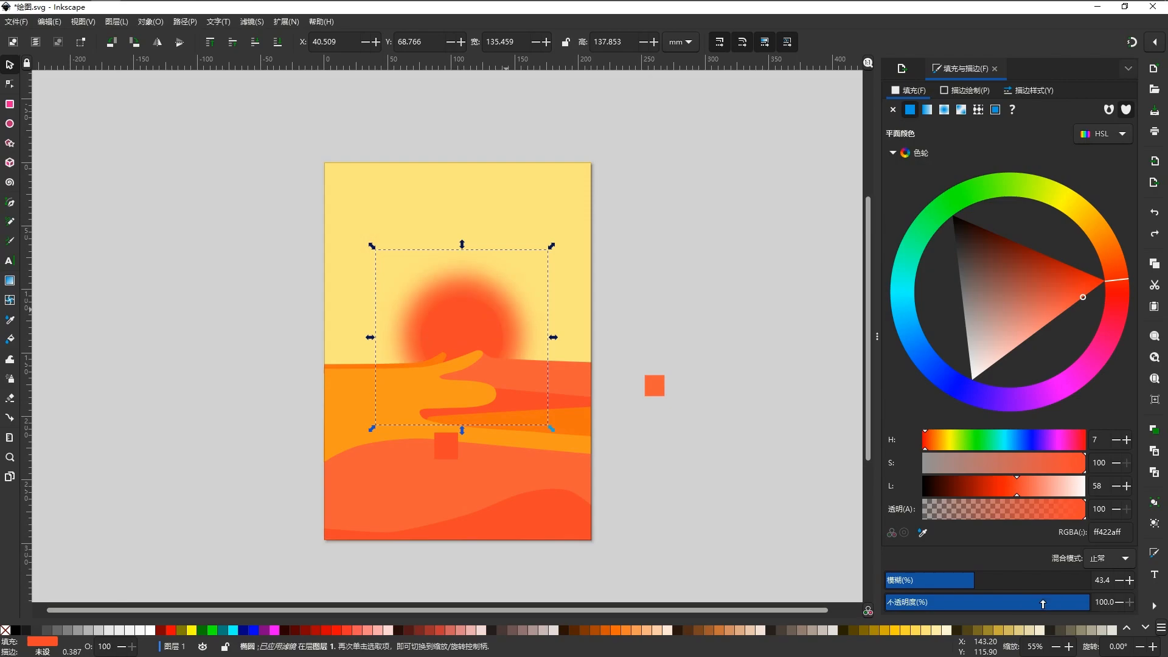
{"action": "left_click", "coordinate": [715, 527]}
{"action": "scroll", "coordinate": [605, 421], "scroll_direction": "down", "scroll_amount": 1}
{"action": "scroll", "coordinate": [675, 286], "scroll_direction": "up", "scroll_amount": 1}
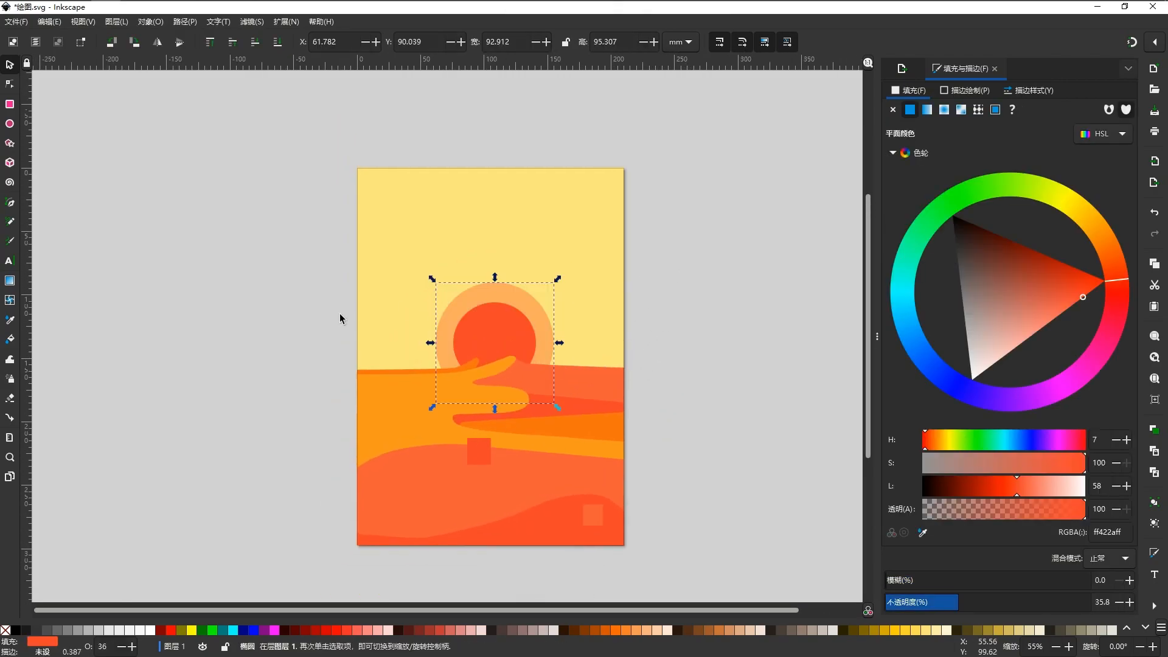
Step: Draw a rectangle about 10 by 13.4 mm in the upper right sky and fill it with pale yellow fff0b2
{"action": "left_click", "coordinate": [11, 105]}
{"action": "left_click_drag", "start_coordinate": [570, 244], "coordinate": [582, 261]}
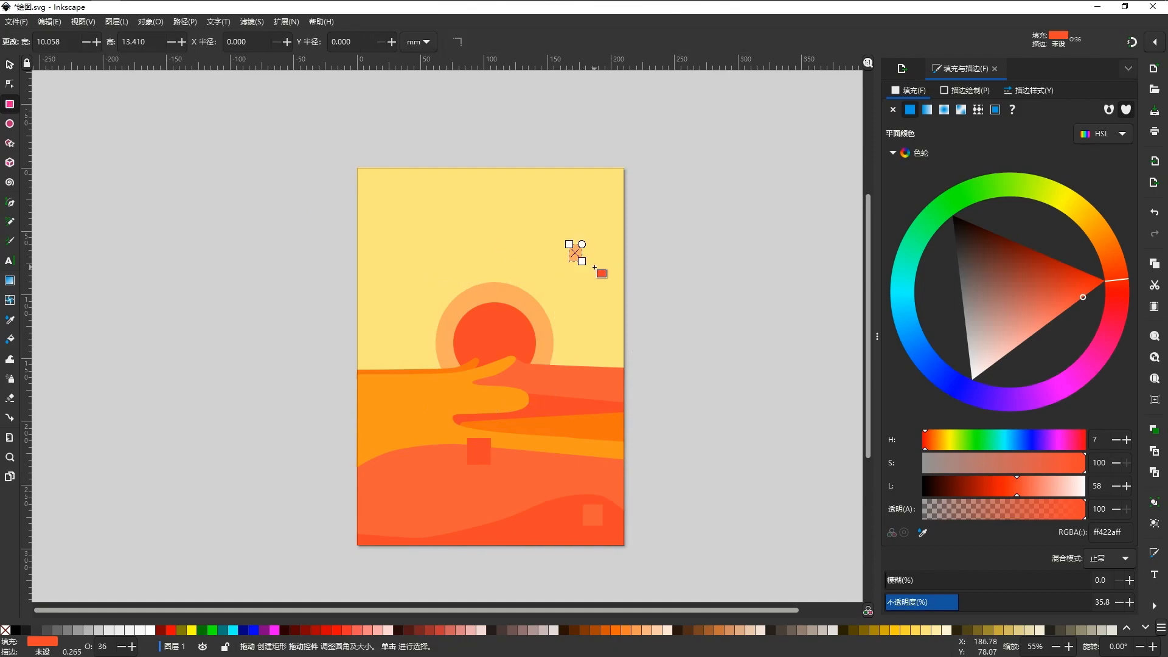
{"action": "left_click", "coordinate": [922, 532]}
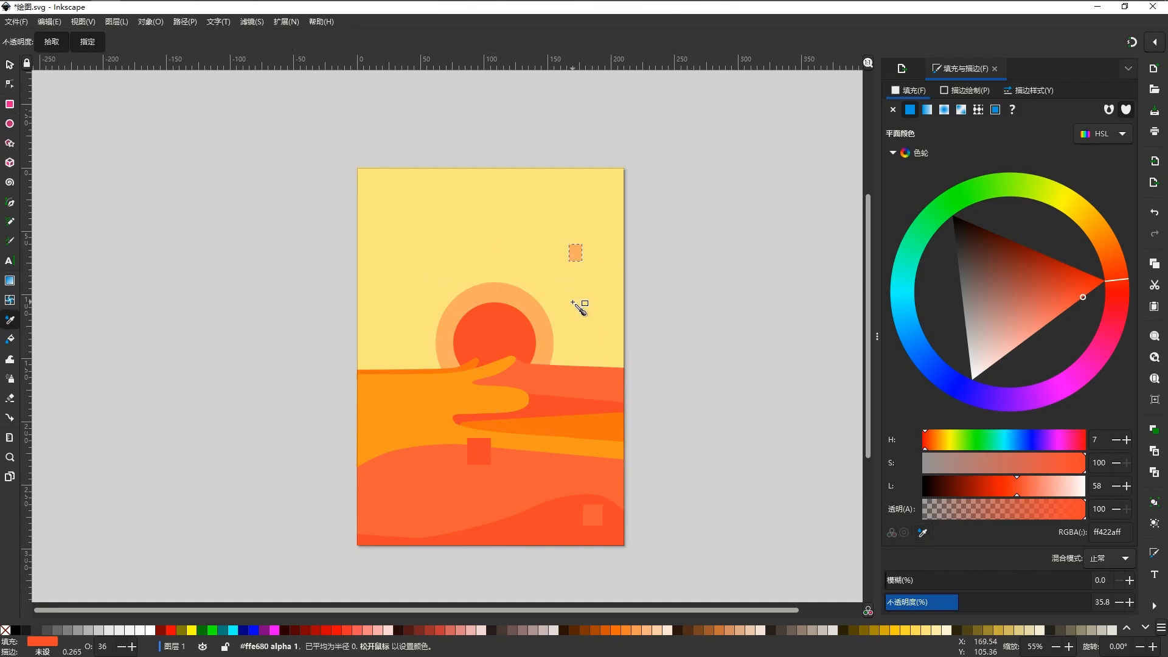
{"action": "left_click", "coordinate": [579, 304]}
{"action": "left_click_drag", "start_coordinate": [1046, 495], "coordinate": [1020, 495]}
{"action": "mouse_move", "coordinate": [1067, 249]}
{"action": "left_mouse_down"}
{"action": "mouse_move", "coordinate": [1055, 309]}
{"action": "mouse_move", "coordinate": [1067, 350]}
{"action": "left_mouse_up"}
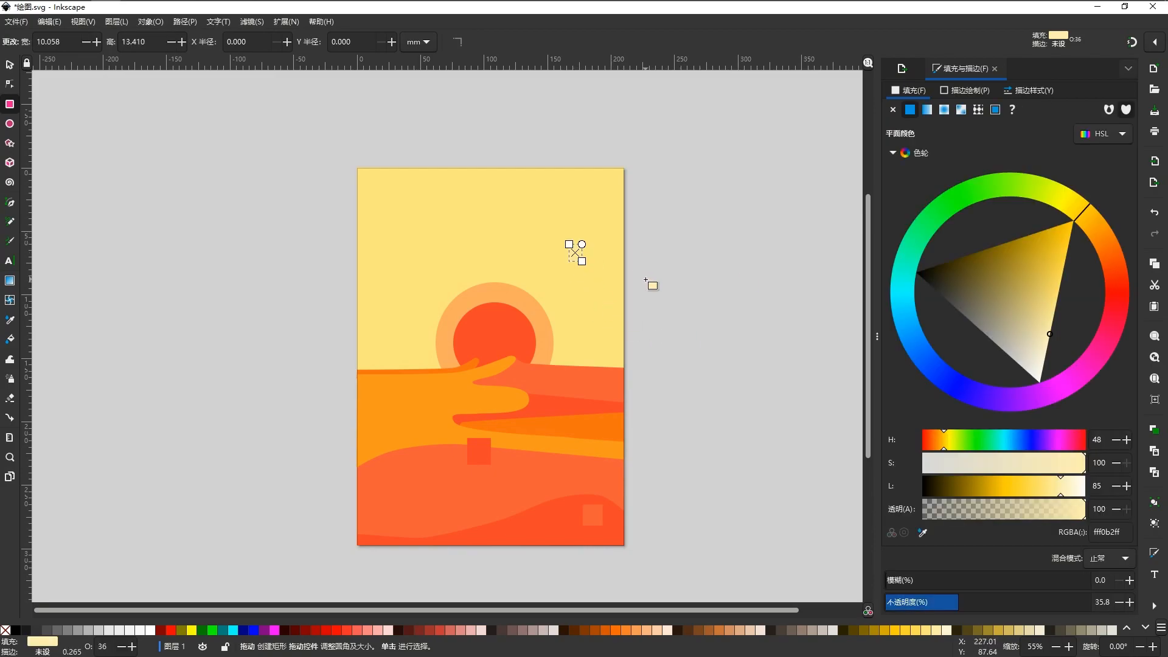
{"action": "left_click", "coordinate": [765, 345]}
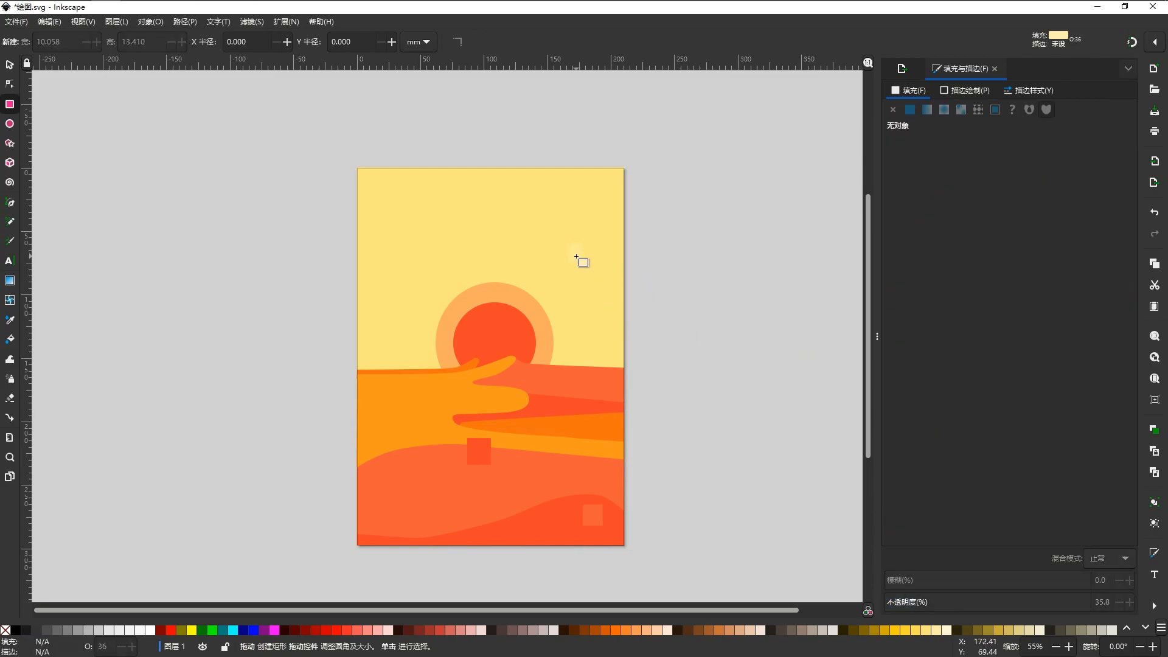
Step: Sample the pale rectangle's displayed colour for its own fill
{"action": "left_click", "coordinate": [576, 257]}
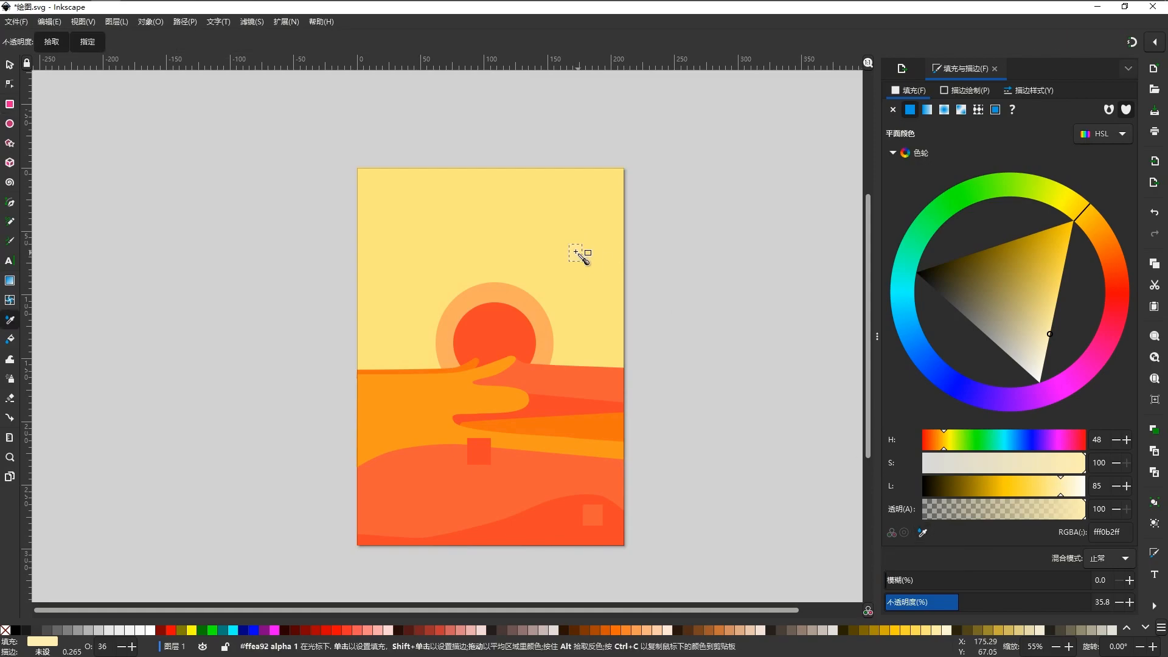
{"action": "left_click", "coordinate": [578, 254]}
{"action": "key", "text": "Escape"}
{"action": "key", "text": "s"}
{"action": "scroll", "coordinate": [575, 279], "scroll_direction": "up", "scroll_amount": 4}
{"action": "scroll", "coordinate": [579, 292], "scroll_direction": "down", "scroll_amount": 4}
Step: Fill the inner sun circle with the pale yellow ffe886 sampled at the small sky rectangle
{"action": "left_click", "coordinate": [519, 339]}
{"action": "scroll", "coordinate": [580, 281], "scroll_direction": "up", "scroll_amount": 1}
{"action": "left_click", "coordinate": [923, 533]}
{"action": "left_click", "coordinate": [572, 255]}
{"action": "scroll", "coordinate": [572, 254], "scroll_direction": "down", "scroll_amount": 1}
{"action": "scroll", "coordinate": [539, 253], "scroll_direction": "up", "scroll_amount": 2}
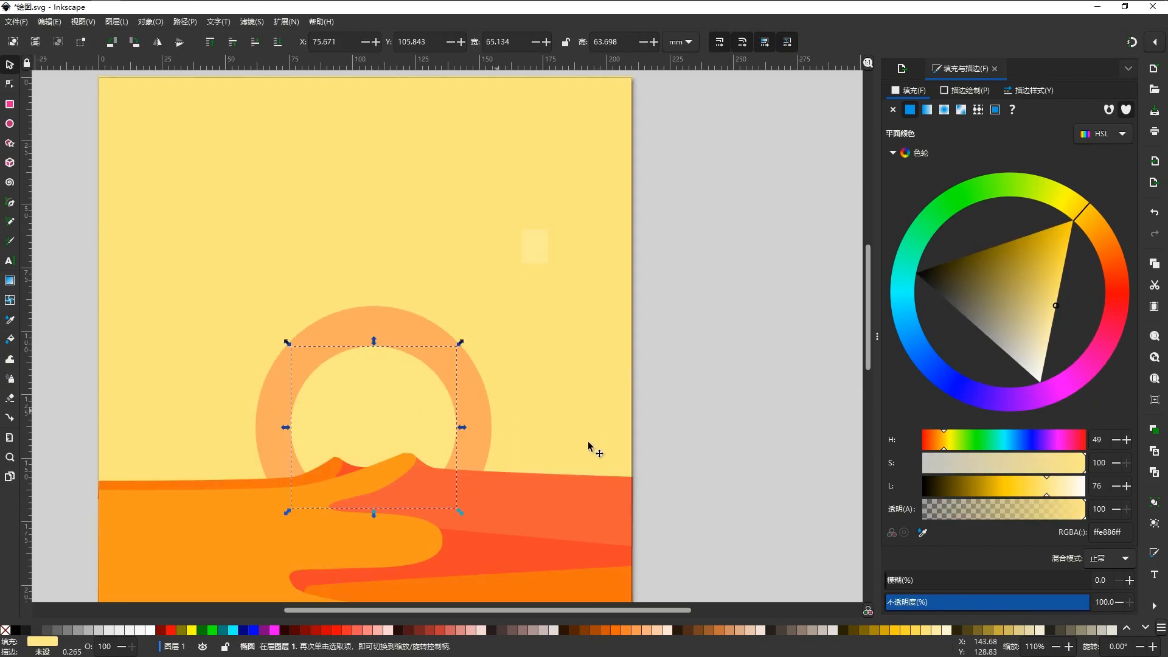
Step: Resample the inner sun circle's fill as the lighter yellow ffeb96
{"action": "left_click", "coordinate": [923, 533]}
{"action": "scroll", "coordinate": [616, 335], "scroll_direction": "down", "scroll_amount": 3}
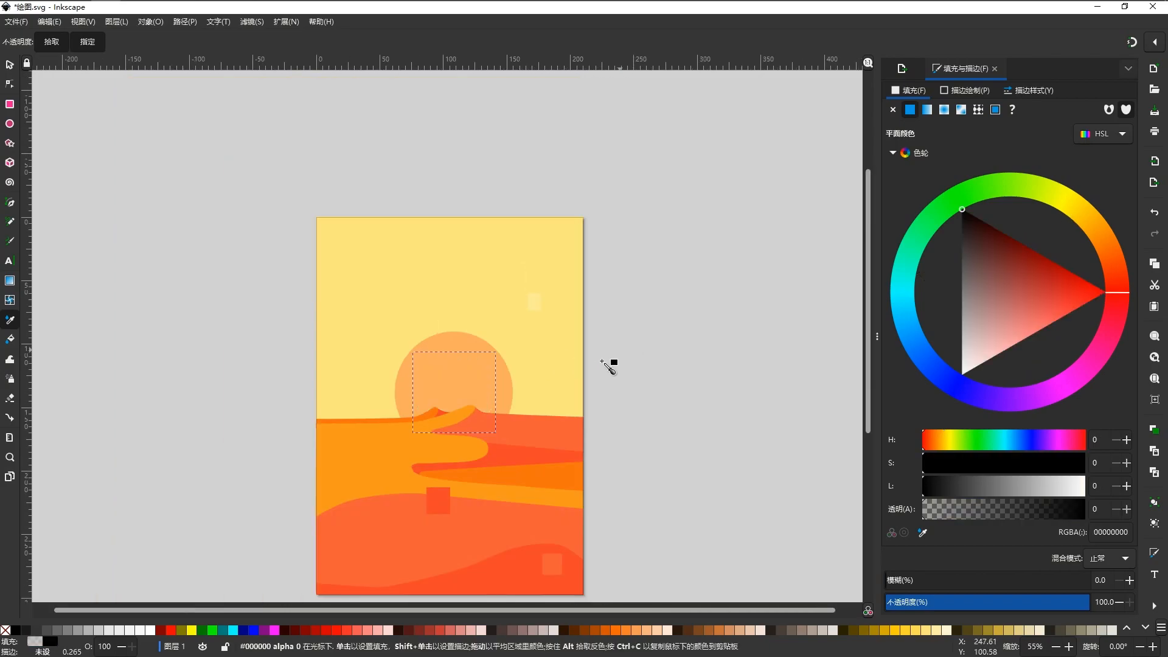
{"action": "left_click", "coordinate": [576, 371]}
{"action": "scroll", "coordinate": [550, 392], "scroll_direction": "up", "scroll_amount": 1}
{"action": "scroll", "coordinate": [547, 390], "scroll_direction": "up", "scroll_amount": 1}
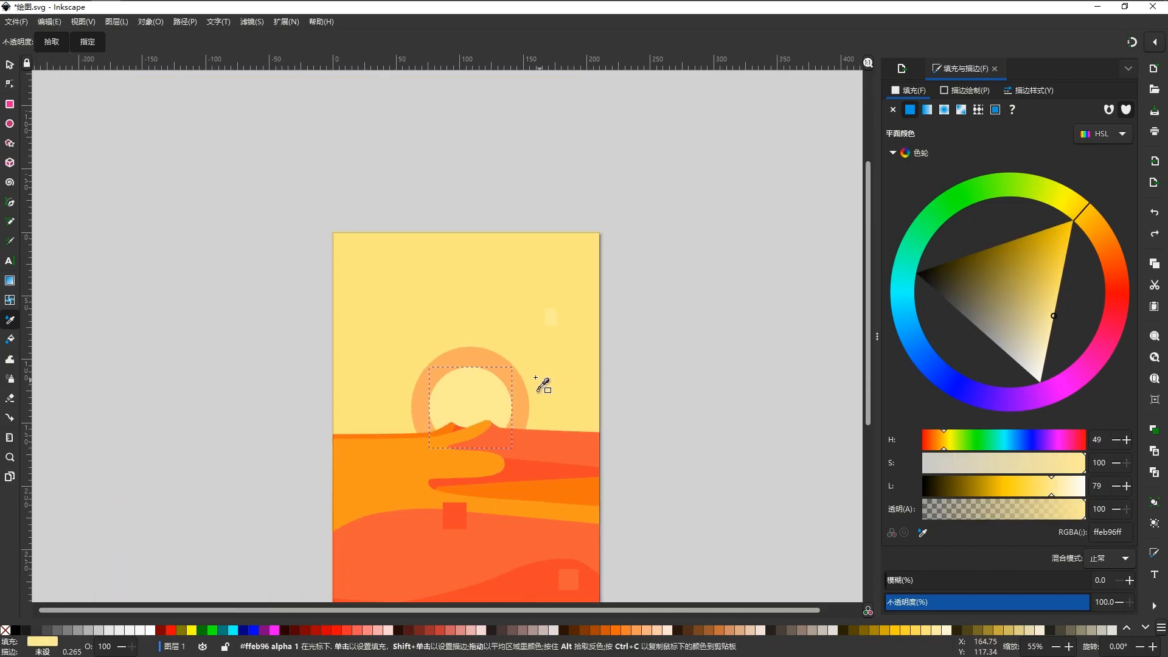
{"action": "scroll", "coordinate": [539, 398], "scroll_direction": "down", "scroll_amount": 1}
{"action": "scroll", "coordinate": [529, 392], "scroll_direction": "down", "scroll_amount": 1}
{"action": "key", "text": "s"}
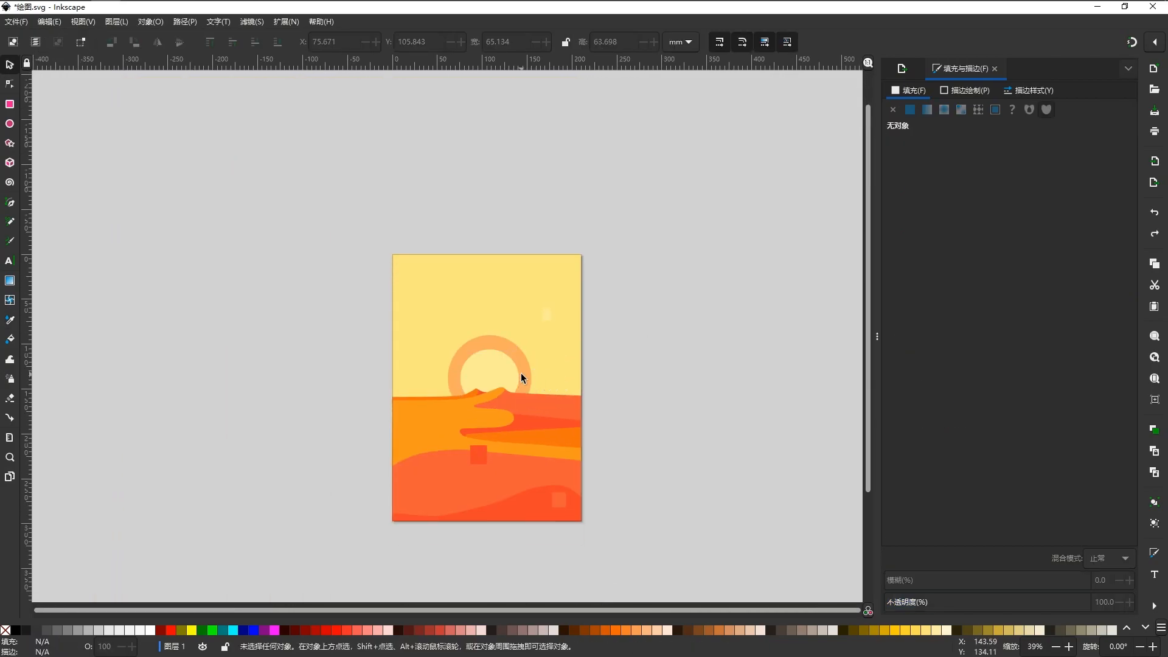
Step: Fill the larger circle around the sun with the inner circle's sampled ffeb96 and set its opacity to 46.6%
{"action": "left_click", "coordinate": [674, 375]}
{"action": "left_click", "coordinate": [526, 374]}
{"action": "left_click", "coordinate": [923, 532]}
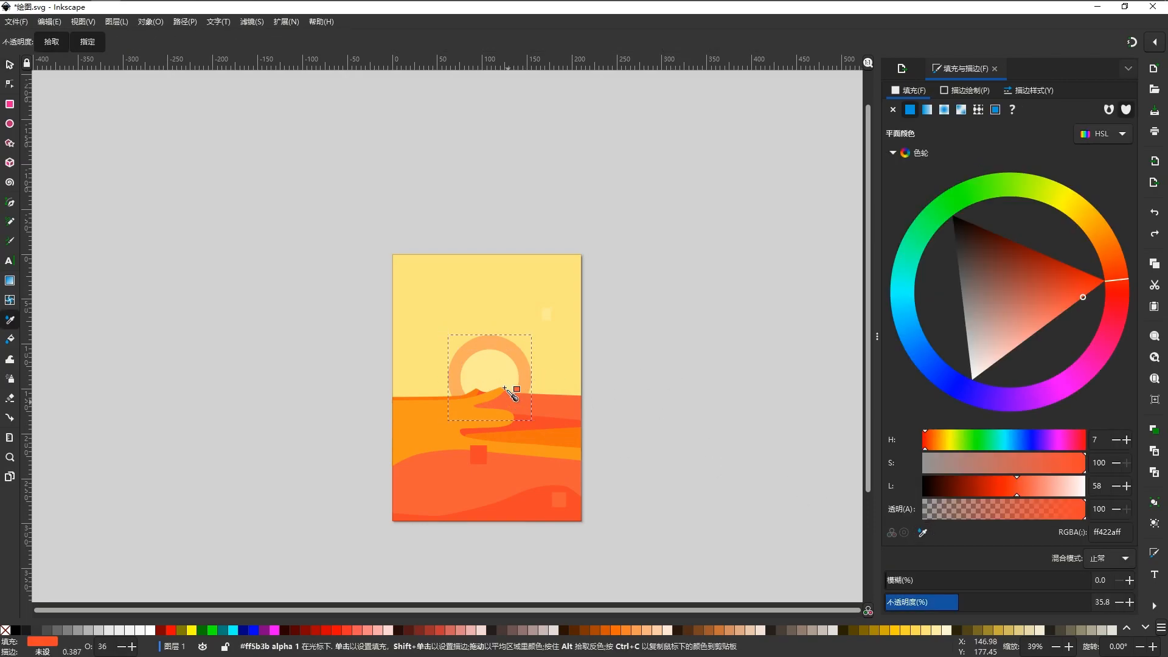
{"action": "left_click", "coordinate": [503, 379]}
{"action": "key", "text": "s"}
{"action": "mouse_move", "coordinate": [955, 601]}
{"action": "left_mouse_down"}
{"action": "mouse_move", "coordinate": [999, 602]}
{"action": "mouse_move", "coordinate": [942, 603]}
{"action": "mouse_move", "coordinate": [1089, 602]}
{"action": "mouse_move", "coordinate": [976, 623]}
{"action": "left_mouse_up"}
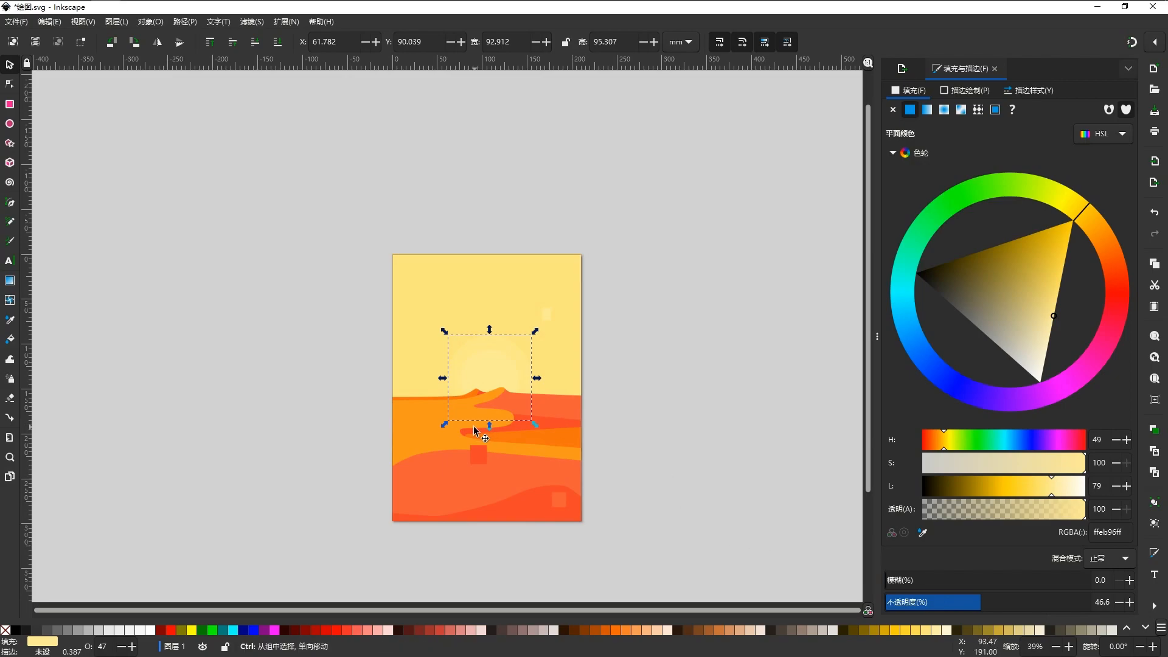
{"action": "scroll", "coordinate": [462, 365], "scroll_direction": "down", "scroll_amount": 1}
{"action": "scroll", "coordinate": [478, 282], "scroll_direction": "up", "scroll_amount": 1}
{"action": "scroll", "coordinate": [498, 397], "scroll_direction": "up", "scroll_amount": 4}
{"action": "scroll", "coordinate": [497, 396], "scroll_direction": "down", "scroll_amount": 3}
Step: Draw a rectangle about 12.9 by 16.3 mm at the left end of the horizon and fill it with the sky's sampled ffe680
{"action": "left_click", "coordinate": [599, 349]}
{"action": "scroll", "coordinate": [457, 428], "scroll_direction": "down", "scroll_amount": 2}
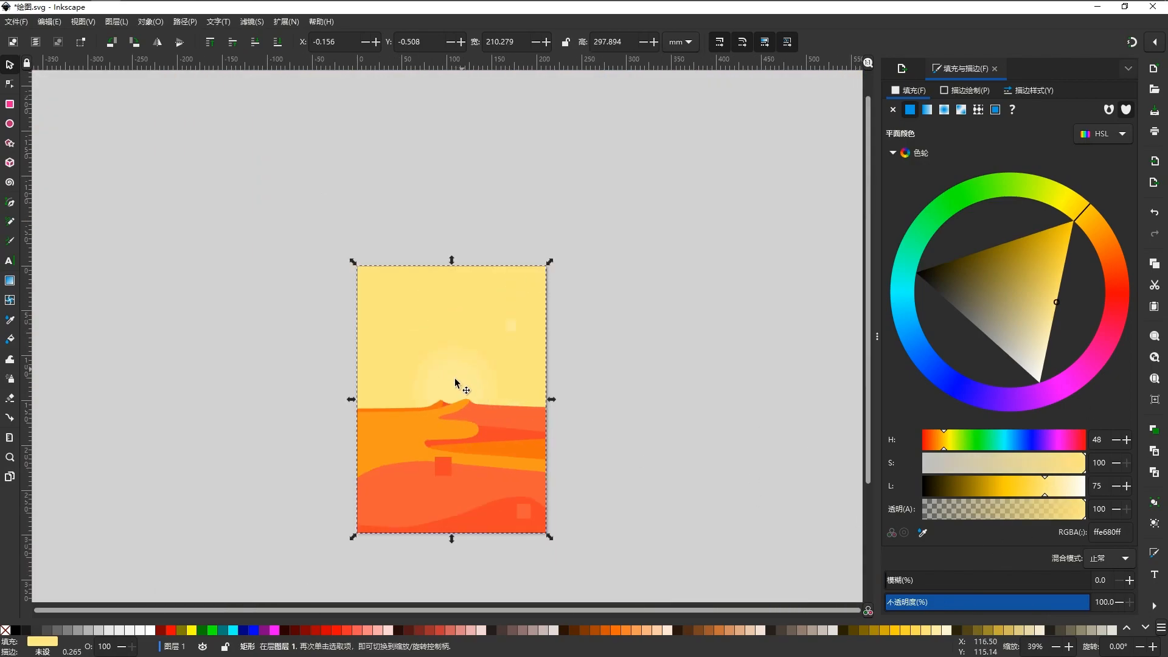
{"action": "left_click", "coordinate": [9, 105]}
{"action": "left_click_drag", "start_coordinate": [380, 396], "coordinate": [393, 408]}
{"action": "scroll", "coordinate": [430, 445], "scroll_direction": "up", "scroll_amount": 2}
{"action": "scroll", "coordinate": [399, 413], "scroll_direction": "down", "scroll_amount": 2}
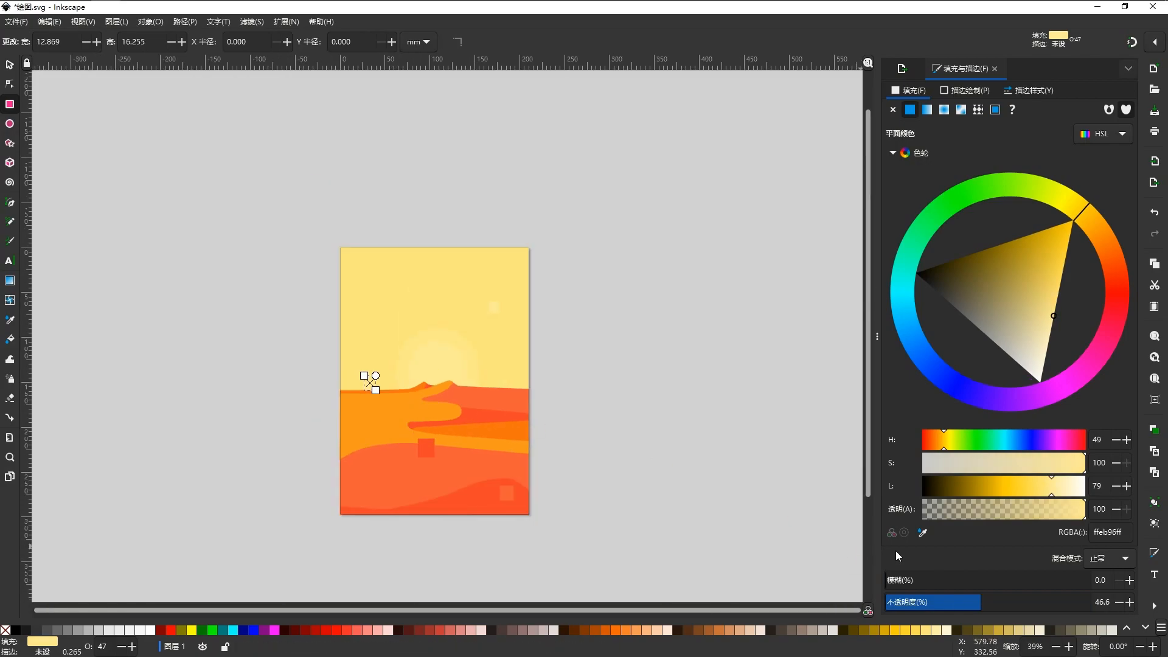
{"action": "left_click", "coordinate": [923, 535]}
{"action": "scroll", "coordinate": [372, 403], "scroll_direction": "up", "scroll_amount": 2}
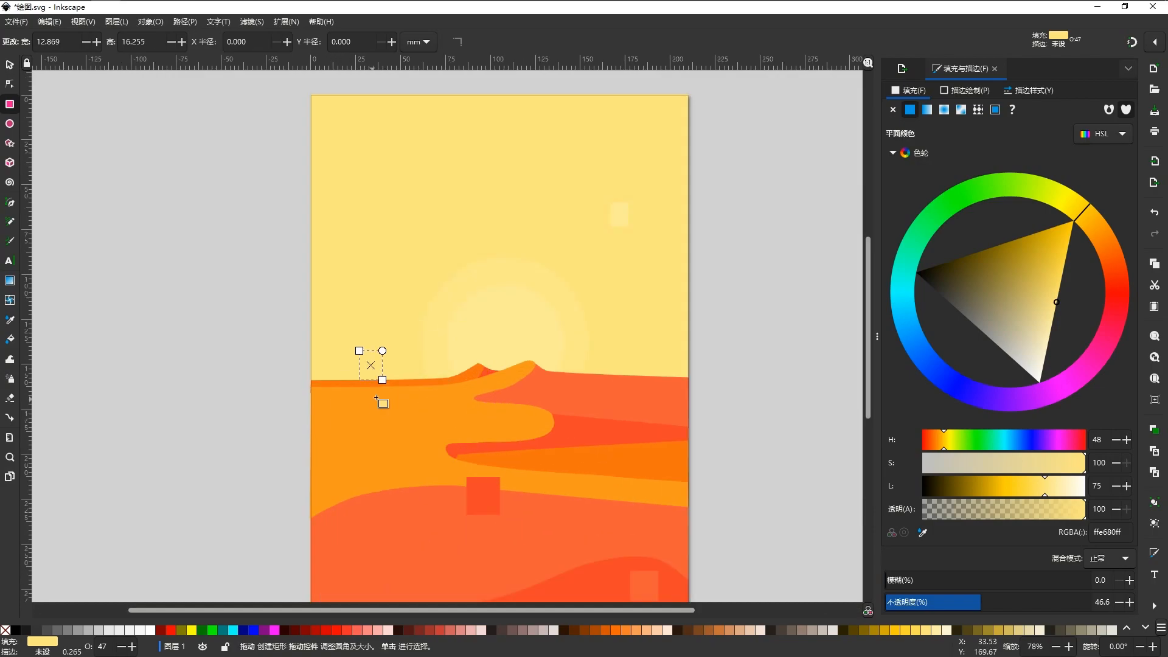
Step: Fill the inner sun circle with the ffe680 yellow sampled near the new rectangle at the left horizon
{"action": "key", "text": "Escape"}
{"action": "key", "text": "s"}
{"action": "left_click", "coordinate": [529, 345]}
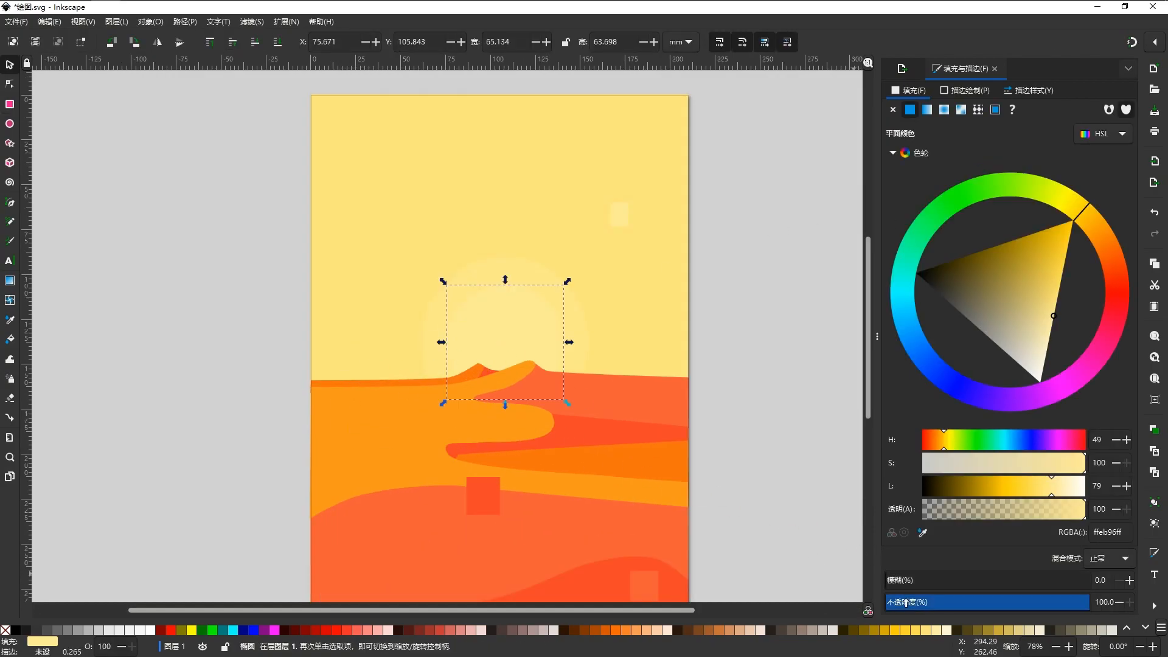
{"action": "left_click", "coordinate": [917, 534]}
{"action": "left_click", "coordinate": [369, 373]}
{"action": "scroll", "coordinate": [378, 379], "scroll_direction": "down", "scroll_amount": 2}
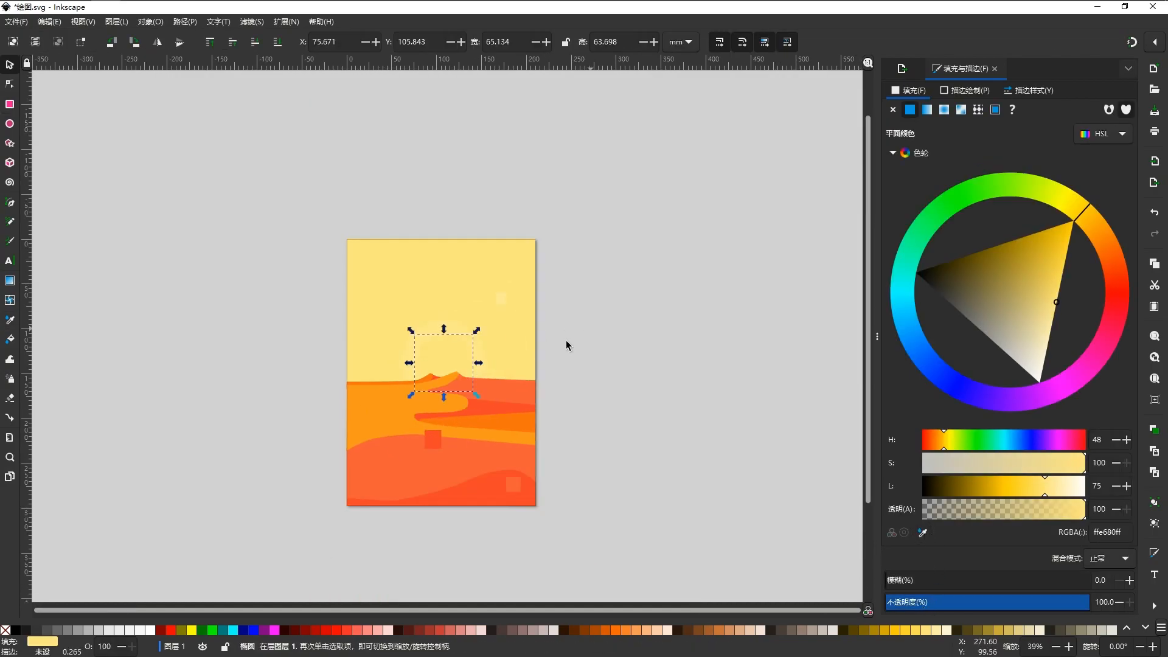
Step: Shift the inner sun circle's fill to the purer yellow fff880 with a hue of 57
{"action": "left_click", "coordinate": [582, 334]}
{"action": "scroll", "coordinate": [574, 384], "scroll_direction": "up", "scroll_amount": 1}
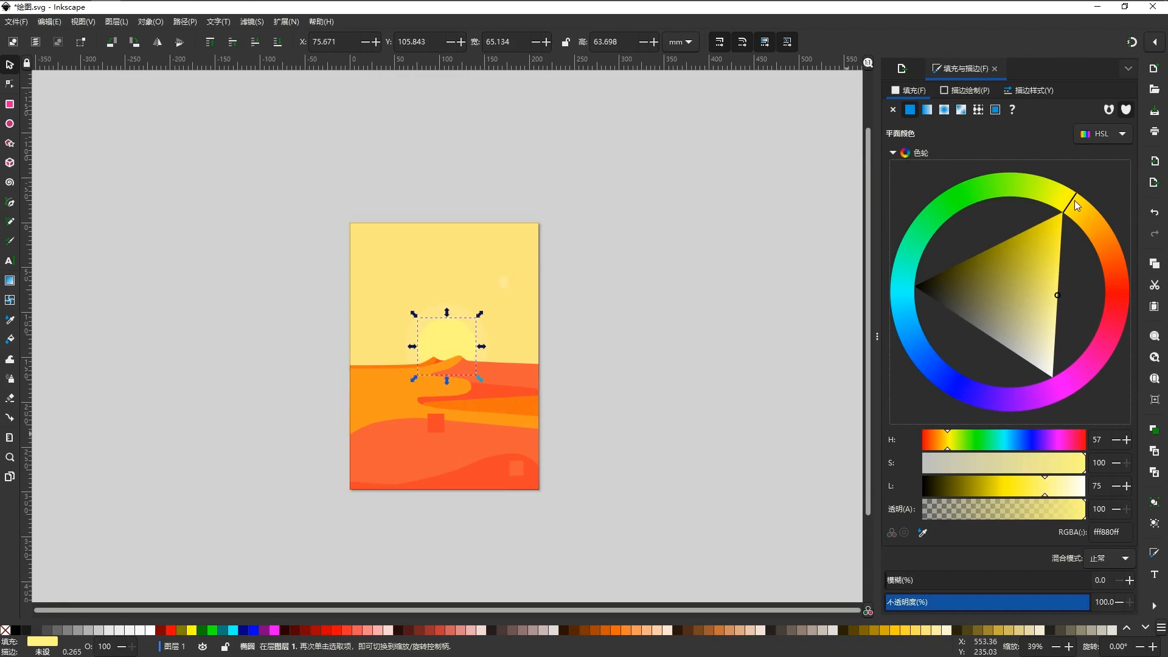
{"action": "key", "text": "Escape"}
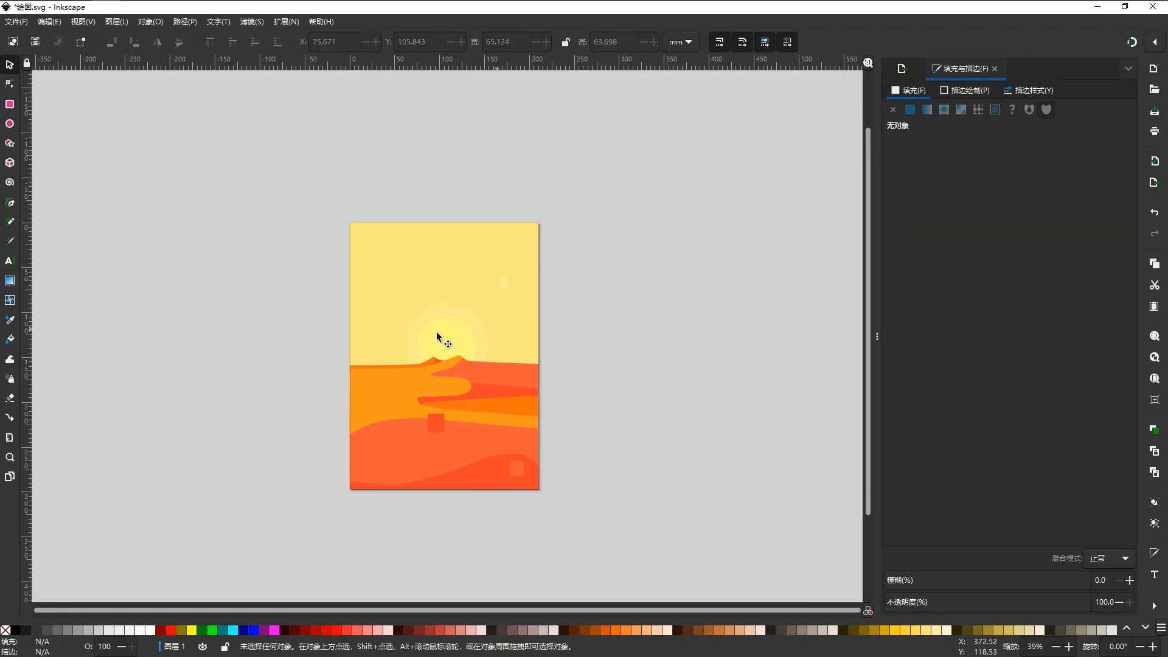
Step: Fill the rectangle at the left end of the horizon with the sun's fff880 at 100% opacity
{"action": "scroll", "coordinate": [383, 365], "scroll_direction": "up", "scroll_amount": 2}
{"action": "scroll", "coordinate": [372, 378], "scroll_direction": "down", "scroll_amount": 1}
{"action": "left_click", "coordinate": [373, 343], "text": "ctrl"}
{"action": "scroll", "coordinate": [473, 395], "scroll_direction": "down", "scroll_amount": 1}
{"action": "key", "text": "Escape"}
{"action": "scroll", "coordinate": [487, 360], "scroll_direction": "up", "scroll_amount": 1}
{"action": "left_click", "coordinate": [361, 357]}
{"action": "left_click_drag", "start_coordinate": [351, 354], "coordinate": [356, 363]}
{"action": "left_click_drag", "start_coordinate": [968, 599], "coordinate": [1166, 604]}
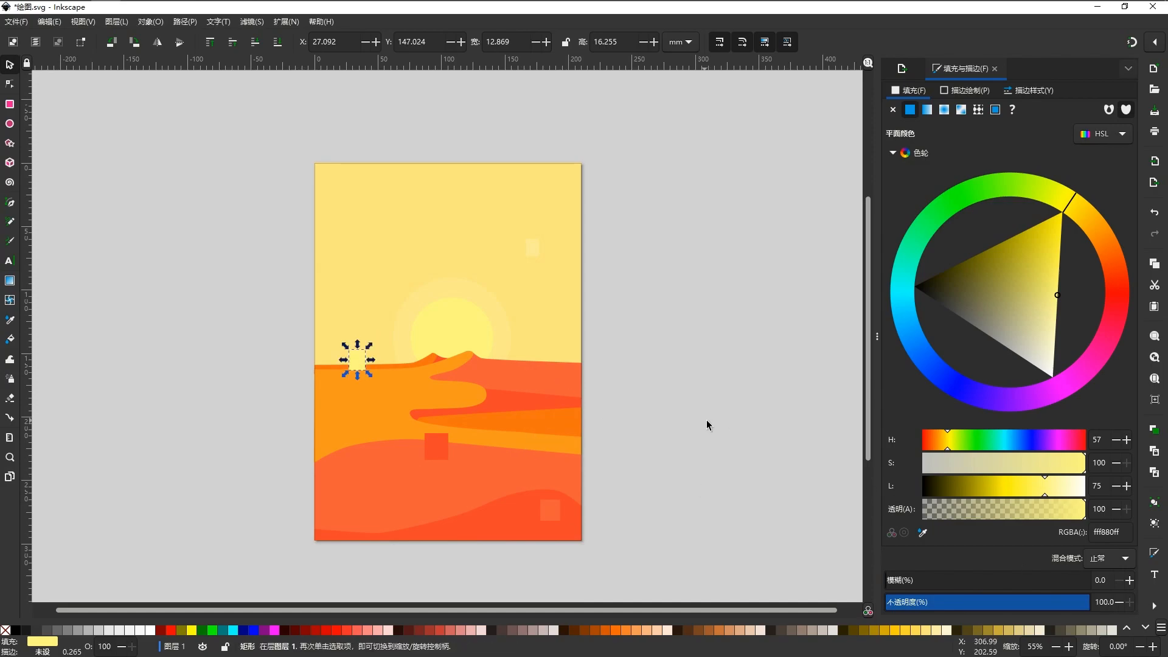
Step: Raise the left horizon rectangle to about X 27.3, Y 144.6 mm and shorten it to about 13.9 mm high
{"action": "left_click_drag", "start_coordinate": [361, 358], "coordinate": [362, 352]}
{"action": "key", "text": "Escape"}
{"action": "scroll", "coordinate": [555, 454], "scroll_direction": "down", "scroll_amount": 1}
{"action": "scroll", "coordinate": [410, 374], "scroll_direction": "up", "scroll_amount": 3}
{"action": "left_click_drag", "start_coordinate": [433, 328], "coordinate": [433, 326]}
{"action": "left_click", "coordinate": [309, 353]}
{"action": "scroll", "coordinate": [368, 380], "scroll_direction": "down", "scroll_amount": 4}
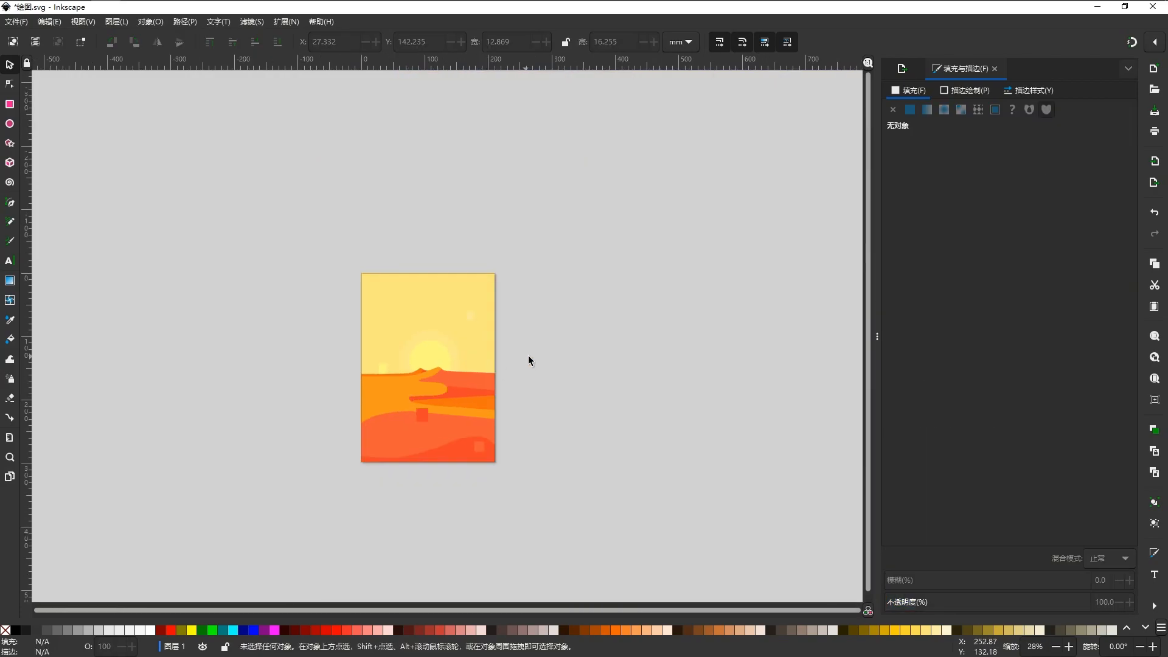
{"action": "scroll", "coordinate": [377, 430], "scroll_direction": "up", "scroll_amount": 3}
{"action": "left_click", "coordinate": [386, 373]}
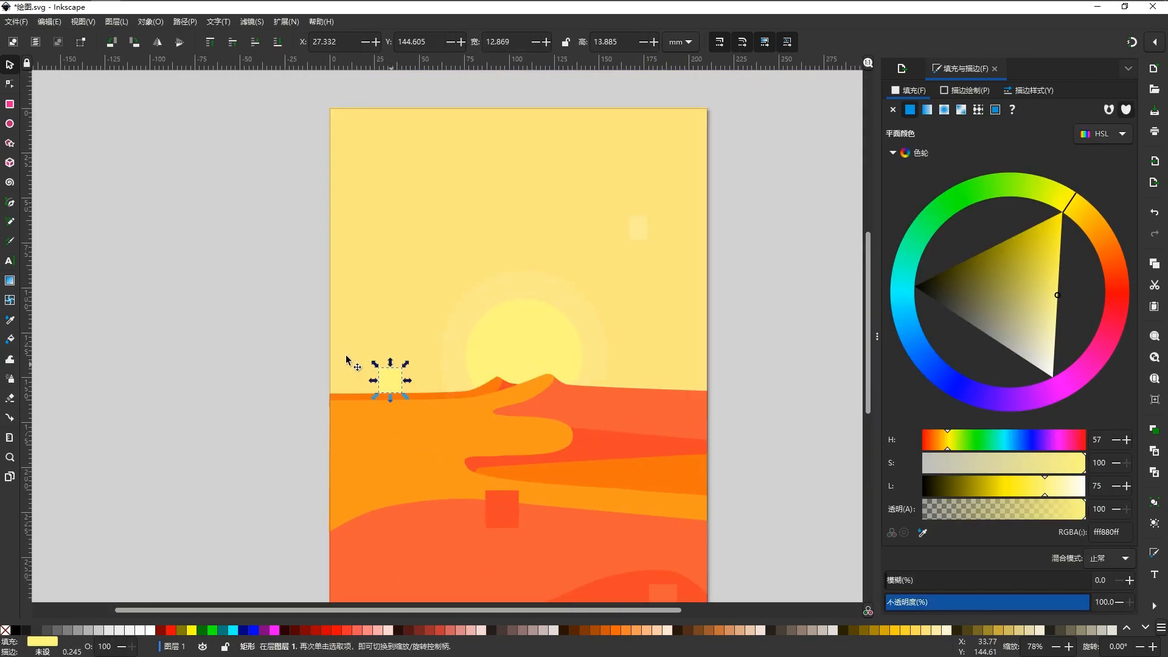
{"action": "key", "text": "Escape"}
Step: Move the small orange-red square on the bottom dune closer to the page's right edge, at about X 187.4, Y 262.1 mm
{"action": "scroll", "coordinate": [549, 424], "scroll_direction": "down", "scroll_amount": 3}
{"action": "left_click_drag", "start_coordinate": [553, 487], "coordinate": [647, 461]}
{"action": "key", "text": "ctrl+z"}
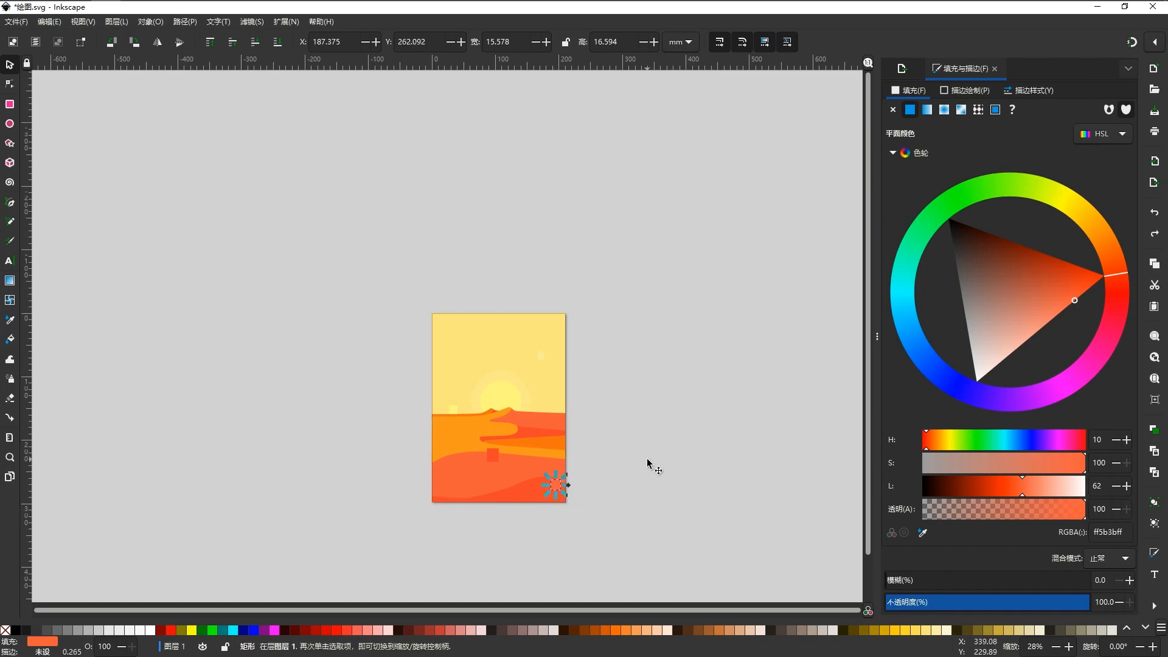
{"action": "key", "text": "Escape"}
{"action": "scroll", "coordinate": [543, 527], "scroll_direction": "up", "scroll_amount": 2}
{"action": "left_click", "coordinate": [558, 523]}
{"action": "left_click", "coordinate": [634, 512]}
{"action": "scroll", "coordinate": [634, 512], "scroll_direction": "up", "scroll_amount": 1}
{"action": "scroll", "coordinate": [587, 514], "scroll_direction": "down", "scroll_amount": 5}
{"action": "left_click", "coordinate": [570, 472]}
{"action": "left_click", "coordinate": [595, 485]}
{"action": "scroll", "coordinate": [508, 486], "scroll_direction": "down", "scroll_amount": 1}
{"action": "scroll", "coordinate": [522, 452], "scroll_direction": "up", "scroll_amount": 2}
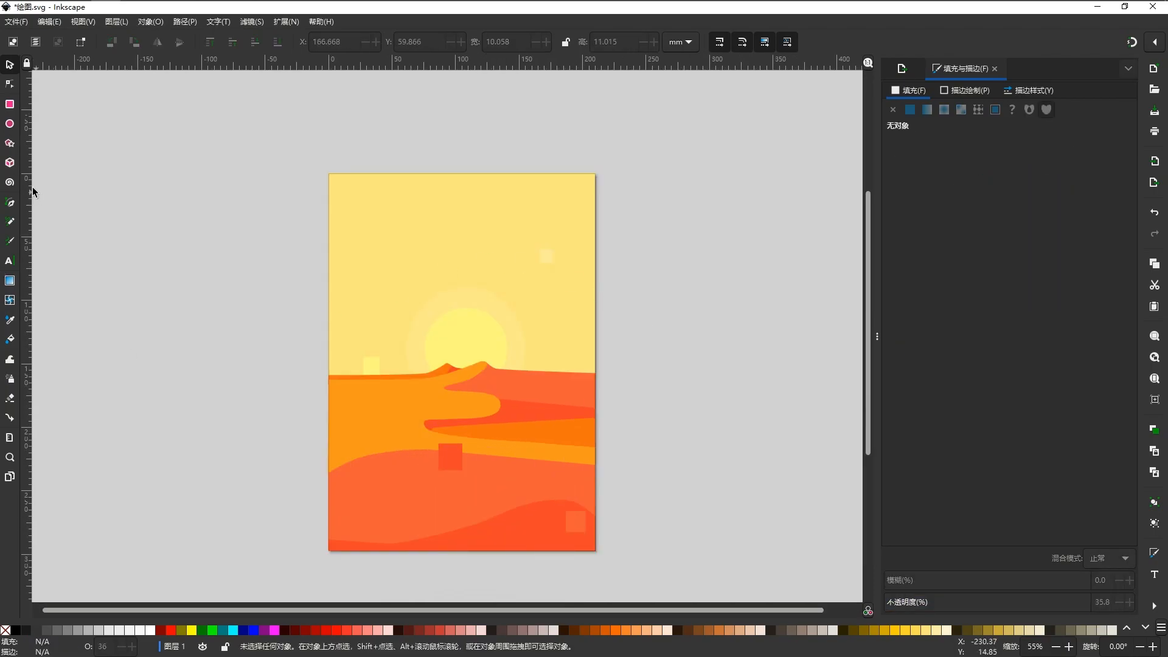
Step: Begin a cloud outline in the upper-left sky with a straight base about 50 mm long and a curled right tip
{"action": "left_click", "coordinate": [10, 203]}
{"action": "left_click", "coordinate": [356, 268]}
{"action": "left_click", "coordinate": [421, 268]}
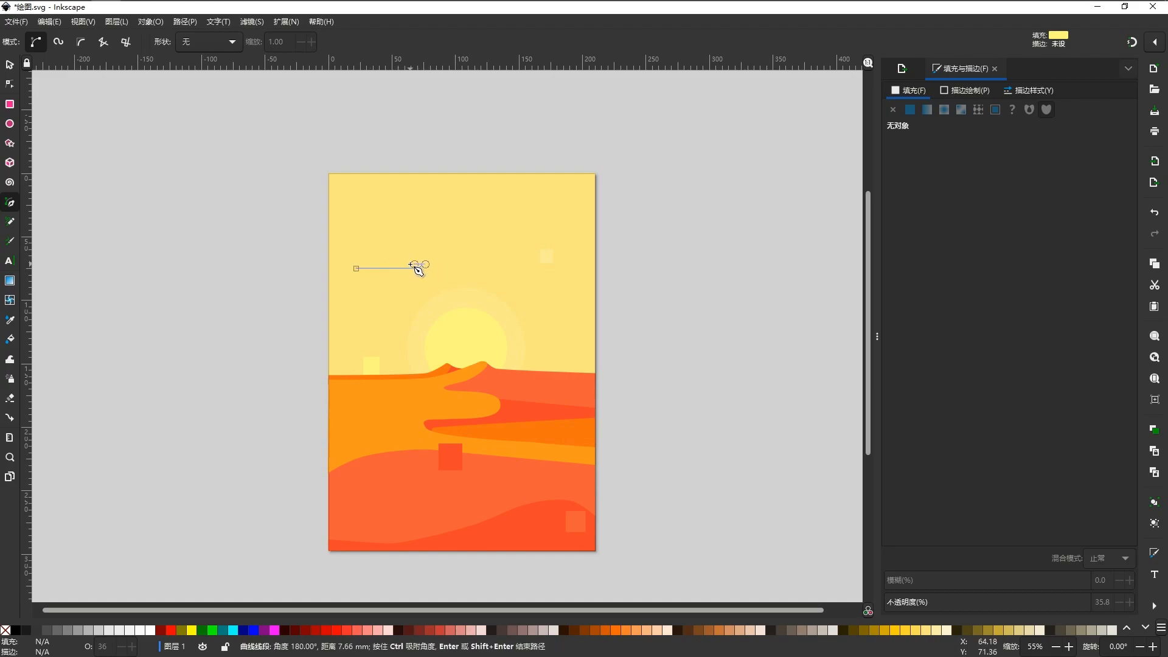
{"action": "scroll", "coordinate": [414, 273], "scroll_direction": "up", "scroll_amount": 2}
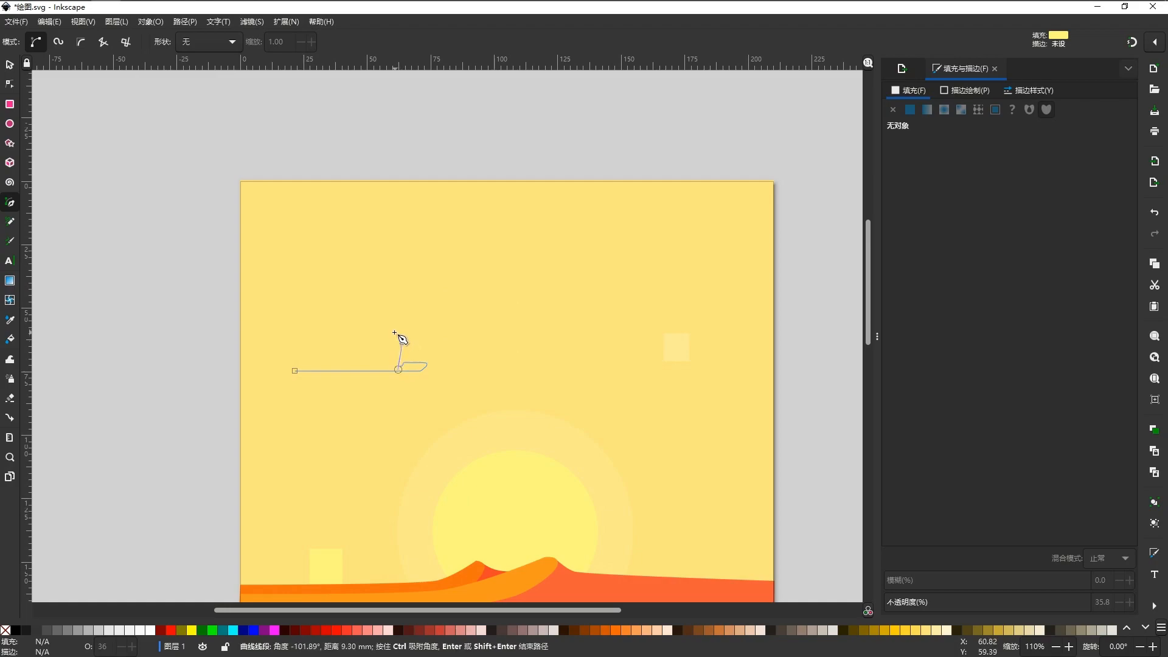
{"action": "key", "text": "ctrl+z"}
{"action": "left_click_drag", "start_coordinate": [415, 367], "coordinate": [417, 371]}
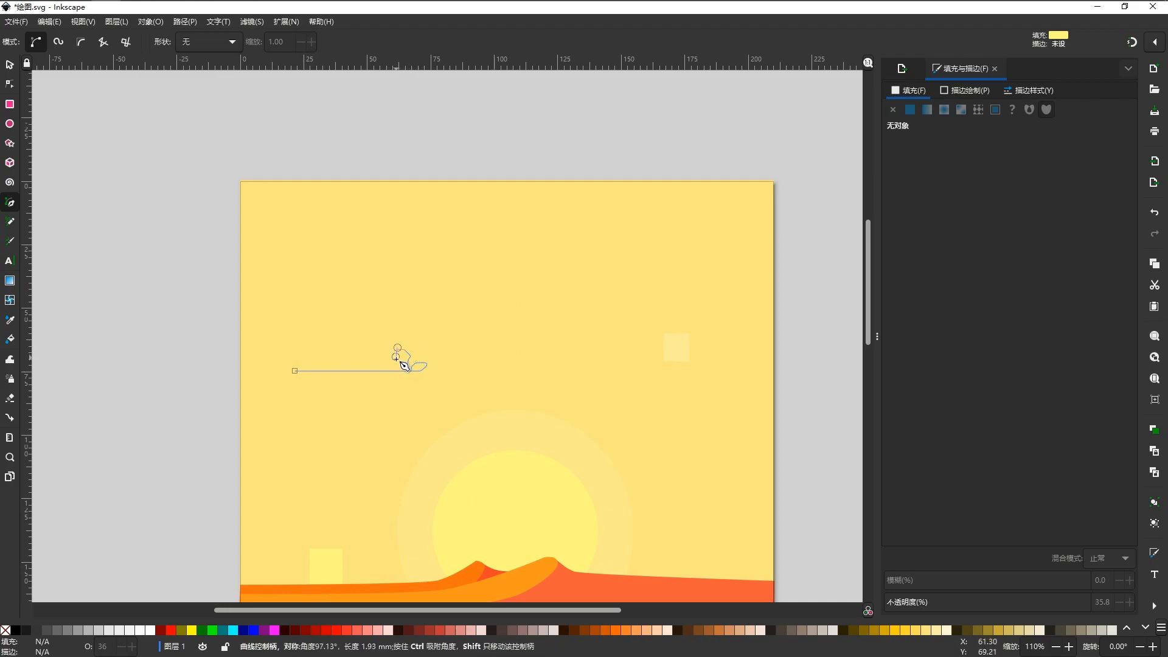
Step: Draw the cloud's puffy upper edge back to the base's left end and close the outline, about 52 by 14 mm
{"action": "scroll", "coordinate": [408, 369], "scroll_direction": "up", "scroll_amount": 3}
{"action": "scroll", "coordinate": [435, 458], "scroll_direction": "up", "scroll_amount": 2}
{"action": "scroll", "coordinate": [441, 411], "scroll_direction": "down", "scroll_amount": 5}
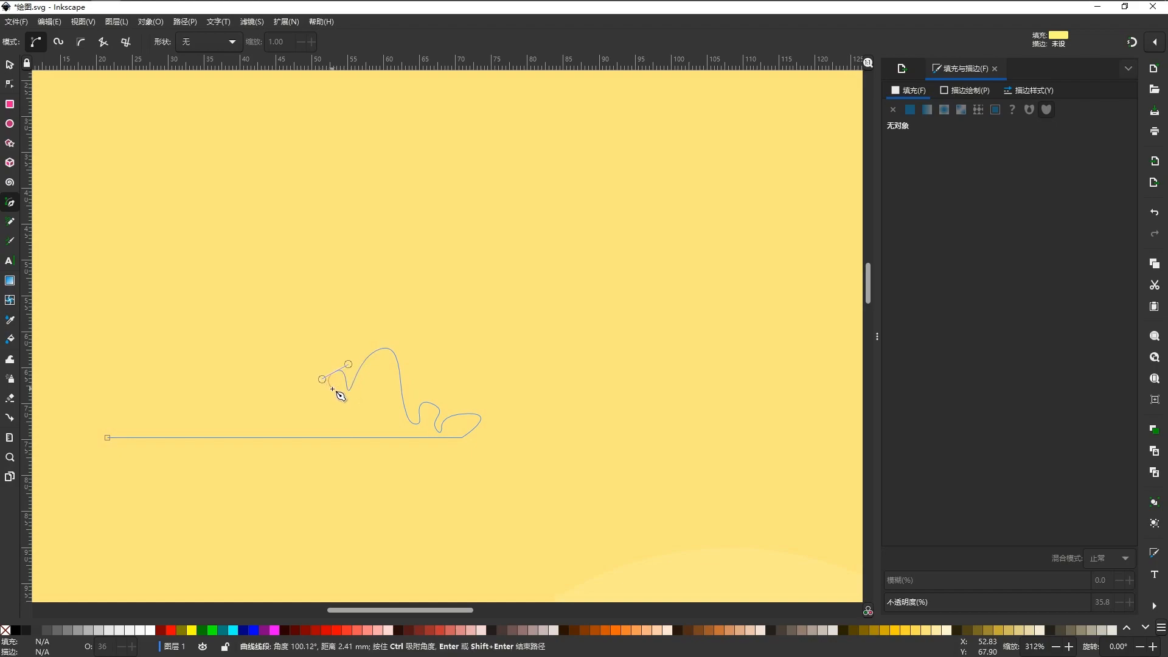
{"action": "left_click_drag", "start_coordinate": [283, 385], "coordinate": [272, 389]}
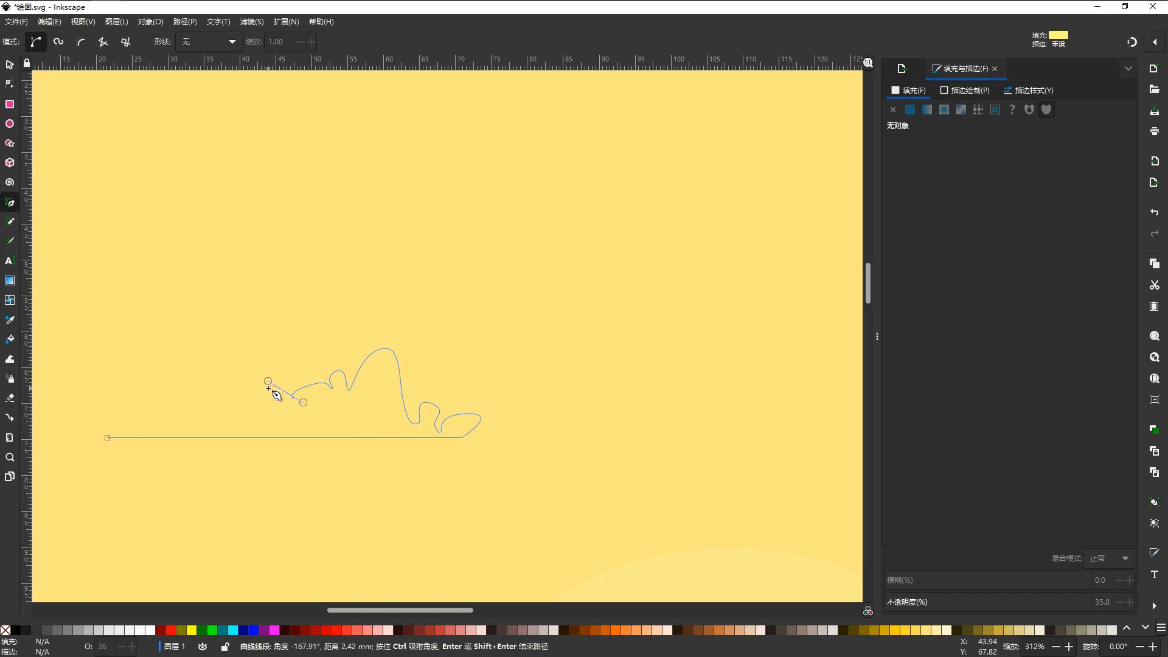
{"action": "left_click_drag", "start_coordinate": [229, 338], "coordinate": [238, 331]}
{"action": "left_click_drag", "start_coordinate": [221, 392], "coordinate": [119, 416]}
{"action": "left_click", "coordinate": [109, 436]}
{"action": "scroll", "coordinate": [301, 387], "scroll_direction": "down", "scroll_amount": 5}
{"action": "scroll", "coordinate": [302, 383], "scroll_direction": "down", "scroll_amount": 4}
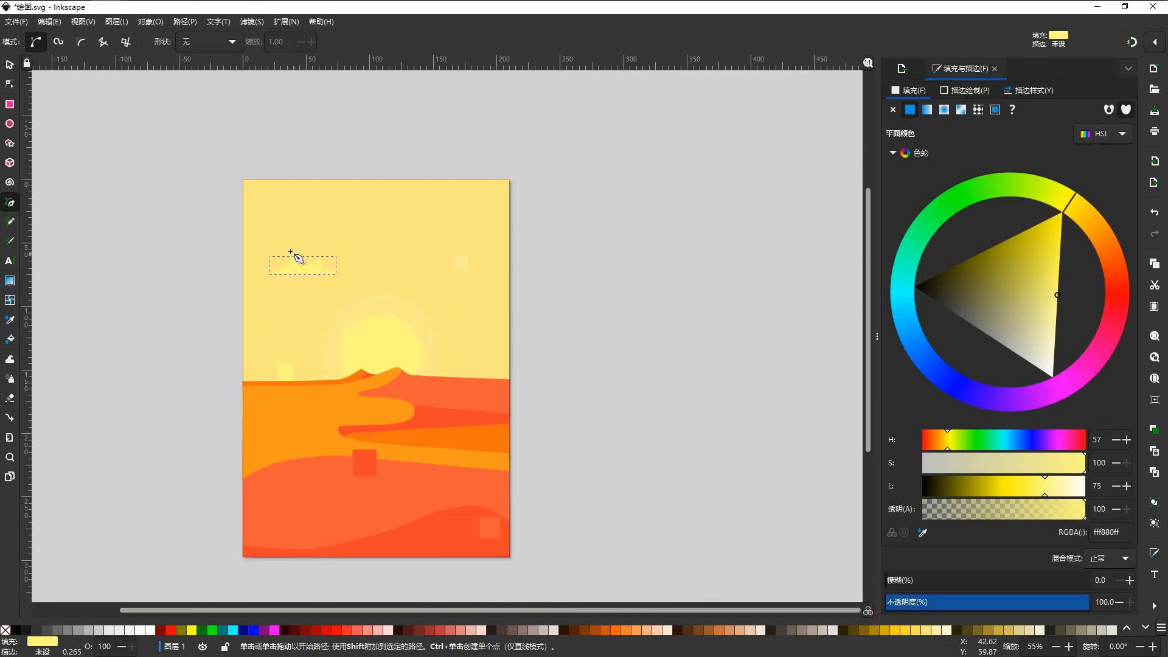
Step: Fill the new cloud with white
{"action": "left_click", "coordinate": [150, 631]}
{"action": "scroll", "coordinate": [373, 386], "scroll_direction": "up", "scroll_amount": 1}
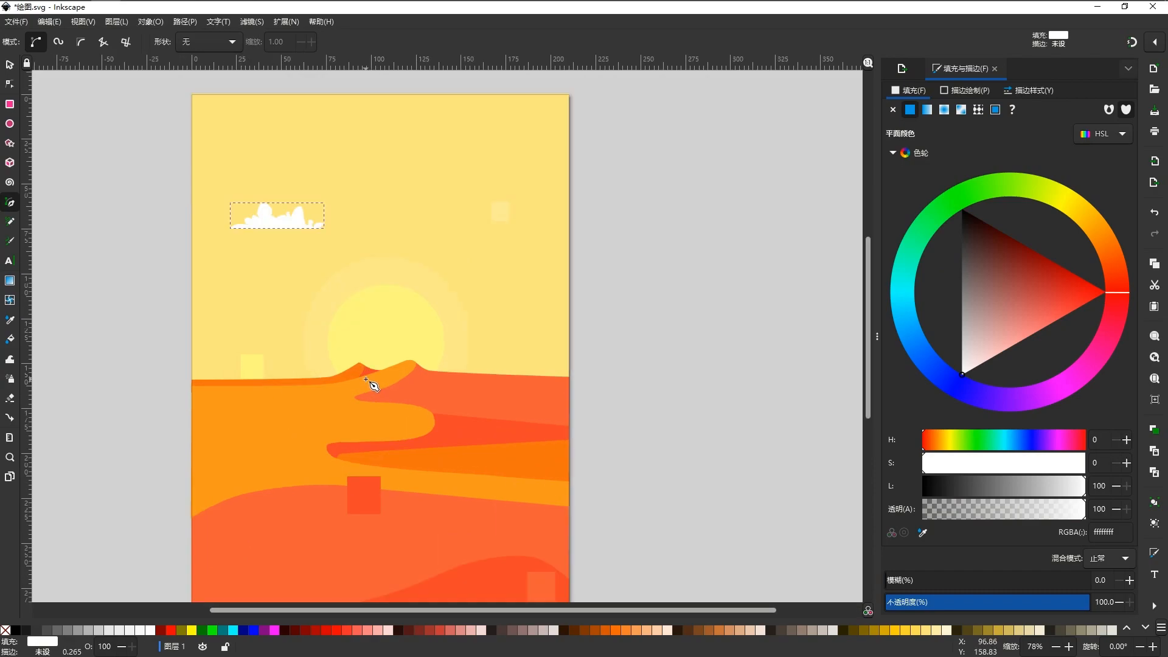
{"action": "scroll", "coordinate": [378, 385], "scroll_direction": "up", "scroll_amount": 2}
{"action": "scroll", "coordinate": [368, 346], "scroll_direction": "down", "scroll_amount": 1}
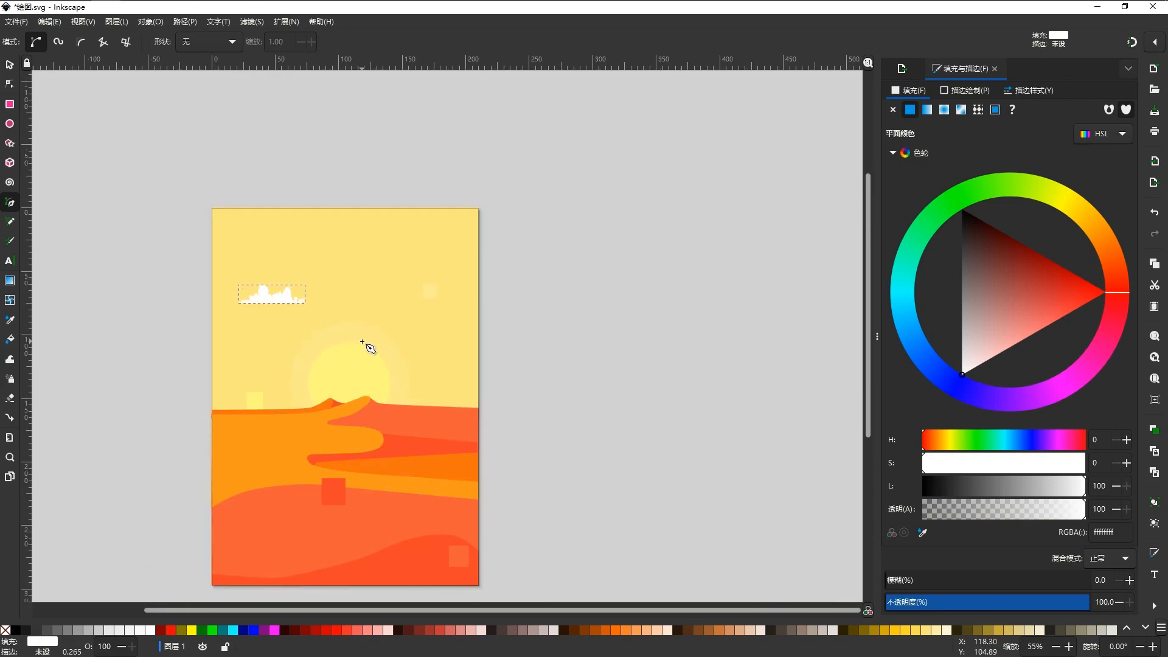
{"action": "left_click", "coordinate": [597, 346]}
{"action": "left_click", "coordinate": [748, 301]}
{"action": "key", "text": "Escape"}
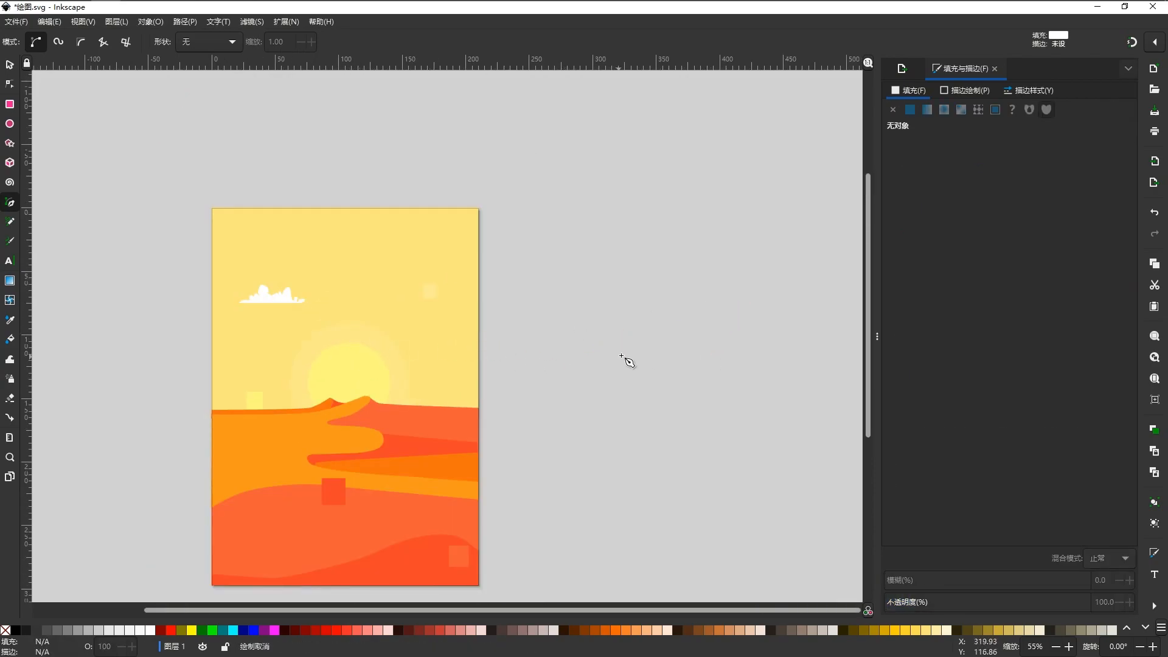
Step: Fill the cloud with the yellow fff880 sampled from the sun
{"action": "left_click_drag", "start_coordinate": [455, 449], "coordinate": [554, 406]}
{"action": "scroll", "coordinate": [419, 362], "scroll_direction": "up", "scroll_amount": 1}
{"action": "left_click", "coordinate": [15, 70]}
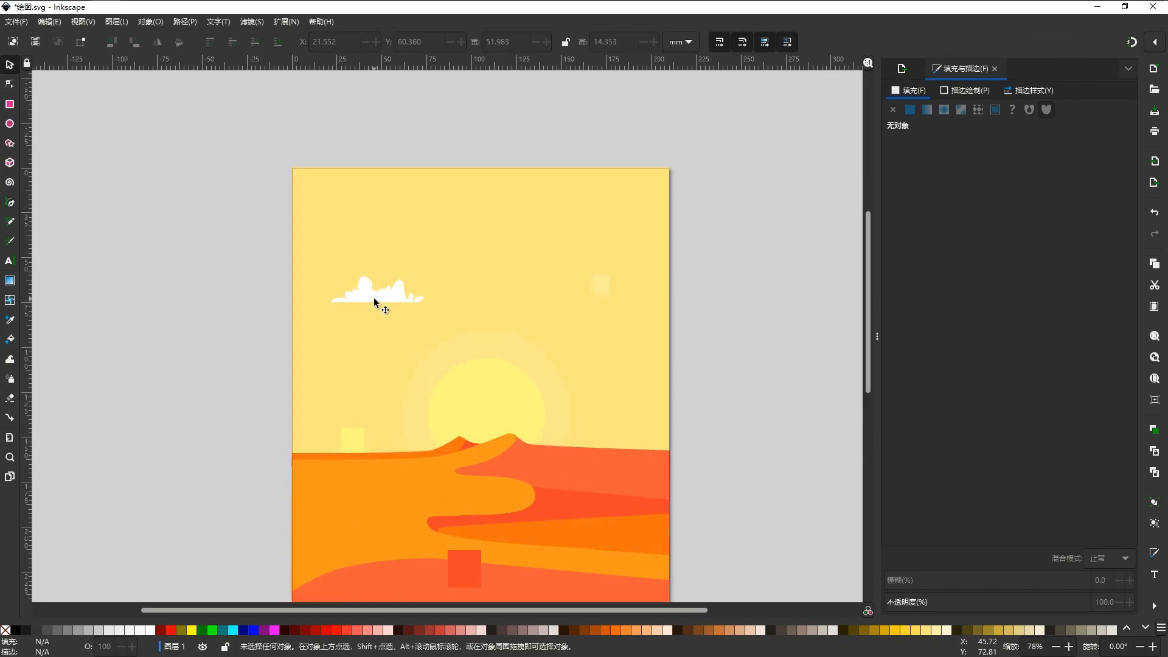
{"action": "left_click", "coordinate": [374, 297]}
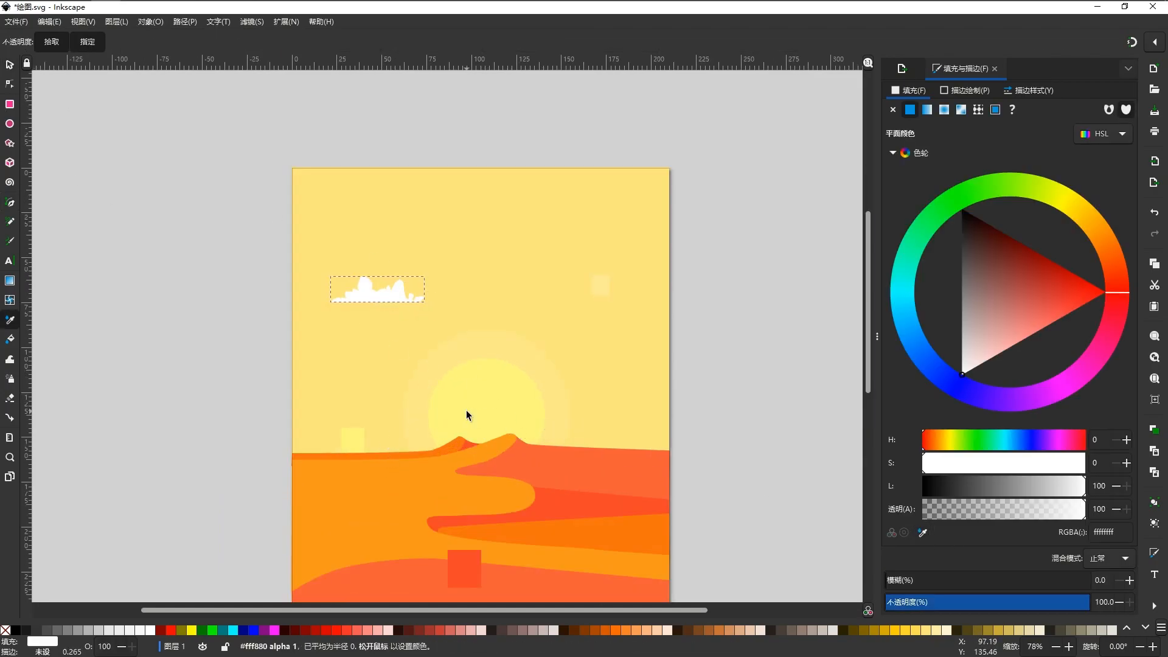
{"action": "scroll", "coordinate": [390, 365], "scroll_direction": "down", "scroll_amount": 2}
{"action": "left_click", "coordinate": [721, 384]}
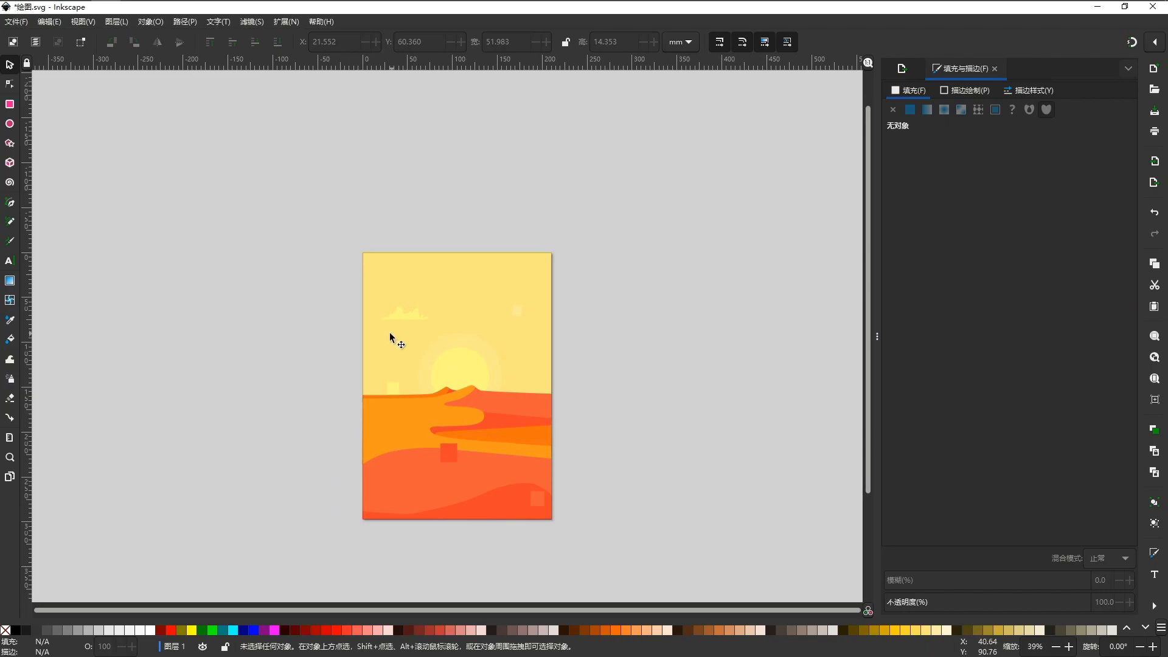
Step: Lighten the cloud's fill to the pale yellow fffaa8 with a lightness of 83
{"action": "left_click", "coordinate": [393, 331]}
{"action": "scroll", "coordinate": [399, 345], "scroll_direction": "up", "scroll_amount": 1}
{"action": "mouse_move", "coordinate": [1068, 313]}
{"action": "left_mouse_down"}
{"action": "mouse_move", "coordinate": [1061, 302]}
{"action": "mouse_move", "coordinate": [1071, 330]}
{"action": "left_mouse_up"}
{"action": "left_click", "coordinate": [643, 422]}
{"action": "scroll", "coordinate": [426, 335], "scroll_direction": "down", "scroll_amount": 1}
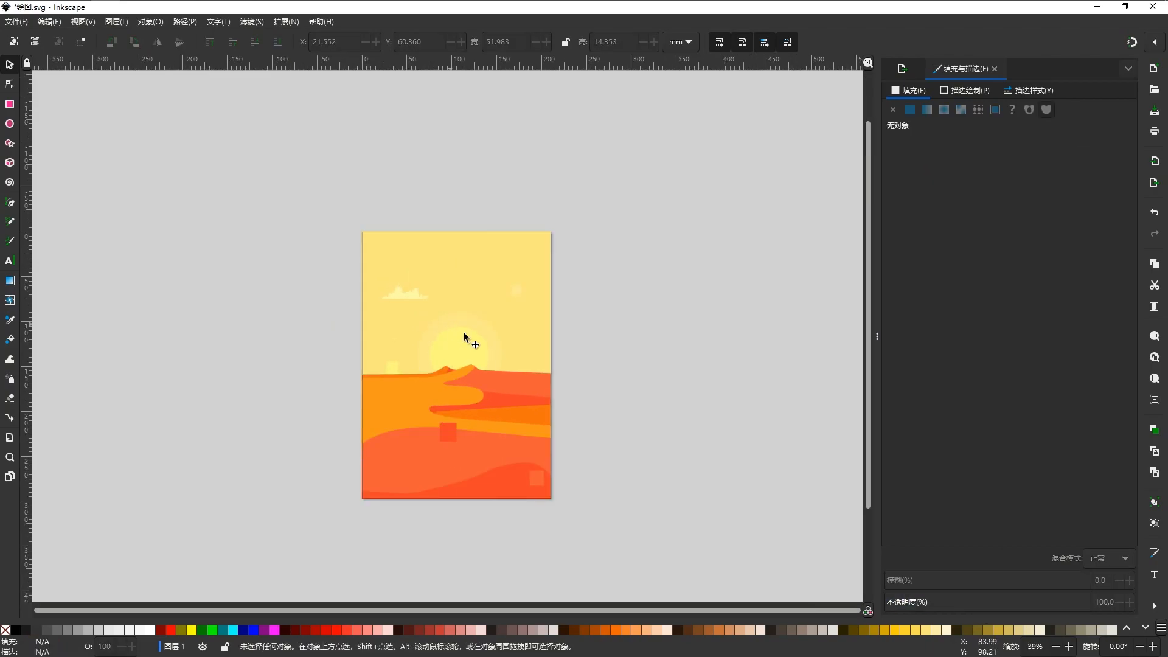
{"action": "scroll", "coordinate": [460, 334], "scroll_direction": "up", "scroll_amount": 1}
{"action": "scroll", "coordinate": [480, 314], "scroll_direction": "up", "scroll_amount": 1}
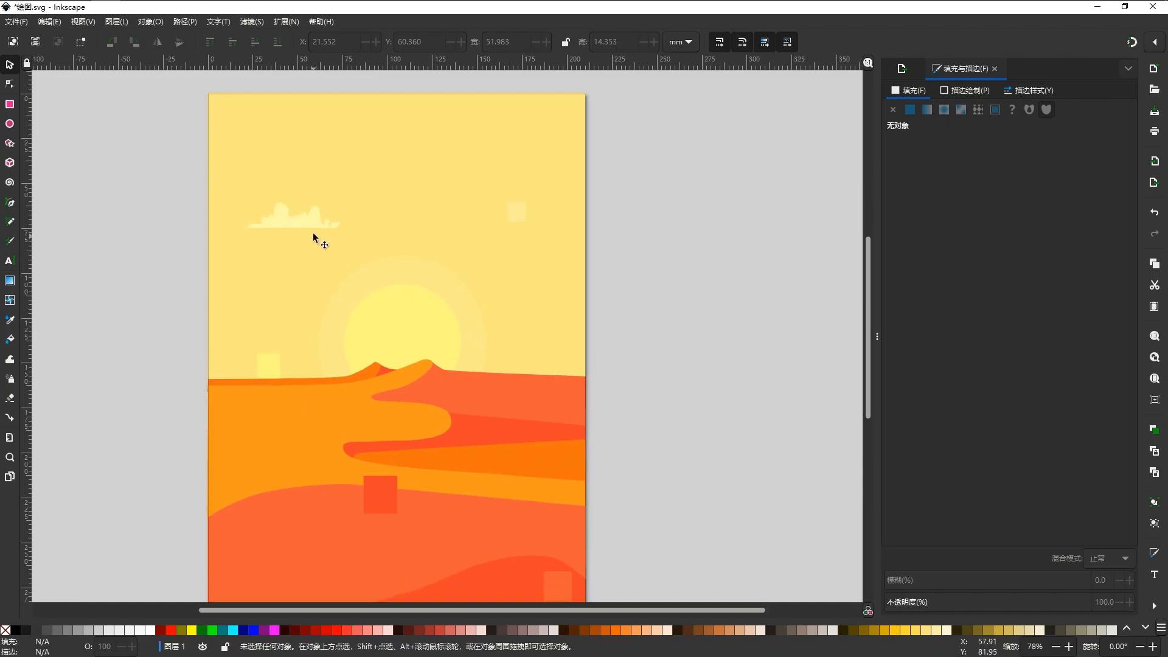
Step: Duplicate the cloud, flip it horizontally, scale it to about 37.3 by 10.3 mm and place it in the sky right of the sun
{"action": "left_click", "coordinate": [314, 226]}
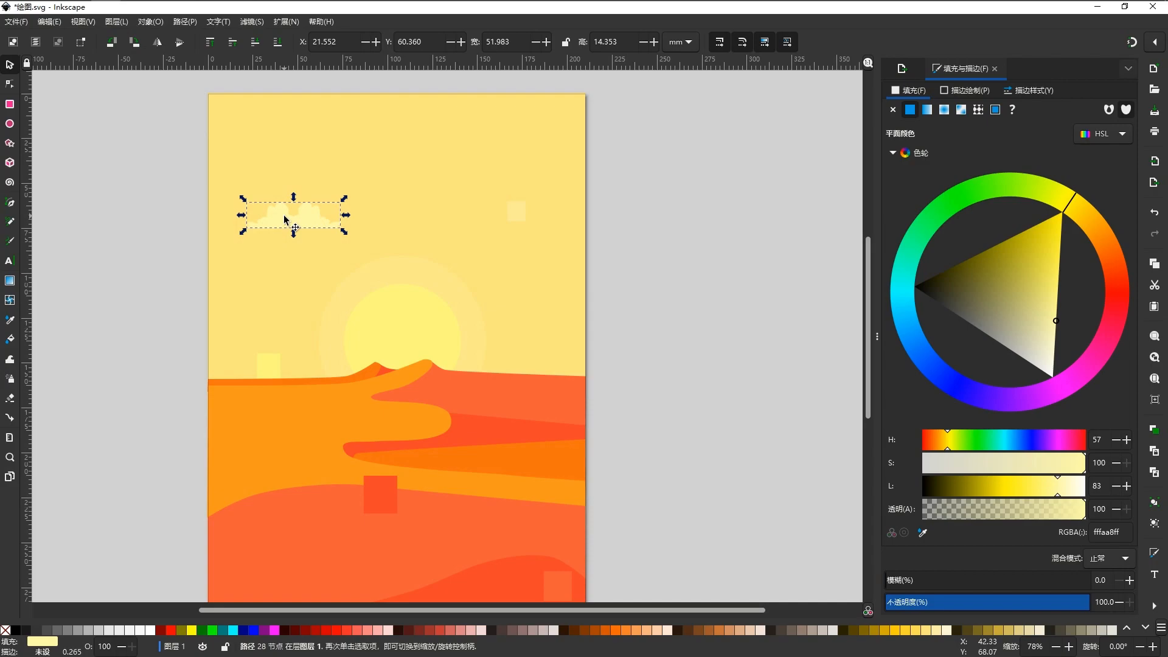
{"action": "left_click_drag", "start_coordinate": [279, 218], "coordinate": [590, 273]}
{"action": "left_click", "coordinate": [693, 289]}
{"action": "scroll", "coordinate": [522, 330], "scroll_direction": "down", "scroll_amount": 1}
{"action": "left_click", "coordinate": [548, 295]}
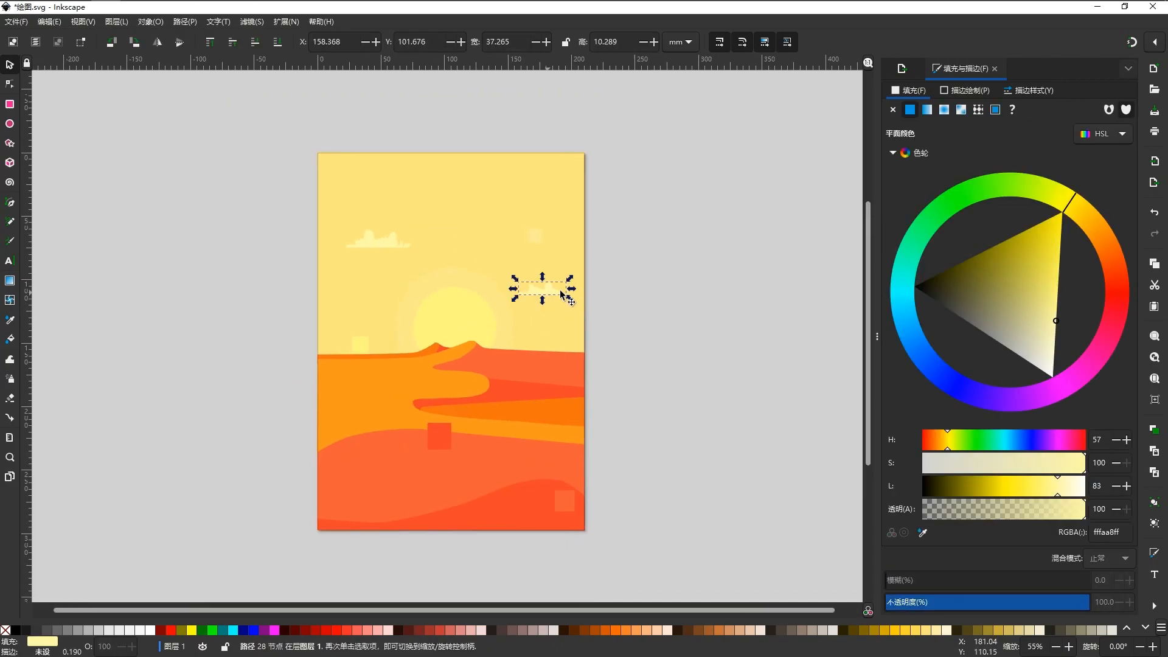
Step: Edit the nodes of the smaller cloud's left bump to merge it into a single peak
{"action": "scroll", "coordinate": [549, 295], "scroll_direction": "up", "scroll_amount": 3}
{"action": "key", "text": "n"}
{"action": "scroll", "coordinate": [555, 226], "scroll_direction": "up", "scroll_amount": 2}
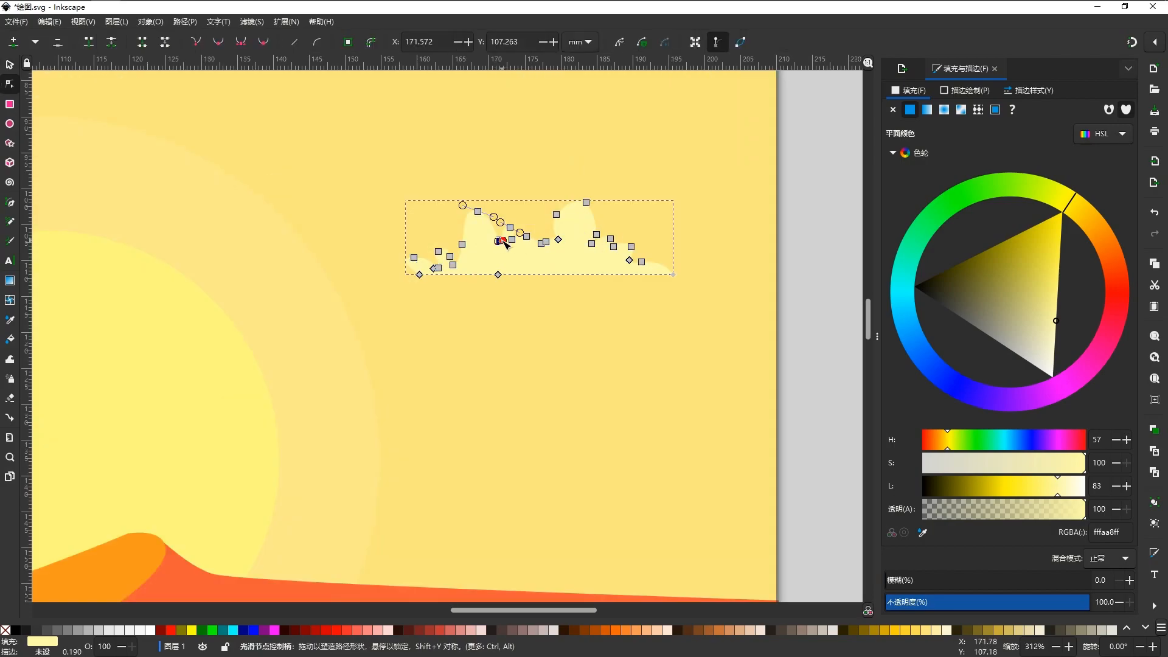
{"action": "left_click", "coordinate": [659, 337]}
{"action": "scroll", "coordinate": [537, 342], "scroll_direction": "down", "scroll_amount": 4}
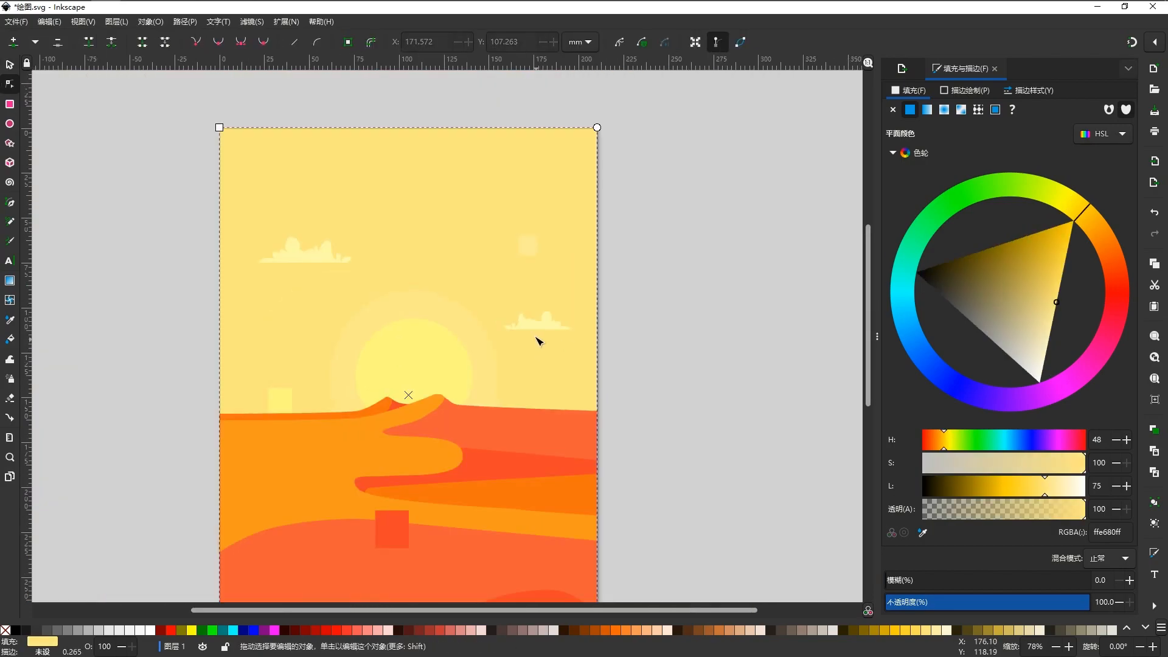
{"action": "scroll", "coordinate": [534, 335], "scroll_direction": "up", "scroll_amount": 4}
{"action": "left_click", "coordinate": [527, 302]}
{"action": "left_click", "coordinate": [521, 275]}
{"action": "left_click", "coordinate": [535, 376]}
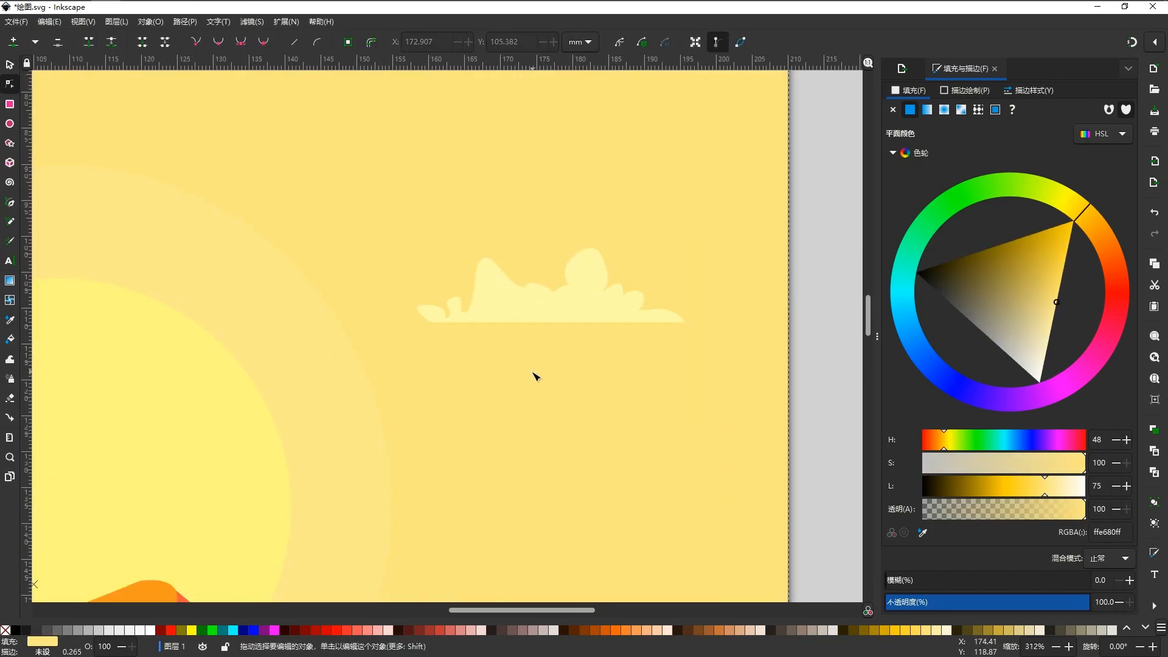
Step: Reshape the smaller cloud's left peak into a broad rounded bump sloping down to the middle dip
{"action": "scroll", "coordinate": [540, 360], "scroll_direction": "down", "scroll_amount": 4}
{"action": "scroll", "coordinate": [530, 304], "scroll_direction": "up", "scroll_amount": 5}
{"action": "left_click", "coordinate": [518, 266]}
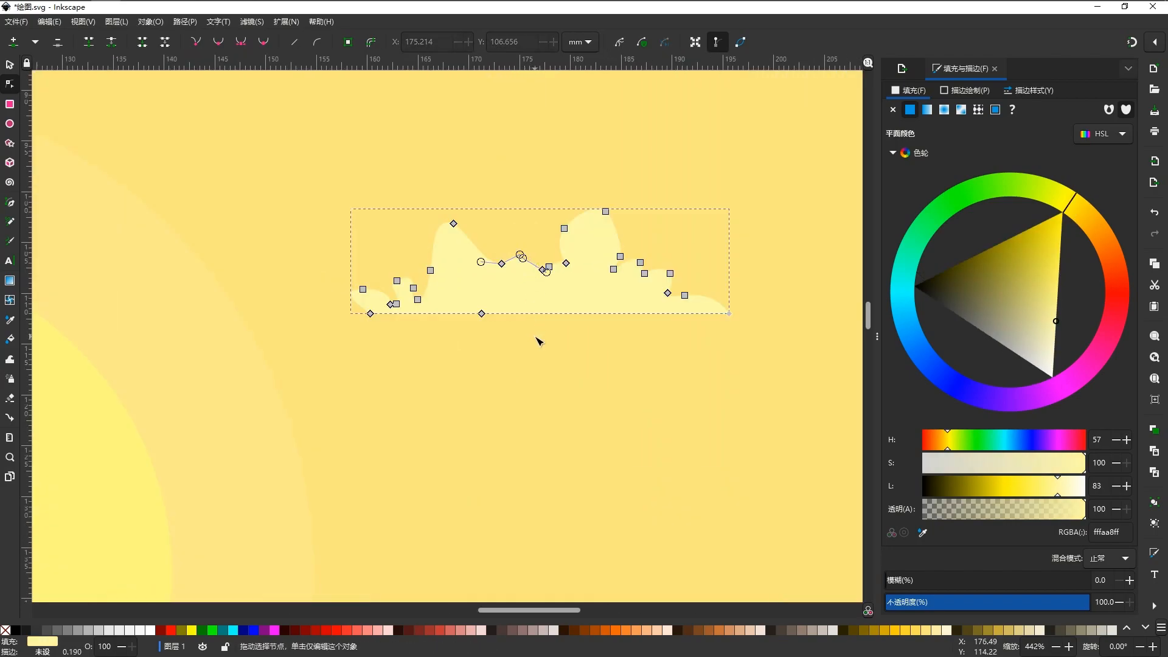
{"action": "left_click", "coordinate": [537, 338]}
{"action": "scroll", "coordinate": [534, 357], "scroll_direction": "down", "scroll_amount": 4}
{"action": "scroll", "coordinate": [514, 317], "scroll_direction": "up", "scroll_amount": 2}
{"action": "left_click", "coordinate": [514, 286]}
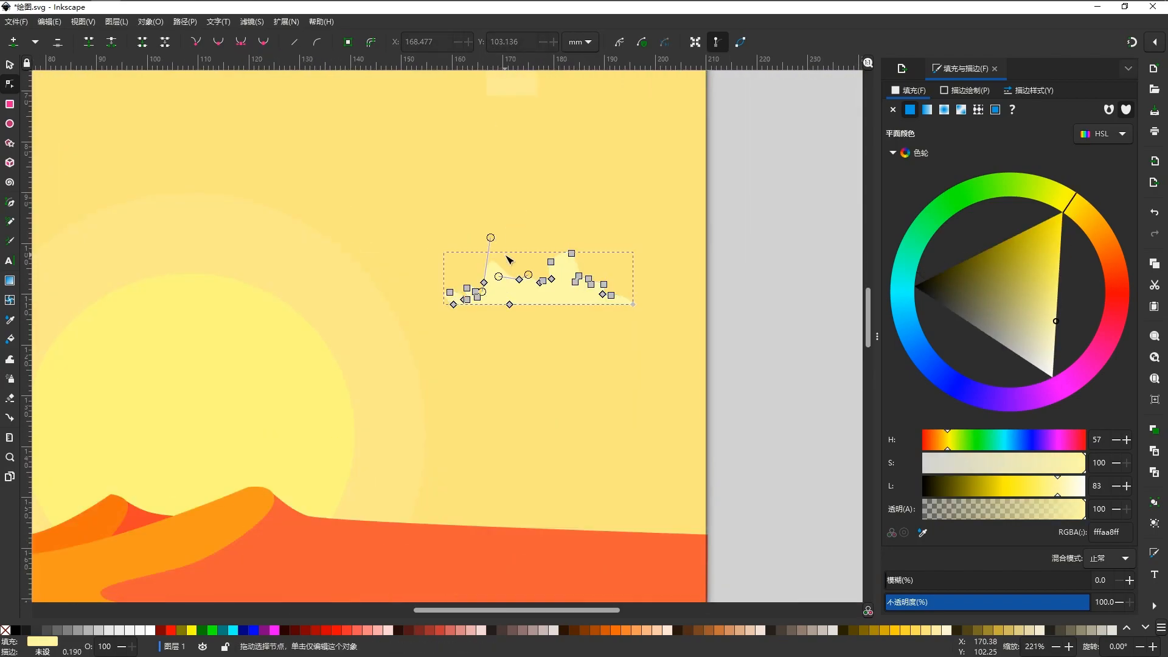
{"action": "scroll", "coordinate": [514, 344], "scroll_direction": "down", "scroll_amount": 3}
{"action": "scroll", "coordinate": [505, 299], "scroll_direction": "up", "scroll_amount": 4}
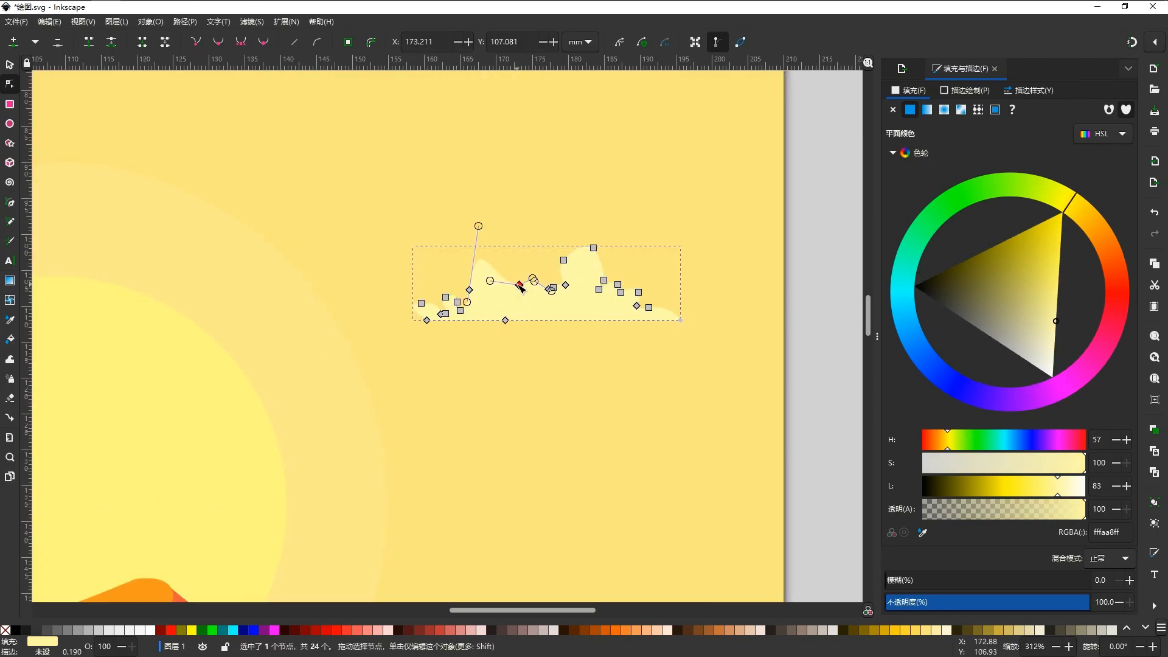
{"action": "scroll", "coordinate": [550, 347], "scroll_direction": "down", "scroll_amount": 3}
{"action": "scroll", "coordinate": [550, 318], "scroll_direction": "up", "scroll_amount": 3}
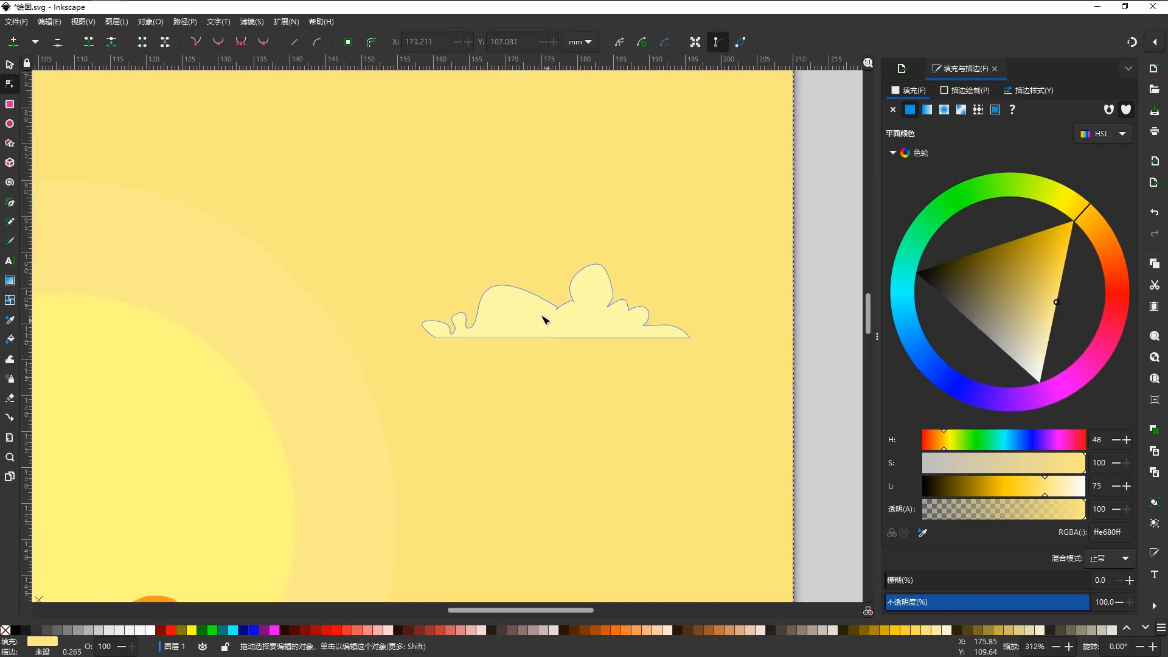
{"action": "left_click", "coordinate": [559, 394]}
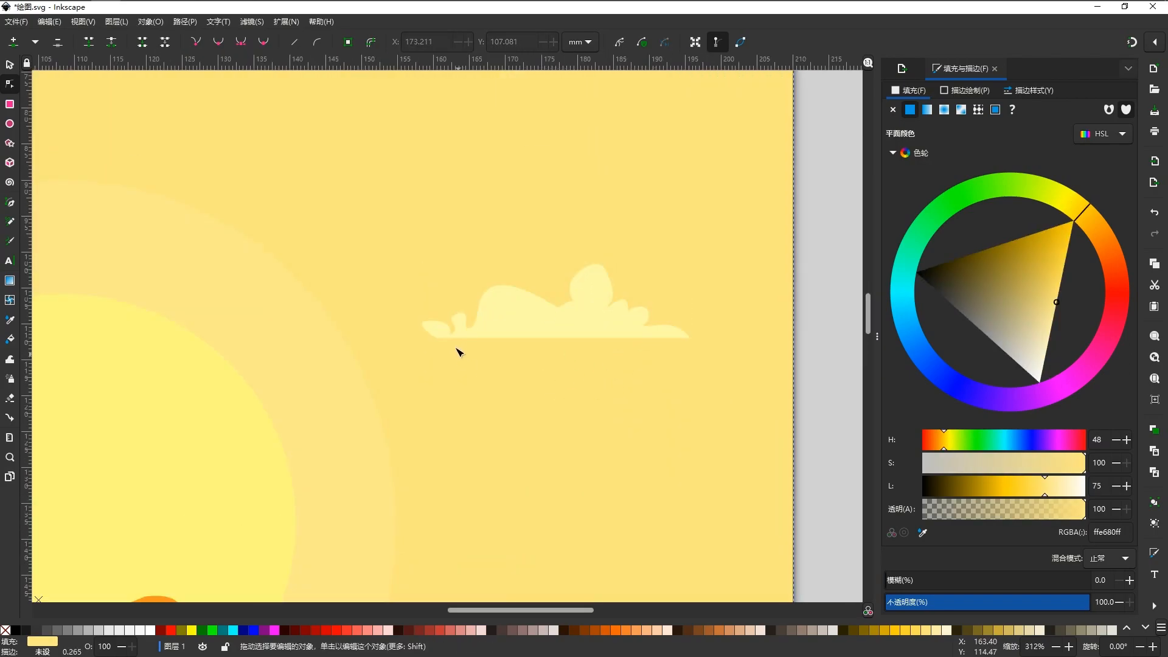
Step: Delete surplus nodes from the small puffs at both ends of the smaller cloud
{"action": "scroll", "coordinate": [459, 349], "scroll_direction": "up", "scroll_amount": 3}
{"action": "left_click", "coordinate": [466, 307]}
{"action": "left_click", "coordinate": [443, 310]}
{"action": "key", "text": "Delete"}
{"action": "scroll", "coordinate": [426, 288], "scroll_direction": "down", "scroll_amount": 5}
{"action": "scroll", "coordinate": [530, 295], "scroll_direction": "up", "scroll_amount": 4}
{"action": "key", "text": "Delete"}
{"action": "left_click", "coordinate": [534, 338]}
{"action": "scroll", "coordinate": [533, 338], "scroll_direction": "down", "scroll_amount": 5}
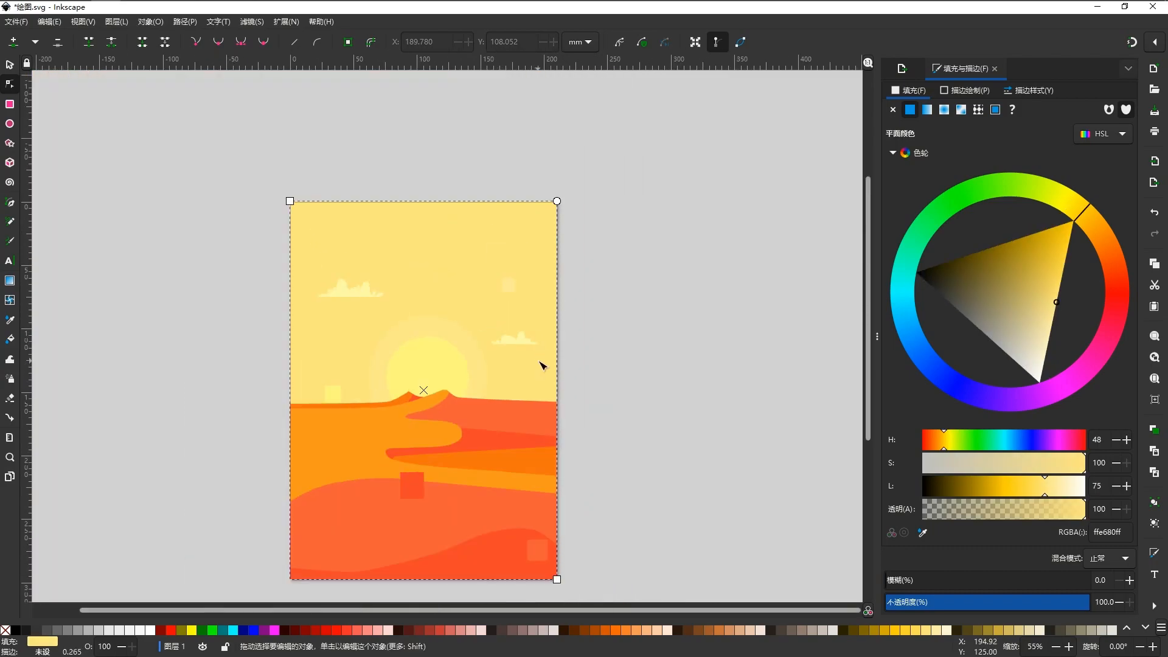
Step: Delete further surplus nodes from the smaller cloud, including at its left end, to simplify its upper outline
{"action": "scroll", "coordinate": [500, 347], "scroll_direction": "up", "scroll_amount": 6}
{"action": "left_click", "coordinate": [516, 330]}
{"action": "left_click", "coordinate": [519, 329]}
{"action": "key", "text": "Delete"}
{"action": "left_click", "coordinate": [515, 371]}
{"action": "scroll", "coordinate": [511, 375], "scroll_direction": "down", "scroll_amount": 3}
{"action": "scroll", "coordinate": [510, 373], "scroll_direction": "up", "scroll_amount": 3}
{"action": "left_click", "coordinate": [505, 356]}
{"action": "left_click", "coordinate": [496, 339]}
{"action": "key", "text": "Delete"}
{"action": "left_click", "coordinate": [535, 448]}
{"action": "scroll", "coordinate": [516, 440], "scroll_direction": "down", "scroll_amount": 6}
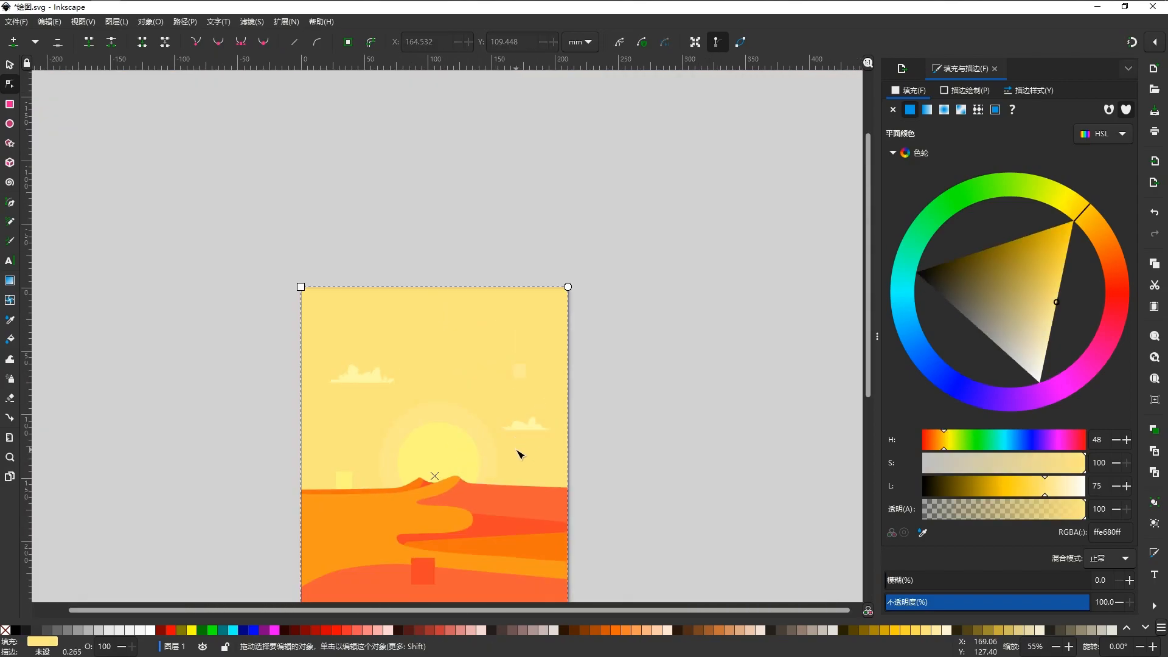
{"action": "left_click_drag", "start_coordinate": [530, 456], "coordinate": [545, 382]}
{"action": "left_click", "coordinate": [657, 406]}
{"action": "scroll", "coordinate": [530, 392], "scroll_direction": "down", "scroll_amount": 2}
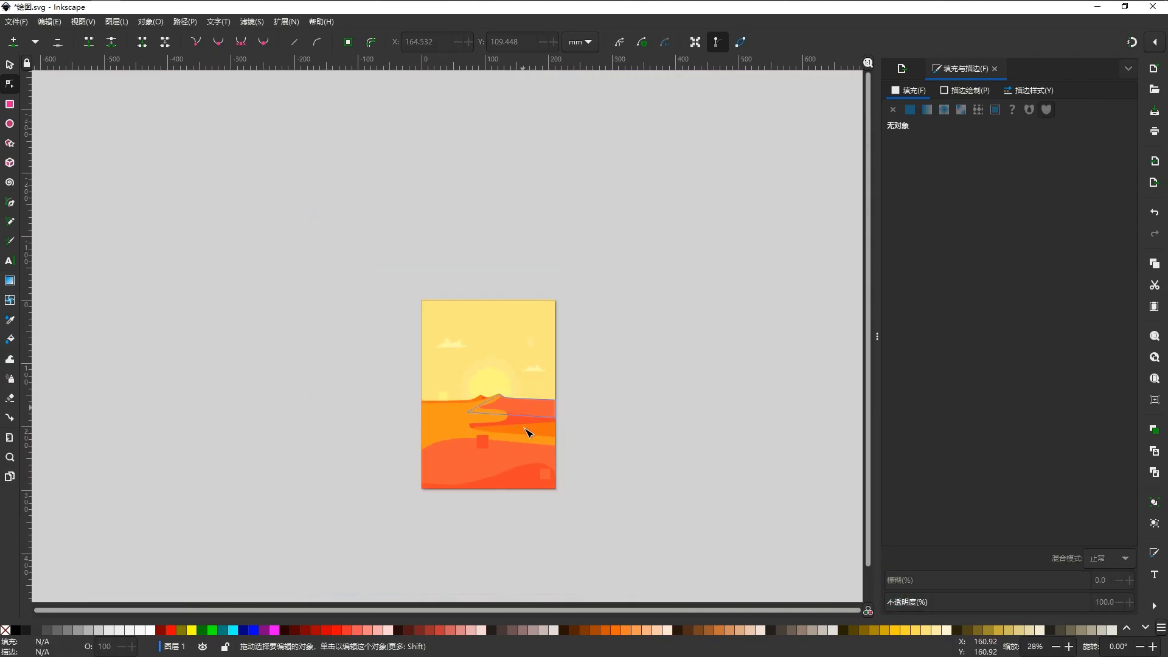
{"action": "scroll", "coordinate": [529, 449], "scroll_direction": "up", "scroll_amount": 2}
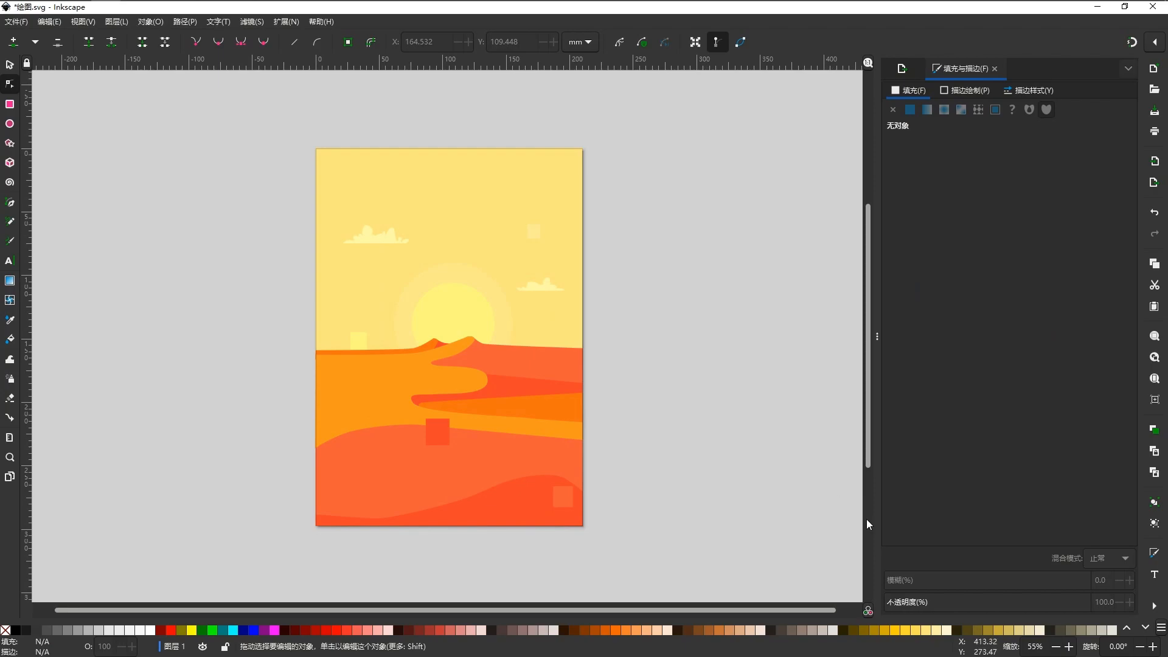
{"action": "key", "text": "F12"}
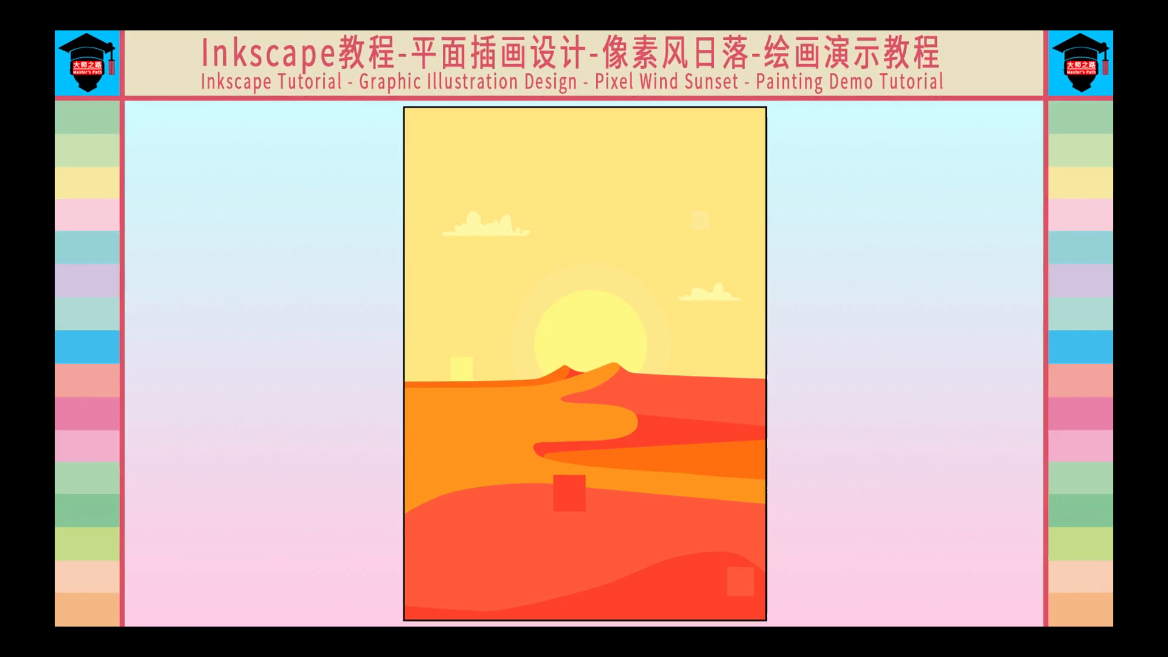